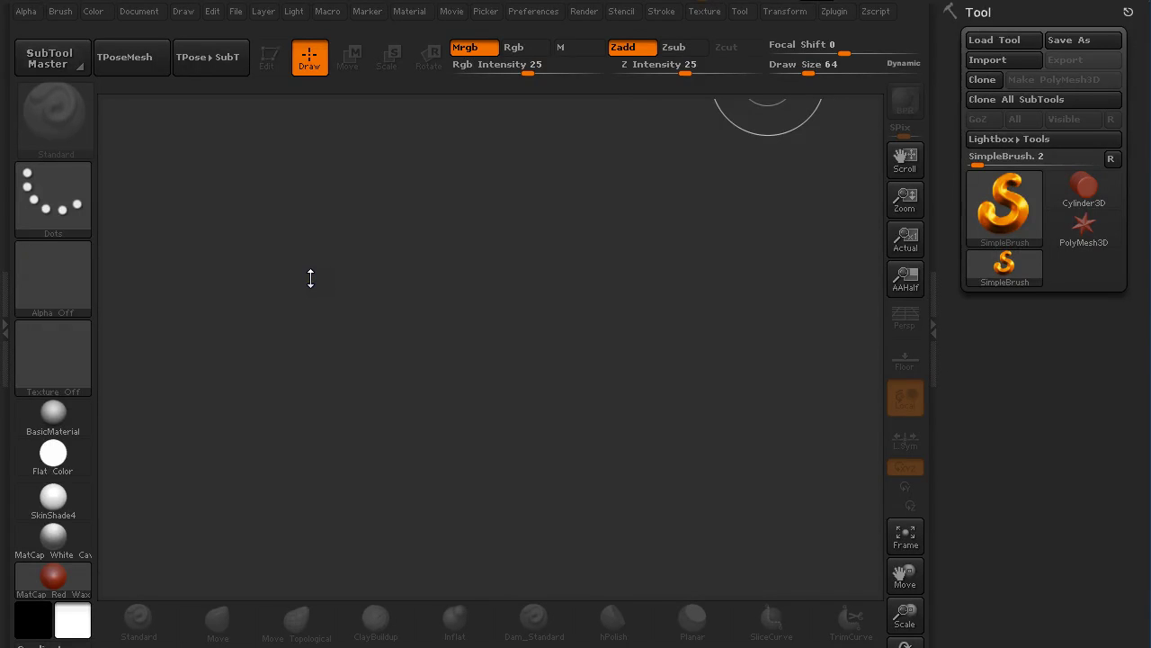
Select the Cube3D tool and convert it into an editable PolyMesh3D
click(1020, 209)
click(291, 284)
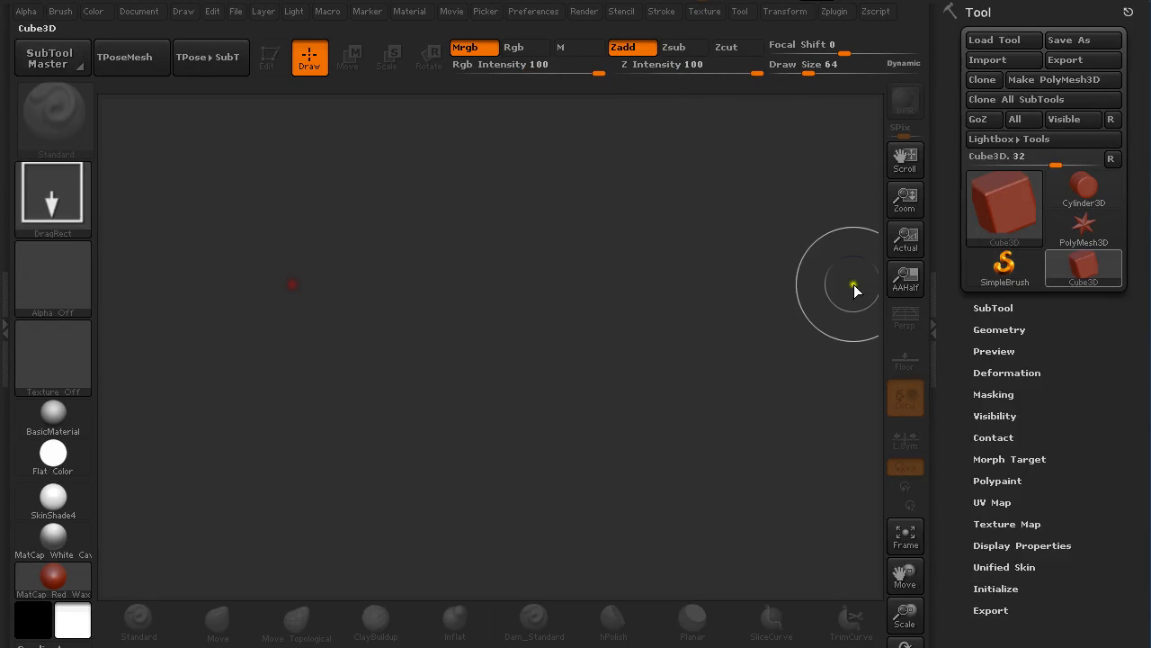
click(1058, 79)
Turn on DynaMesh at Resolution 512 with Project switched off
click(1014, 369)
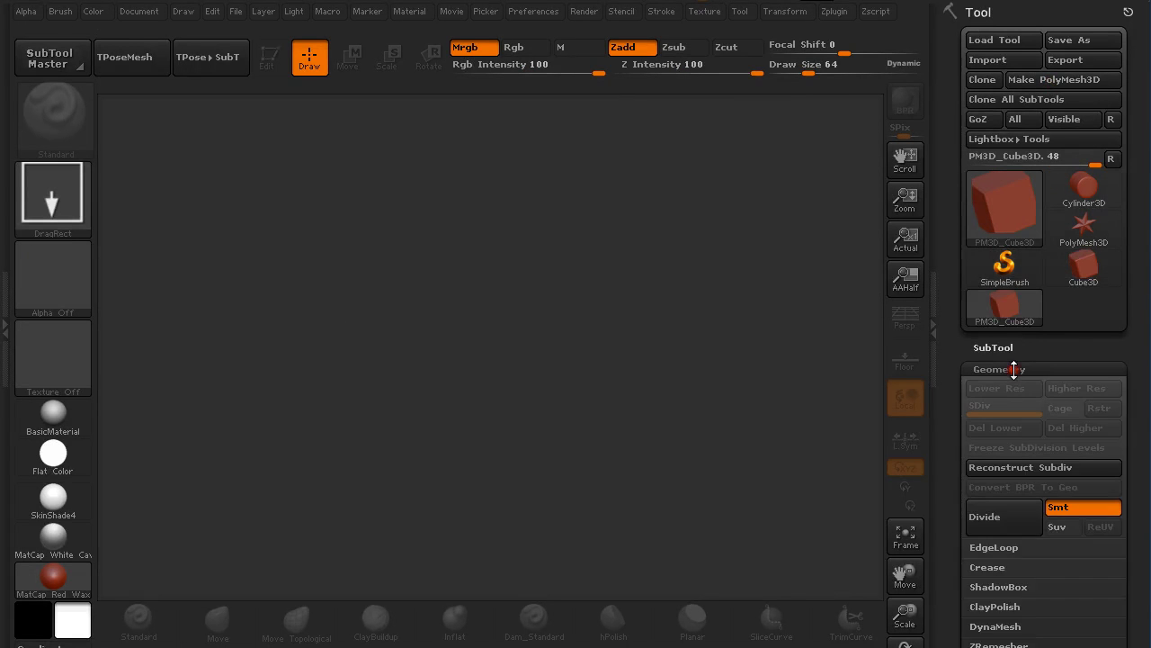
scroll(1017, 367, down, 3)
scroll(1135, 251, down, 3)
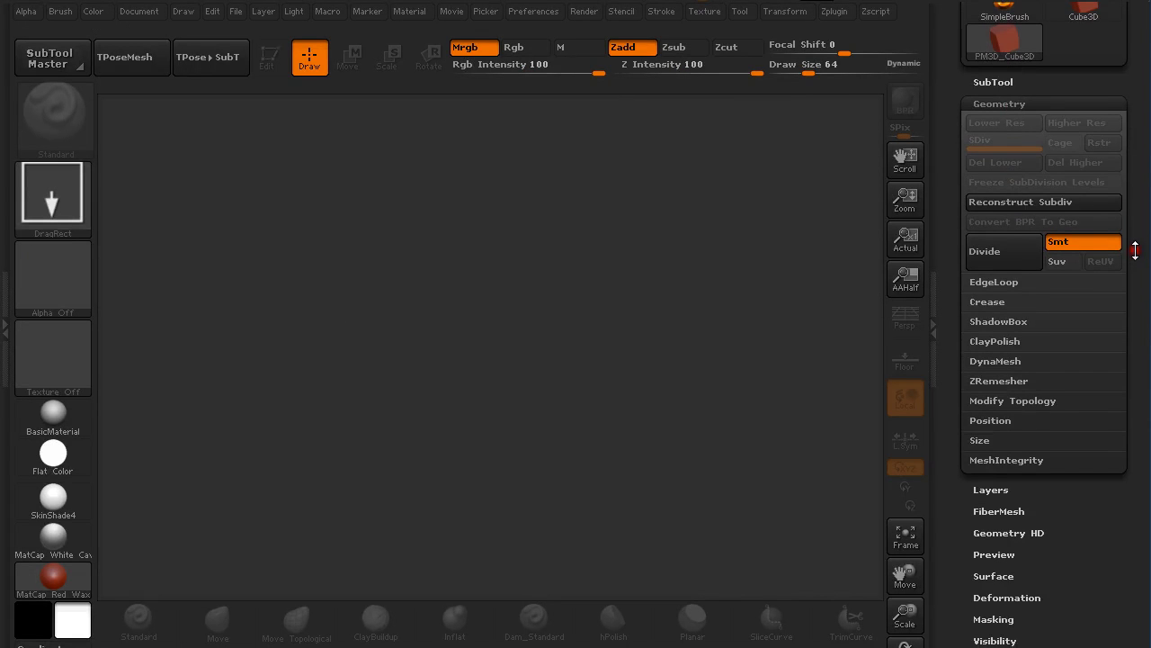
scroll(1136, 232, up, 6)
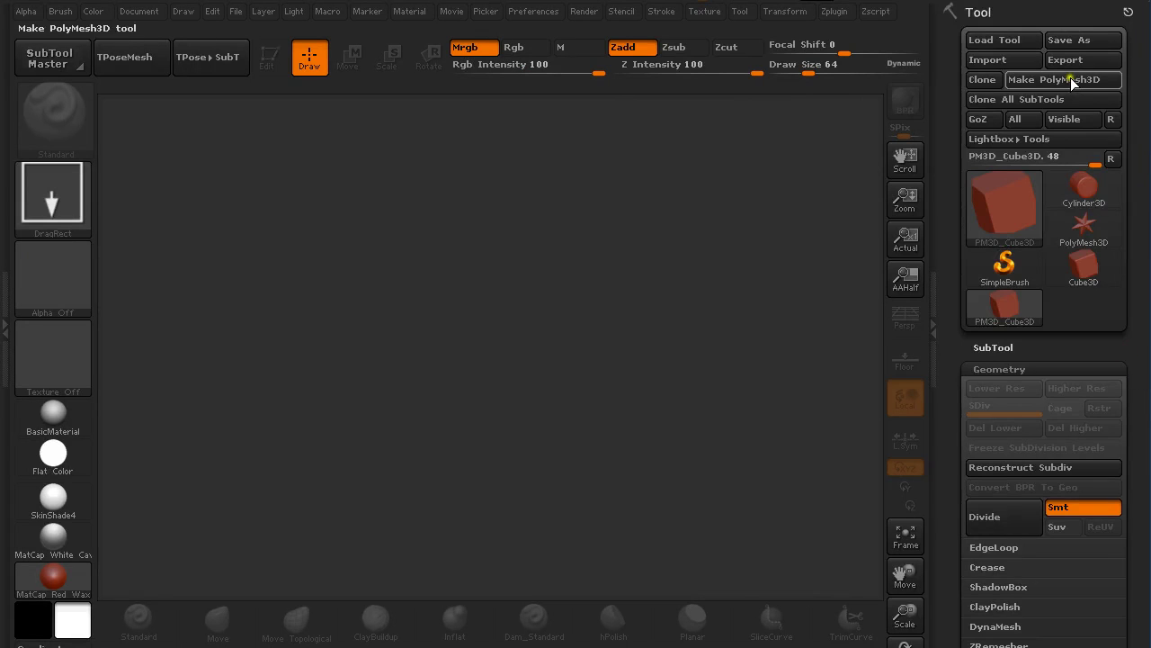
scroll(1116, 341, down, 6)
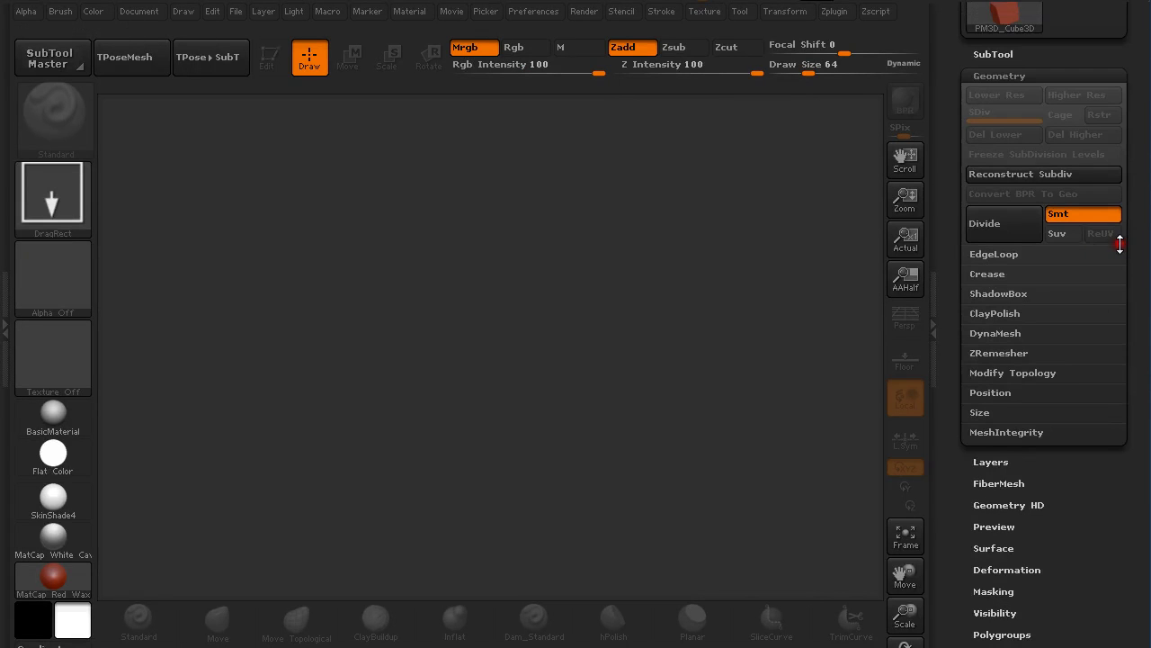
click(994, 332)
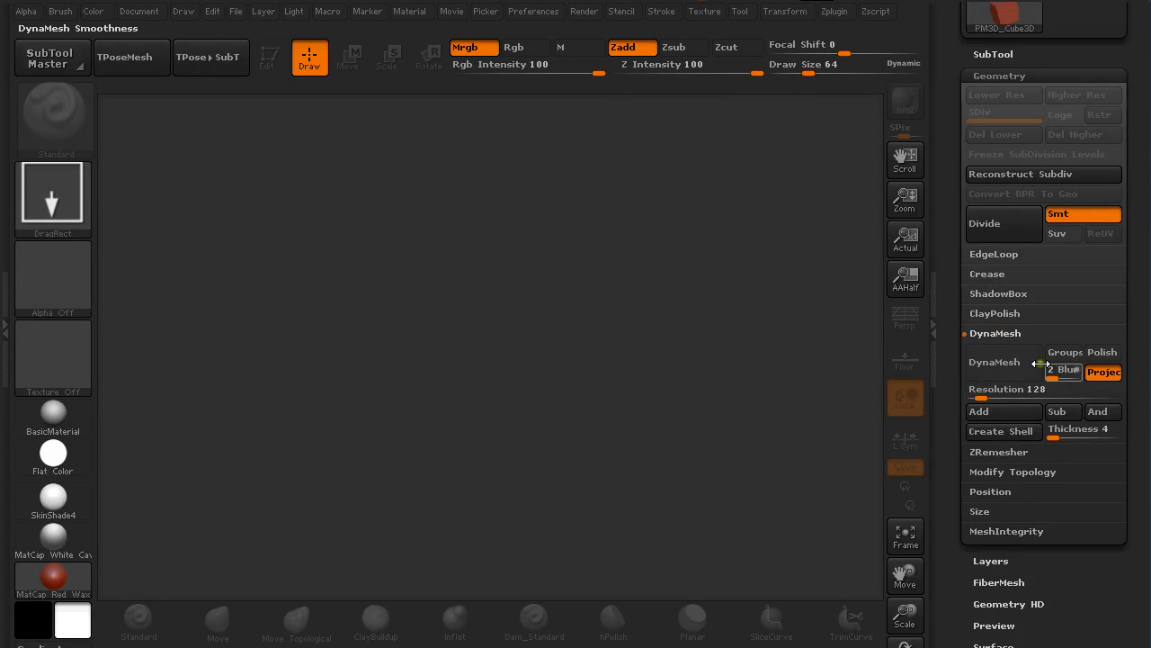
click(1101, 373)
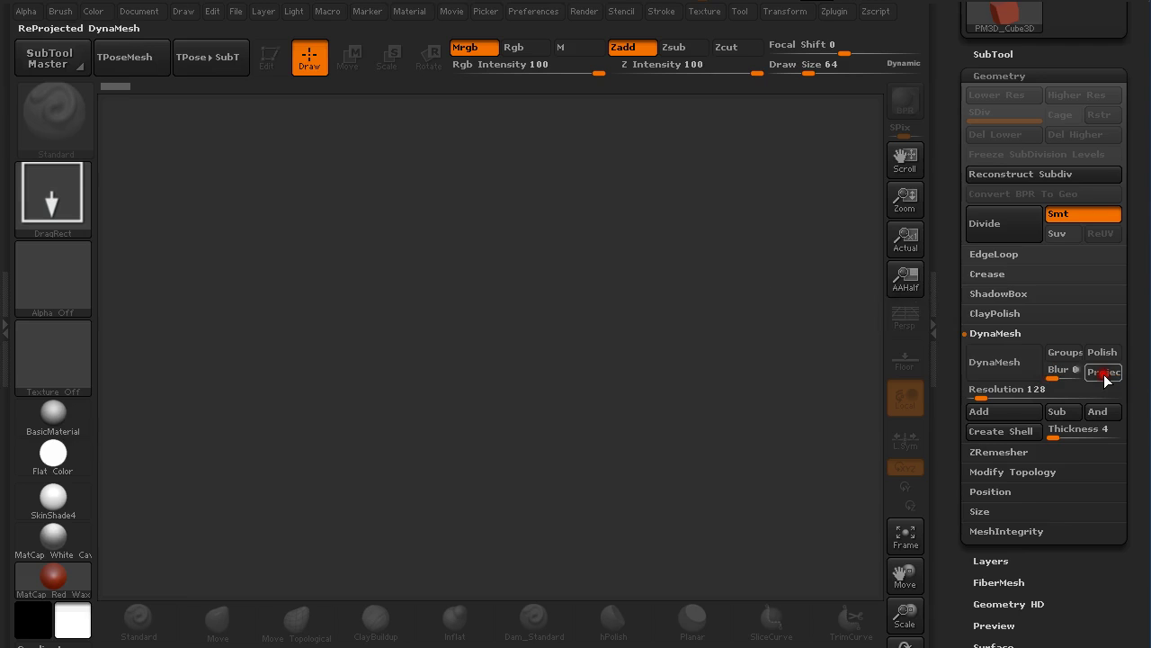
click(1017, 397)
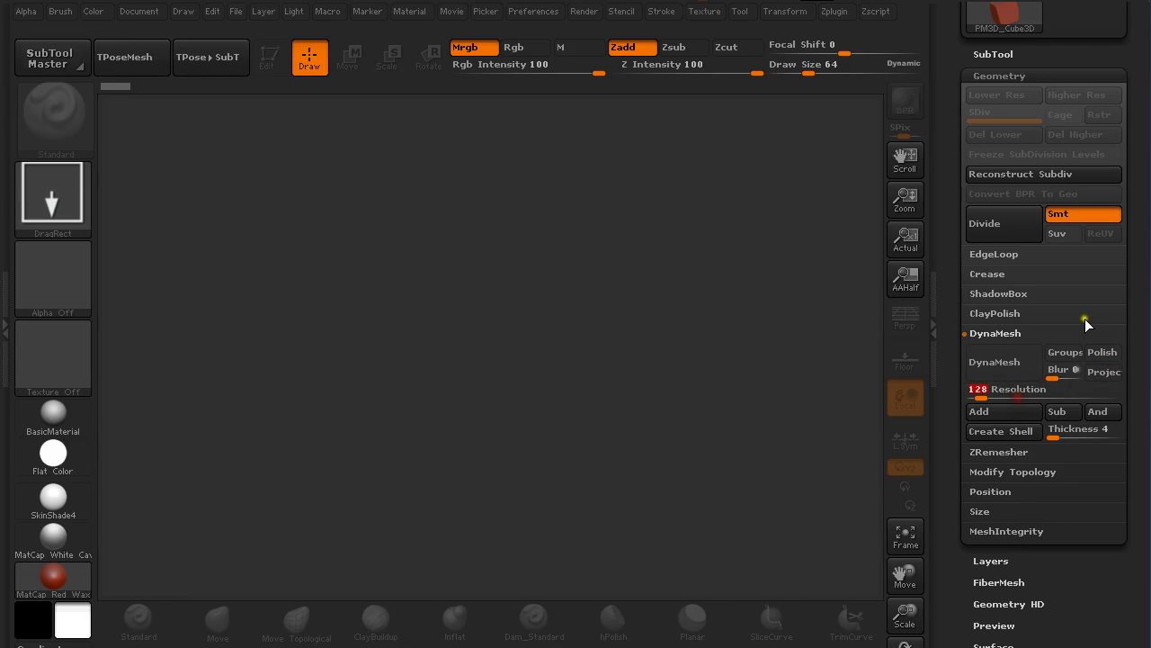
click(1015, 374)
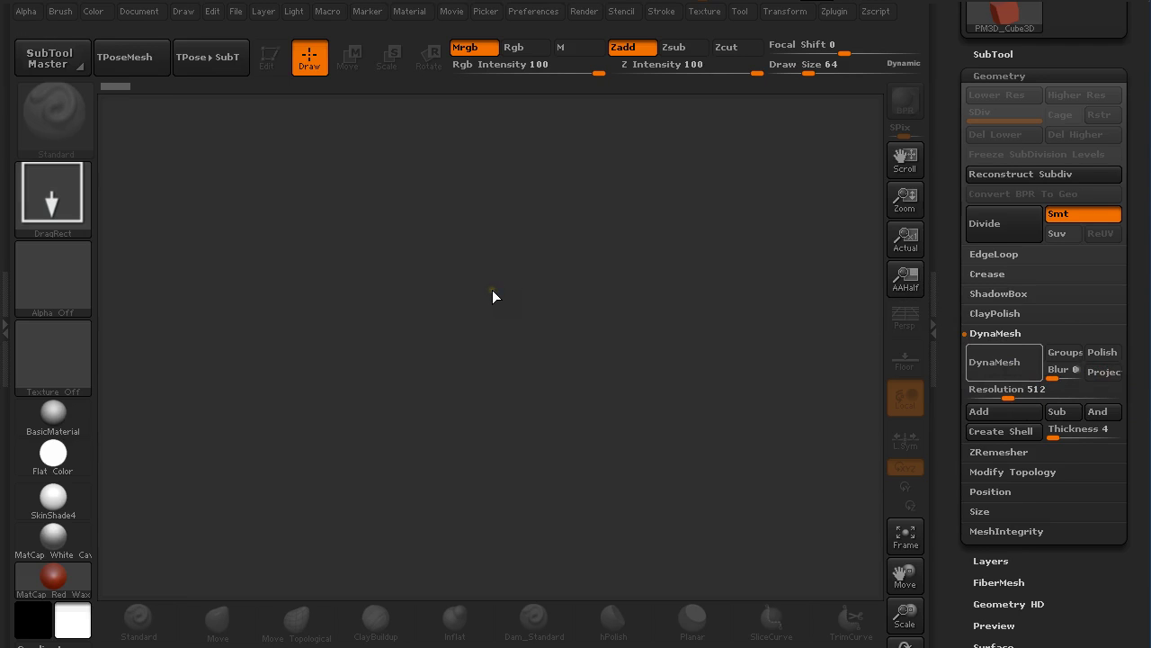
Draw the cube on the canvas, enter Edit mode and rotate it to a three-quarter view
drag(484, 311, 491, 561)
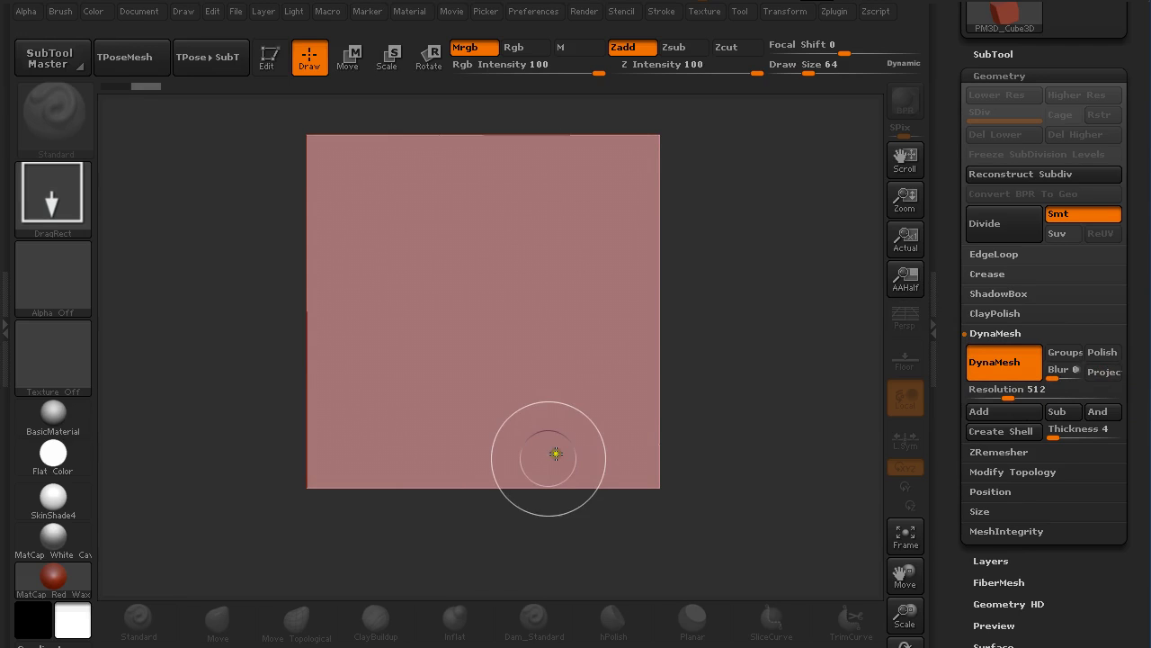
key(t)
drag(707, 264, 750, 282)
scroll(1144, 159, up, 1)
scroll(1144, 159, up, 3)
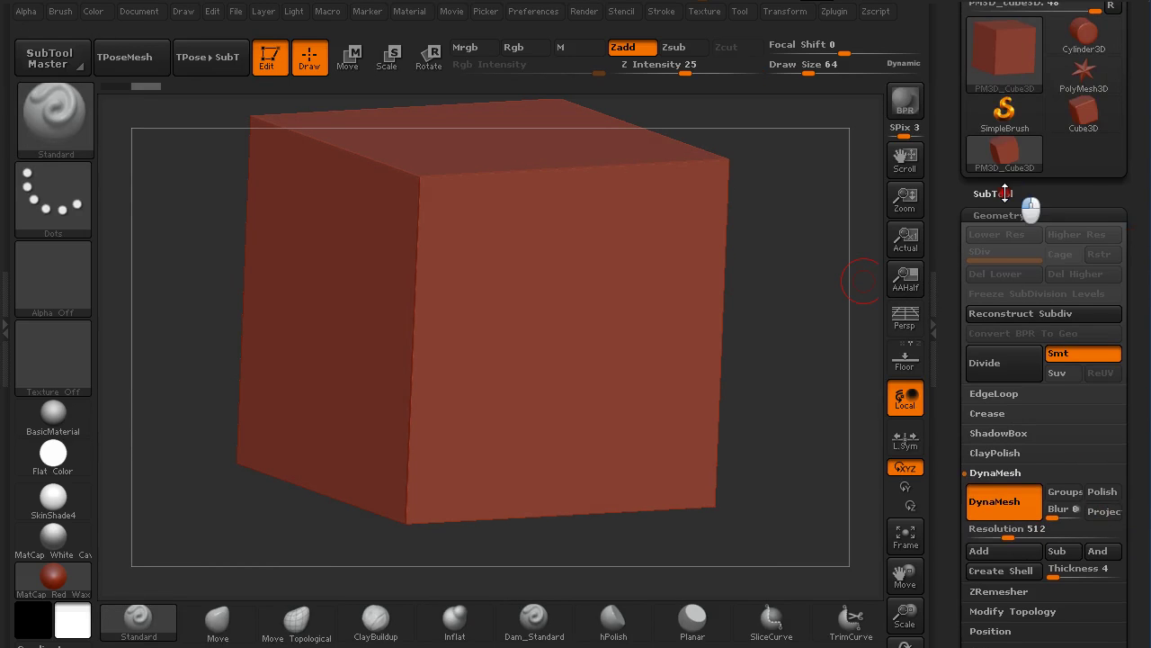
Expand the SubTool list and orbit the cube to view its front and top faces
click(1018, 187)
mouse_move(997, 33)
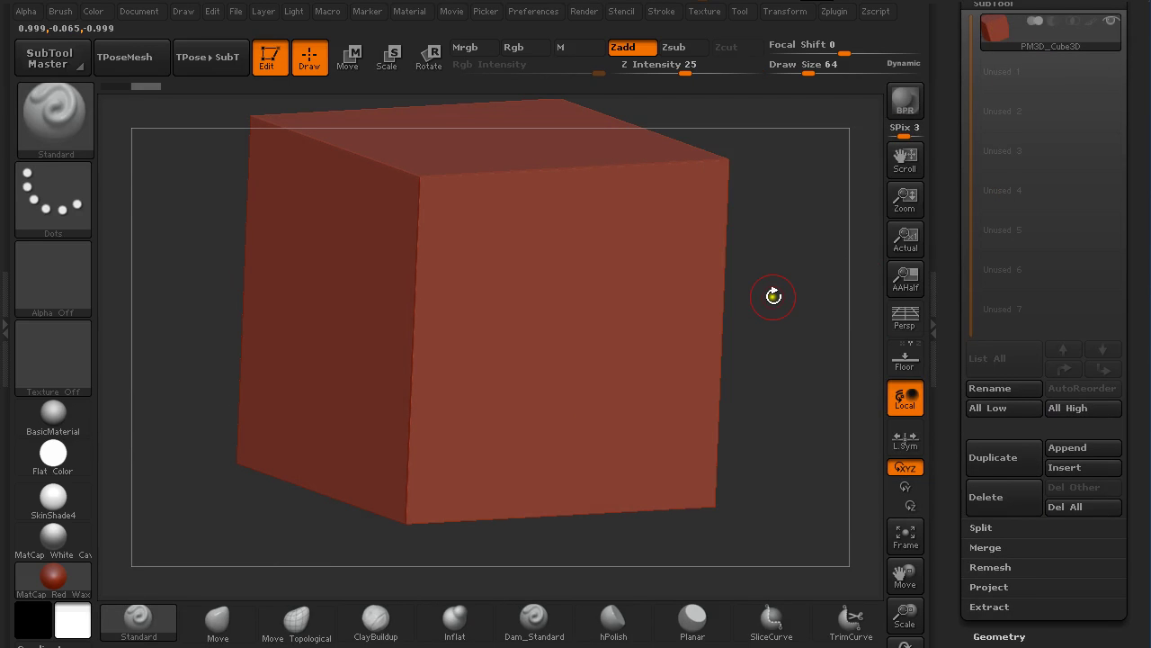
mouse_move(765, 296)
mouse_down()
mouse_move(779, 293)
mouse_move(749, 260)
mouse_move(752, 305)
mouse_up()
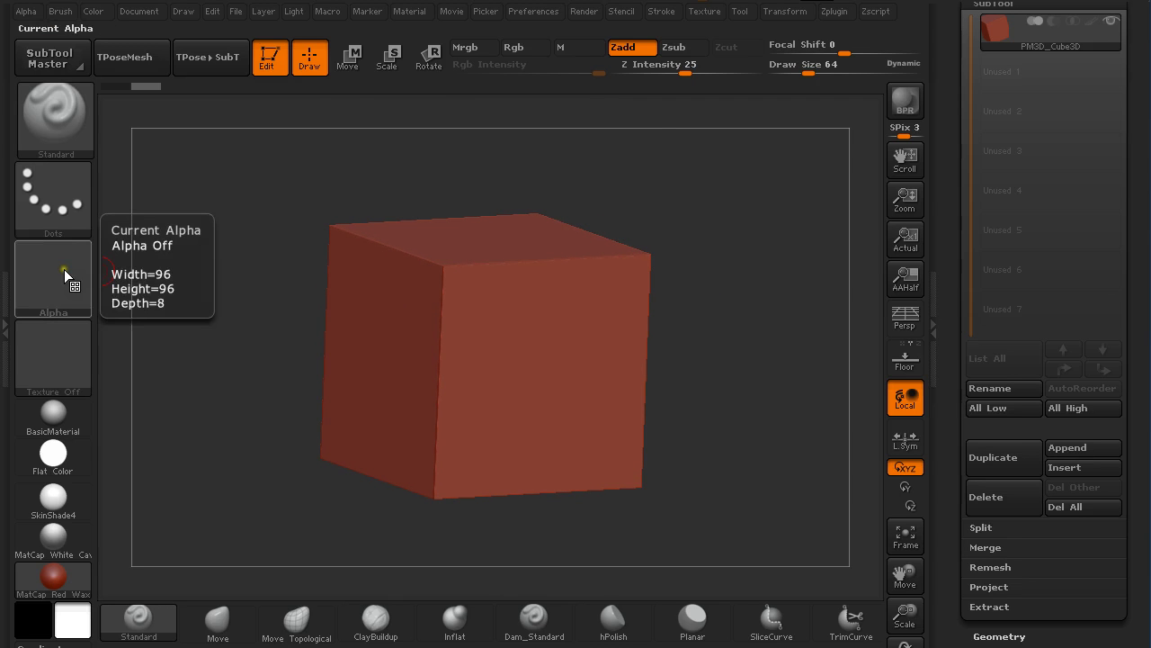
mouse_move(702, 342)
mouse_down()
mouse_move(707, 311)
mouse_move(689, 272)
mouse_move(746, 347)
mouse_move(722, 336)
mouse_up()
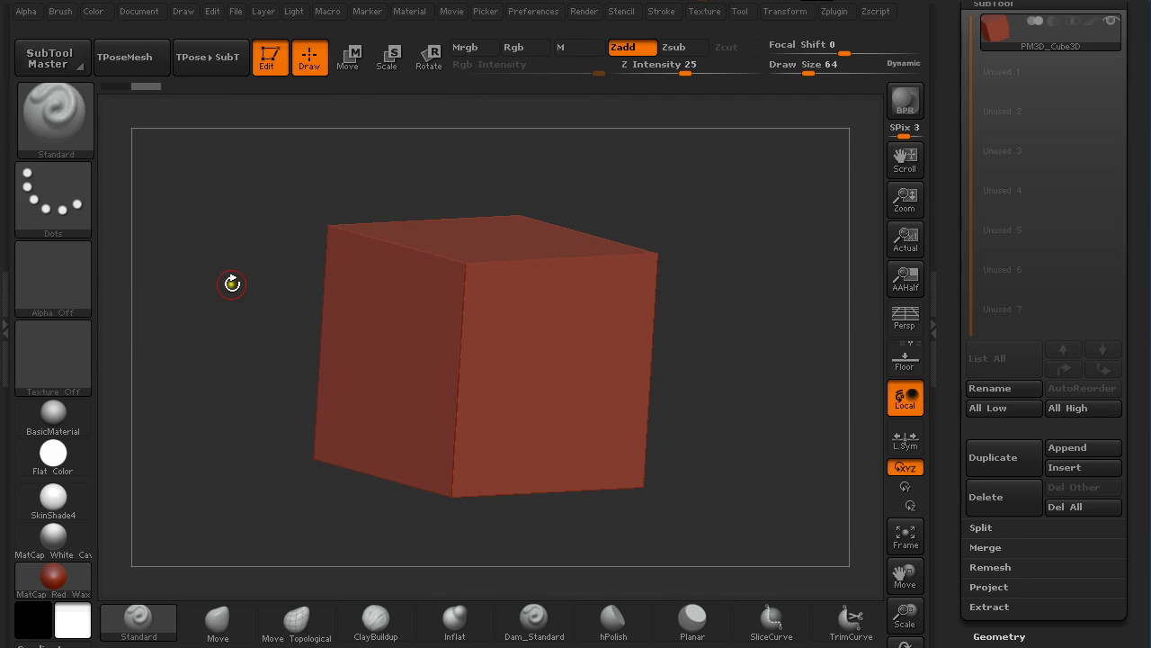
drag(252, 265, 241, 294)
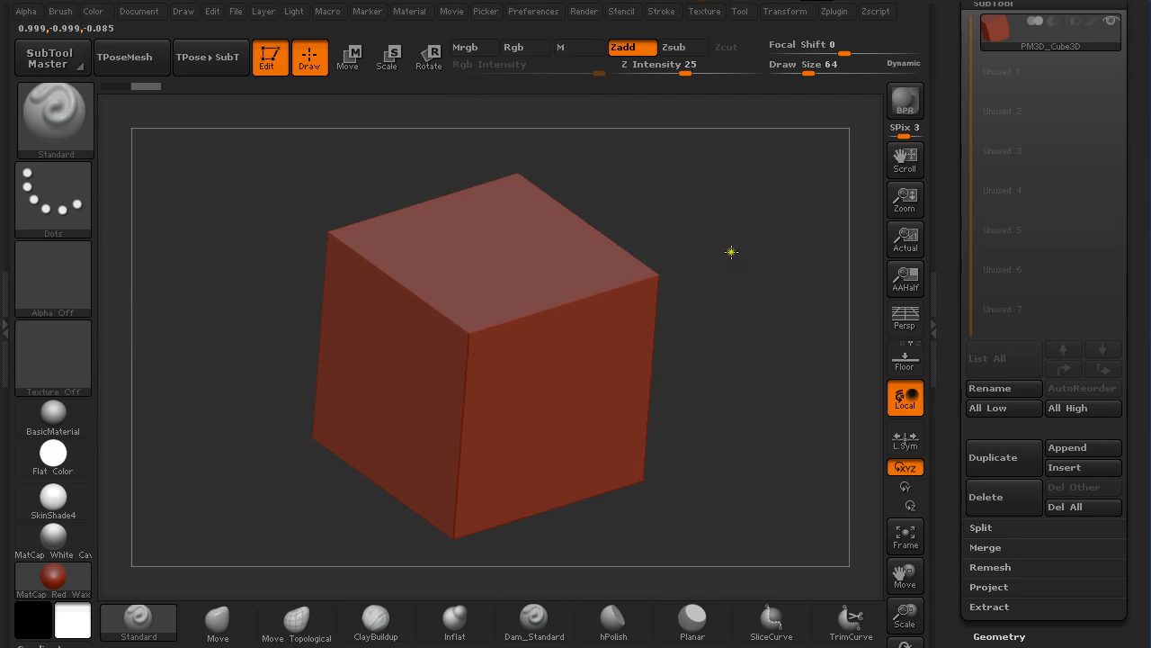
drag(731, 251, 729, 192)
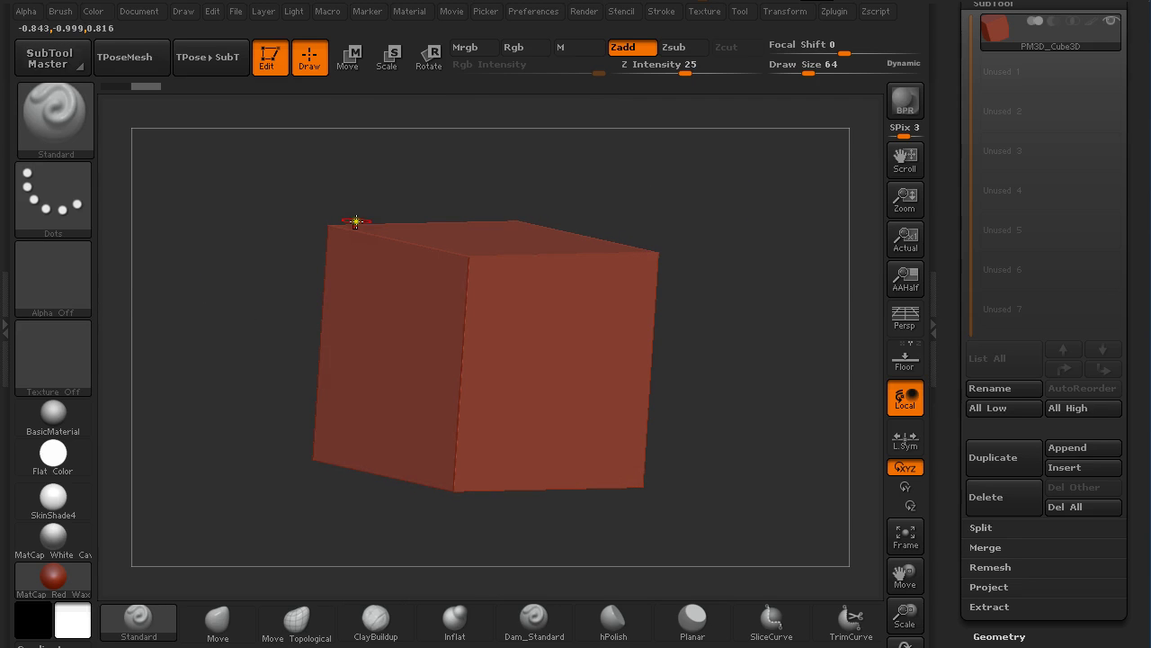
Set the stroke to DragRect and browse the alpha importer to Docs\ZBrush\MojiAlpha\Designs
click(61, 178)
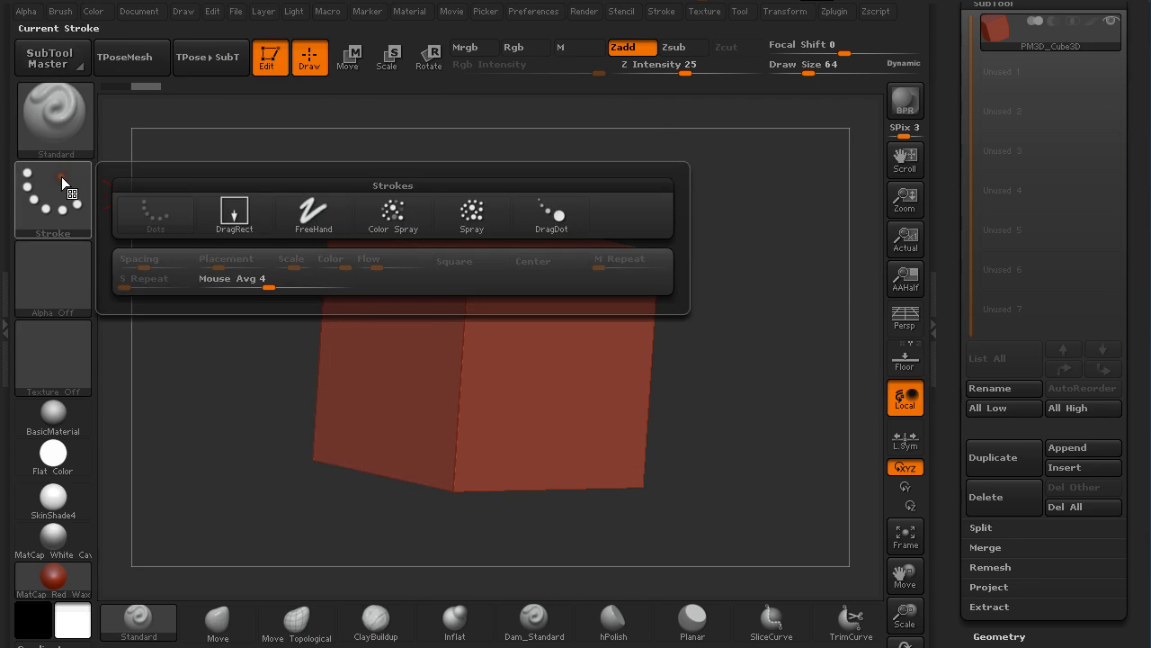
click(227, 209)
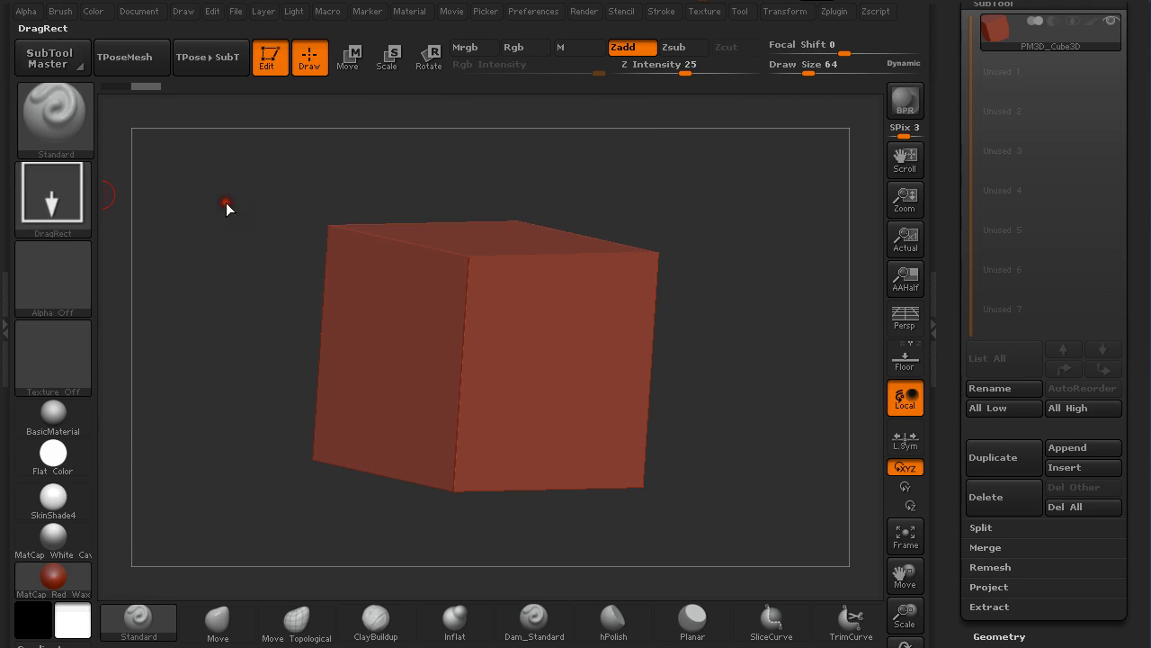
click(38, 280)
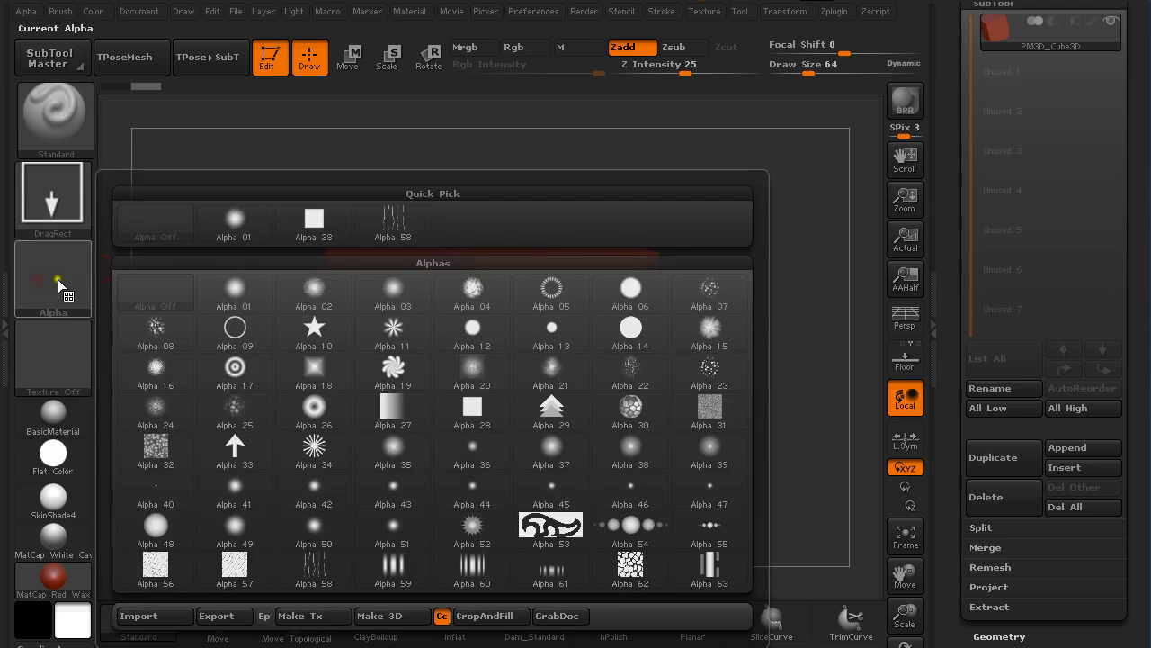
click(140, 616)
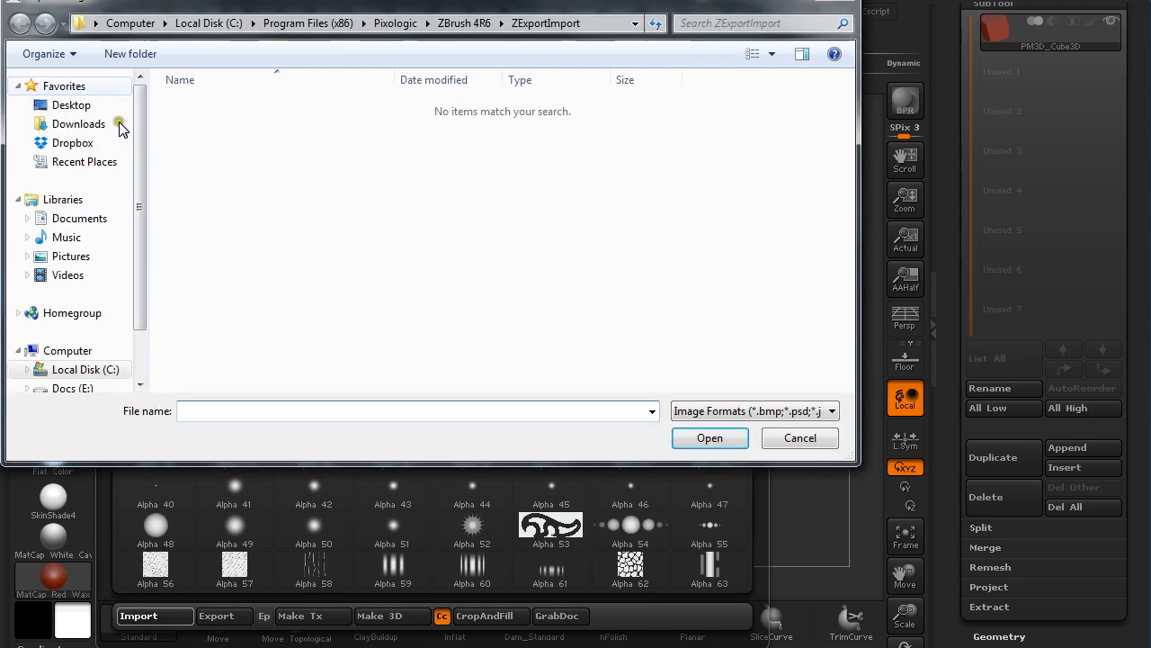
click(95, 390)
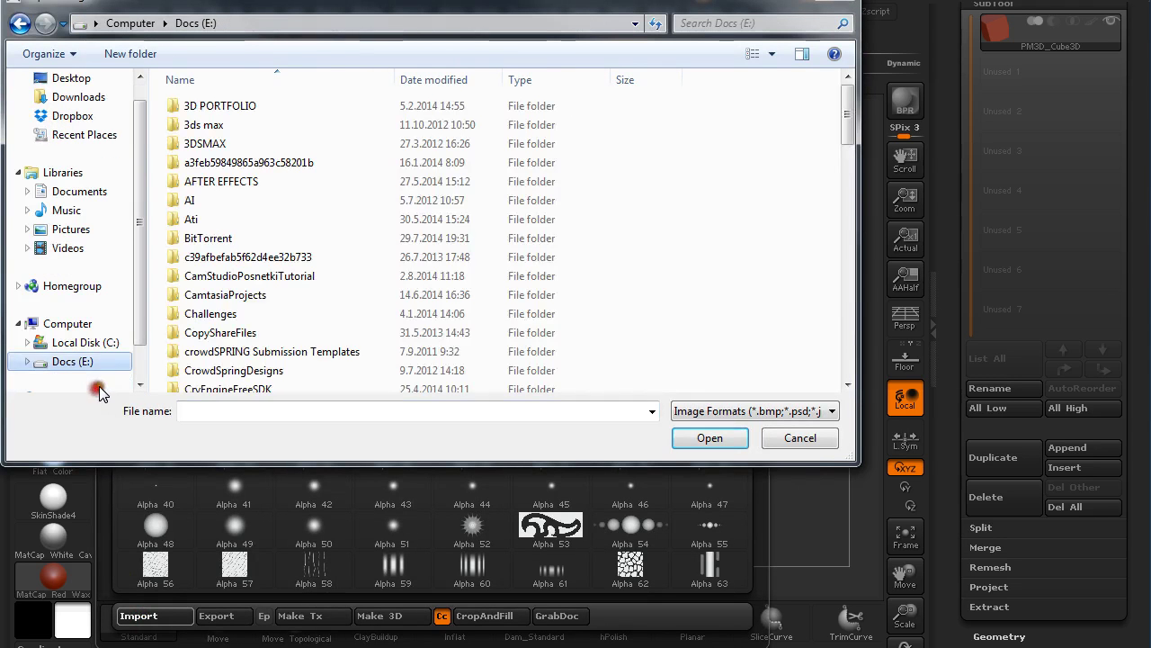
scroll(213, 313, down, 15)
double_click(216, 319)
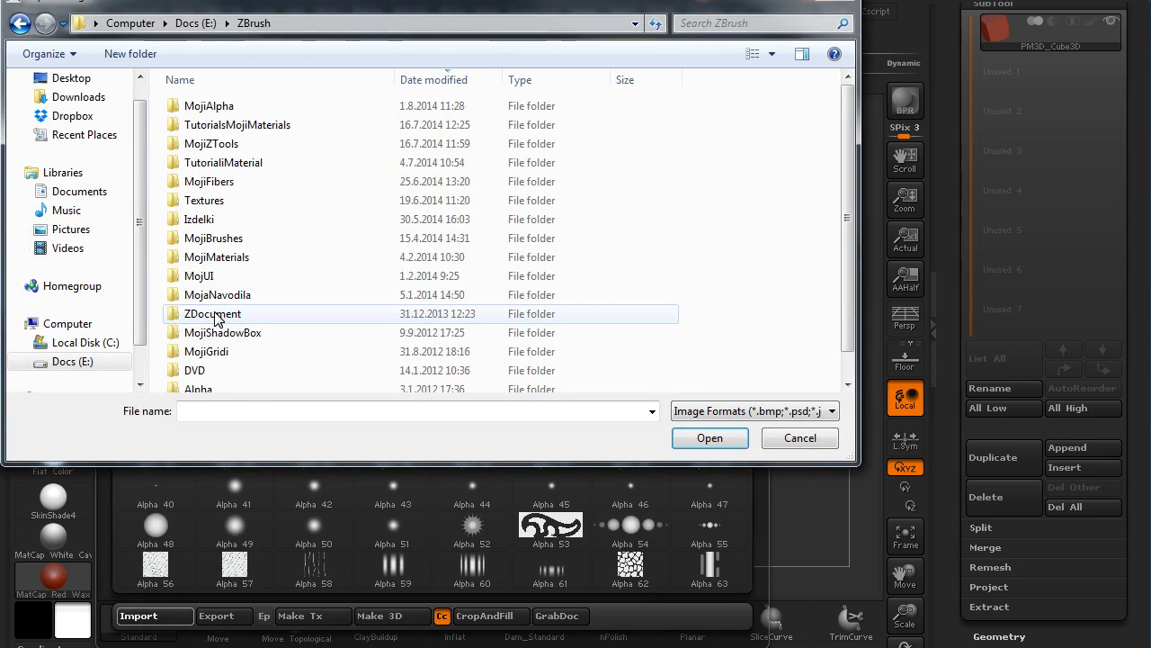
double_click(276, 106)
double_click(299, 126)
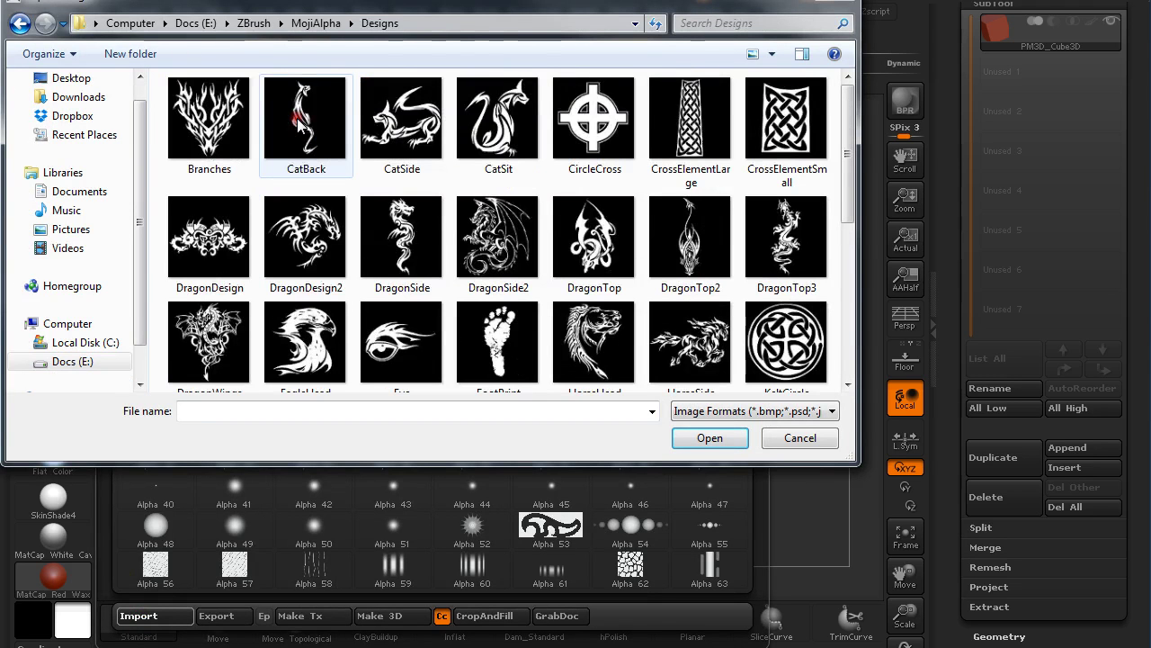
Import the DragonDesign2, HorseHead and KeltCircle alphas, leaving KeltCircle current
click(305, 238)
ctrl+click(585, 340)
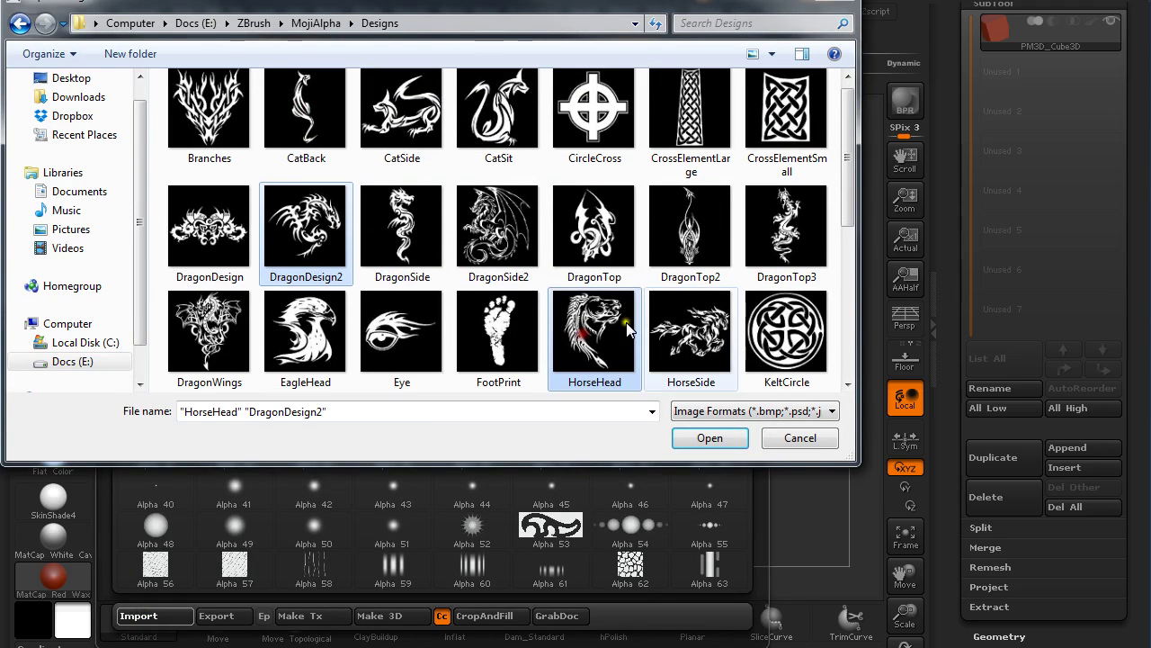
ctrl+click(806, 335)
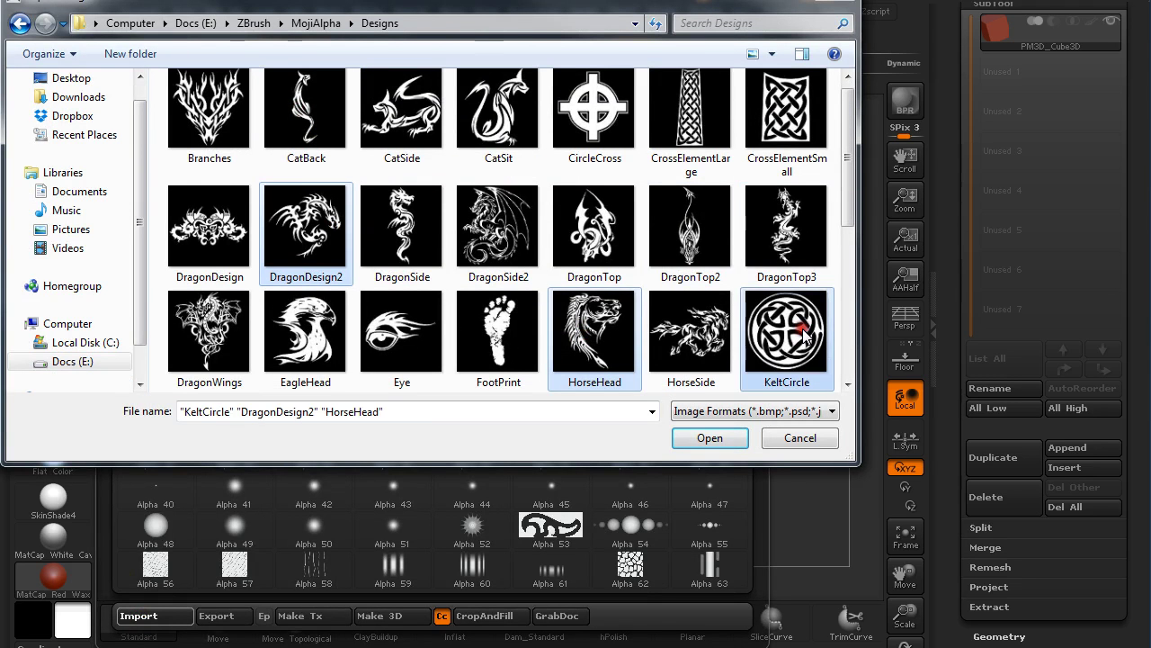
click(699, 438)
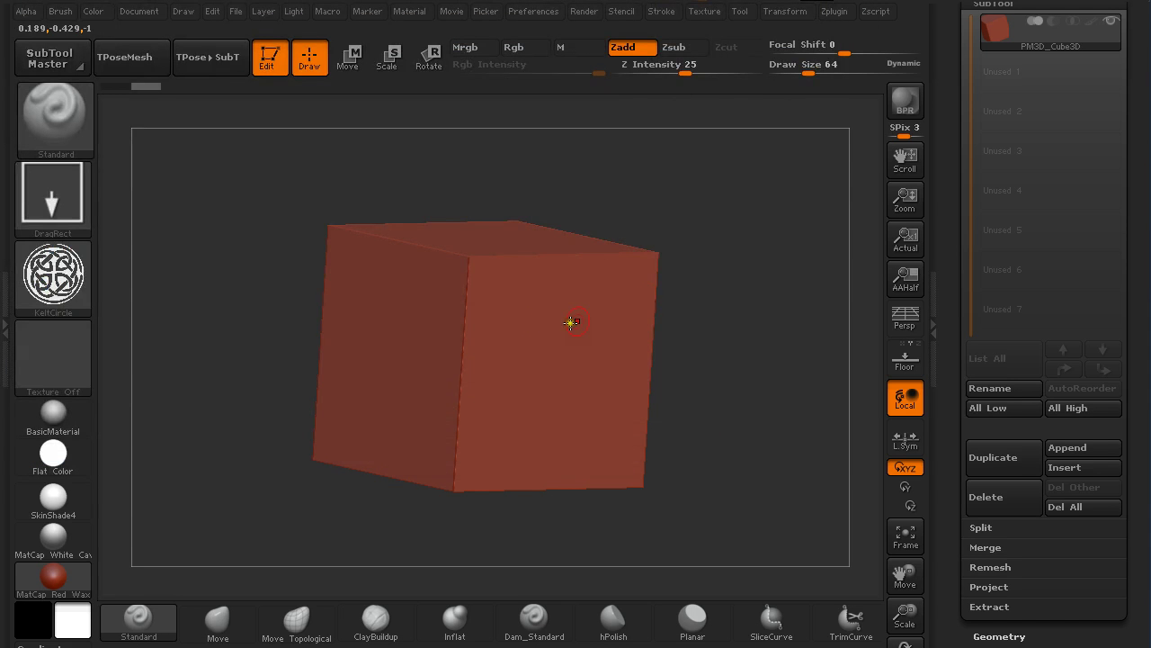
Snap the cube to front view and stamp the KeltCircle knot on its face, then orbit to check
shift+drag(730, 286, 689, 281)
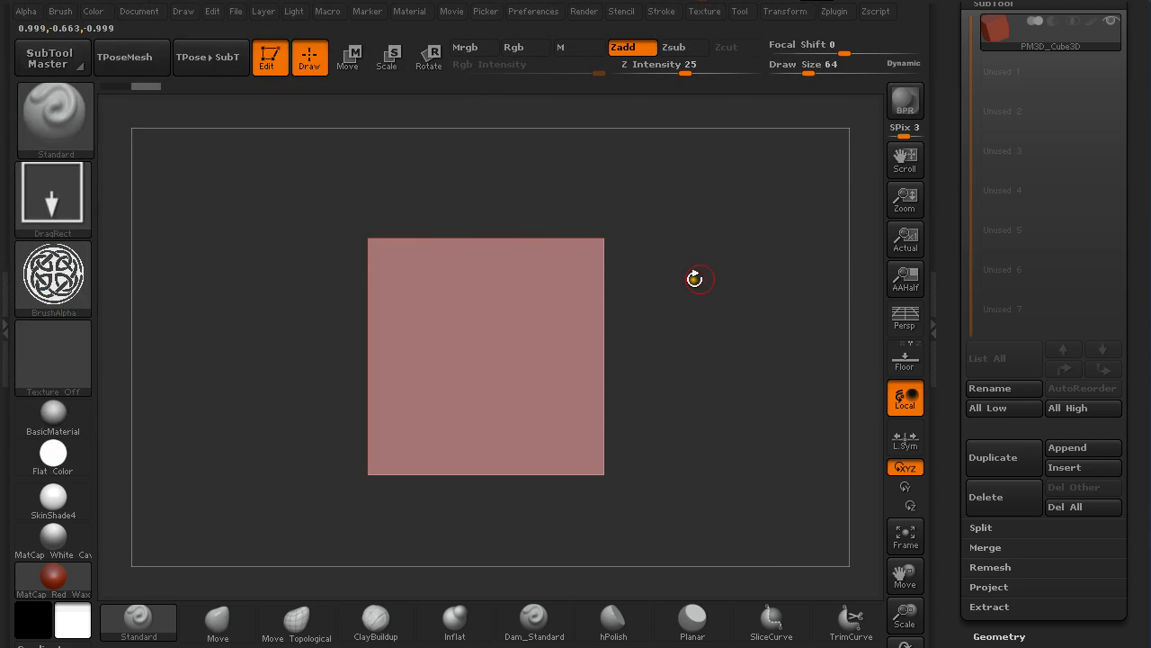
mouse_move(483, 356)
mouse_down()
mouse_move(540, 432)
mouse_move(555, 489)
mouse_move(547, 510)
mouse_move(524, 494)
mouse_up()
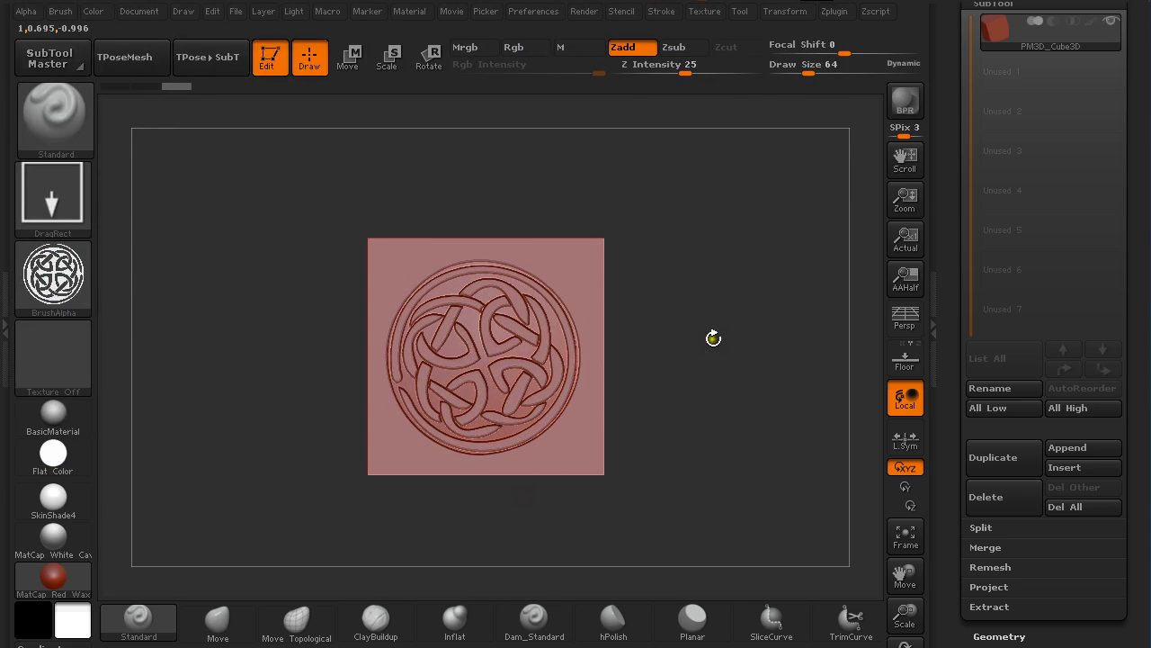
drag(713, 338, 617, 363)
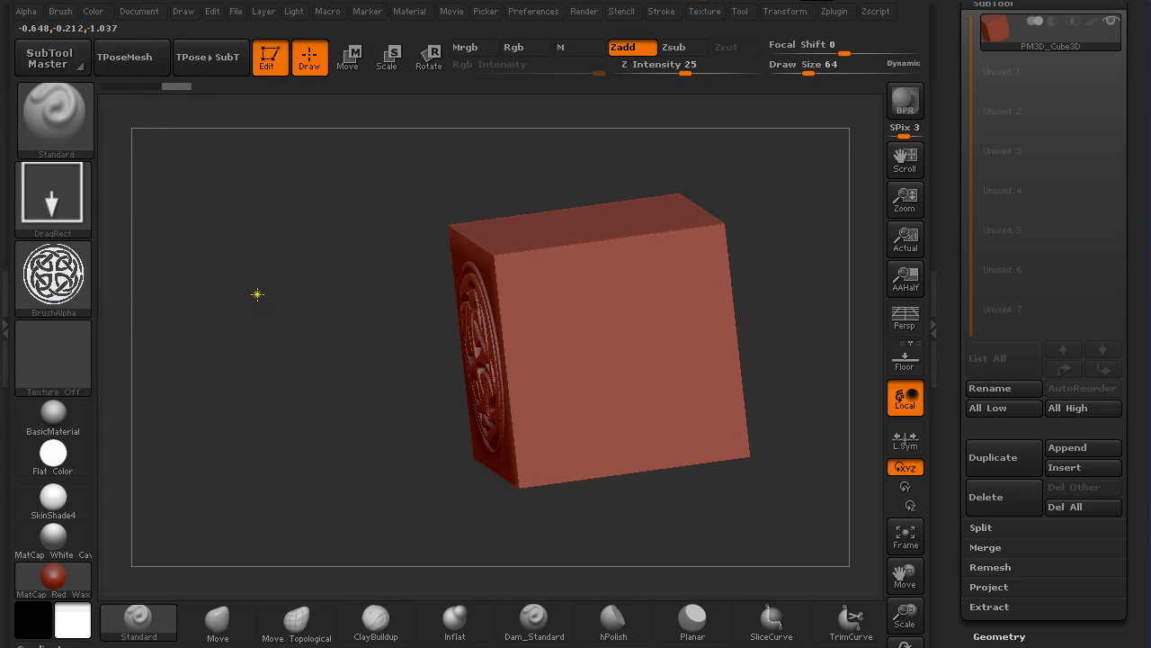
alt+drag(257, 294, 299, 262)
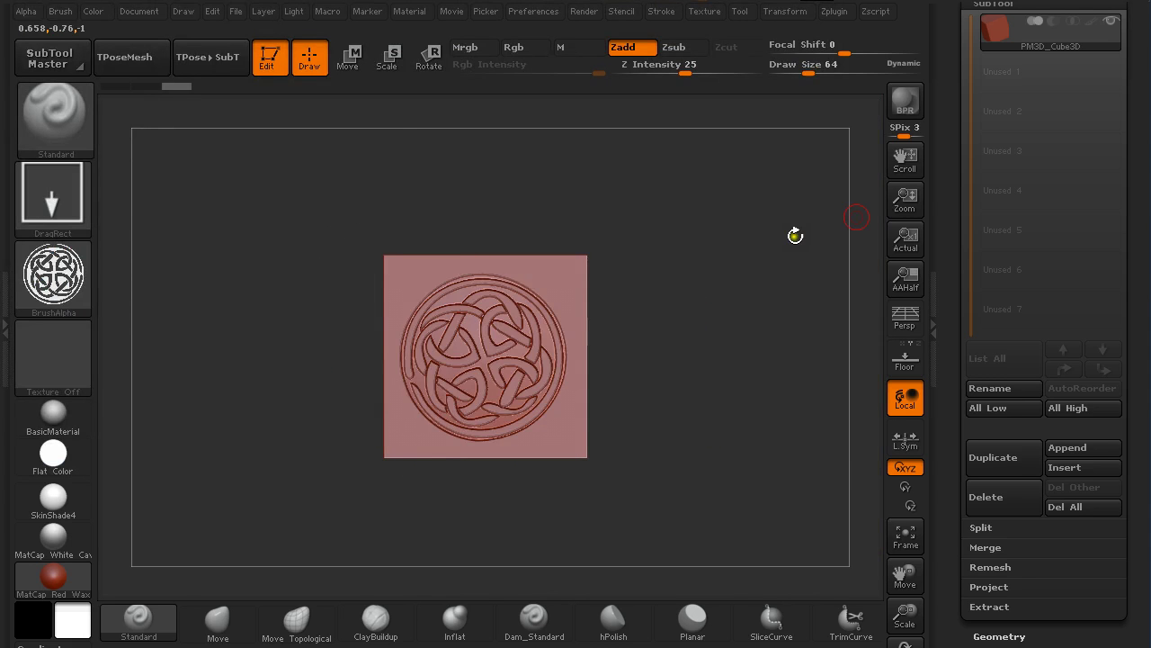
Undo the first knot stamp and raise Z Intensity to 45
key(ctrl)
key(ctrl+z)
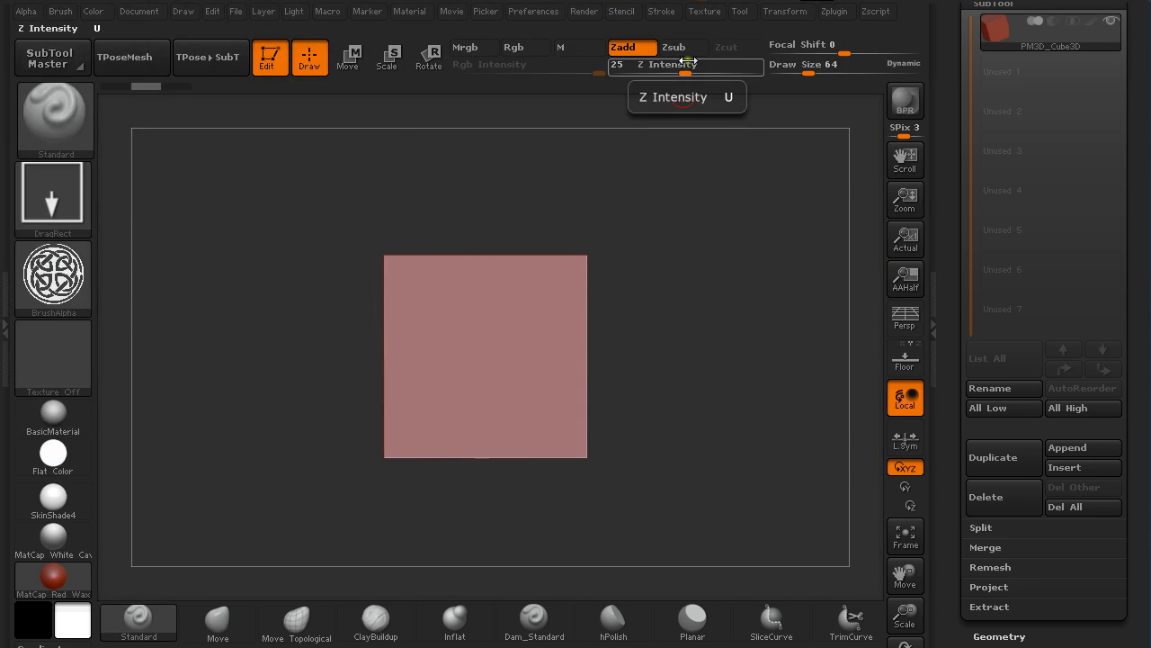
drag(689, 72, 736, 83)
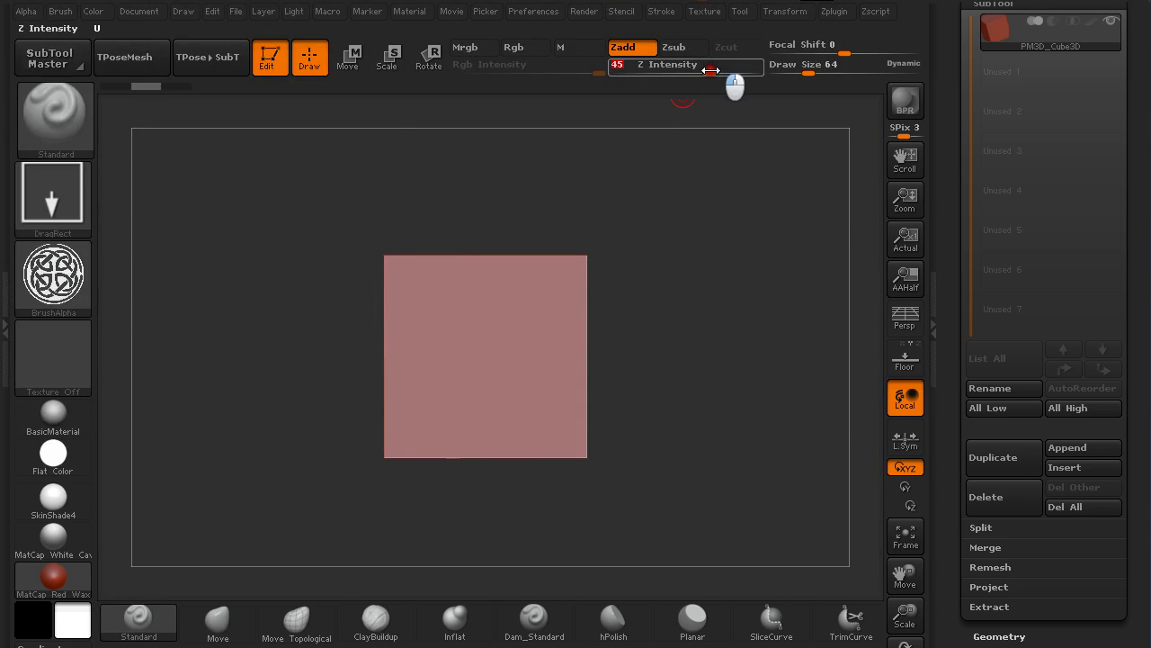
Restamp the KeltCircle knot on the front face and orbit to check its depth
mouse_move(484, 355)
mouse_down()
mouse_move(501, 441)
mouse_move(473, 482)
mouse_move(486, 471)
mouse_up()
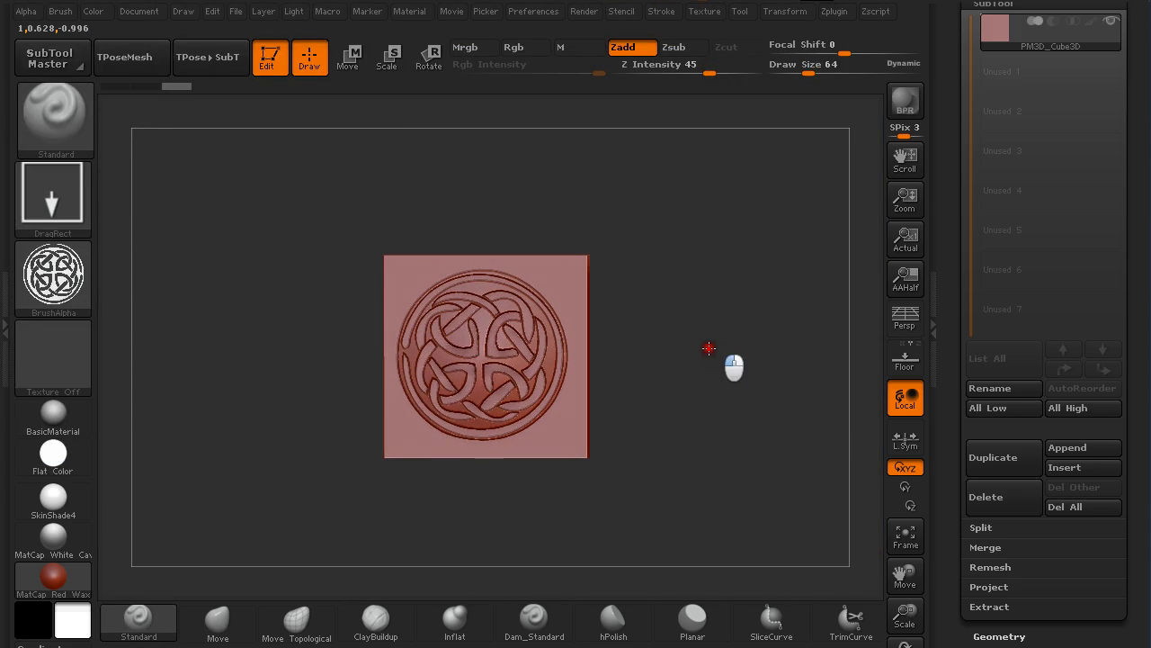
drag(710, 347, 624, 349)
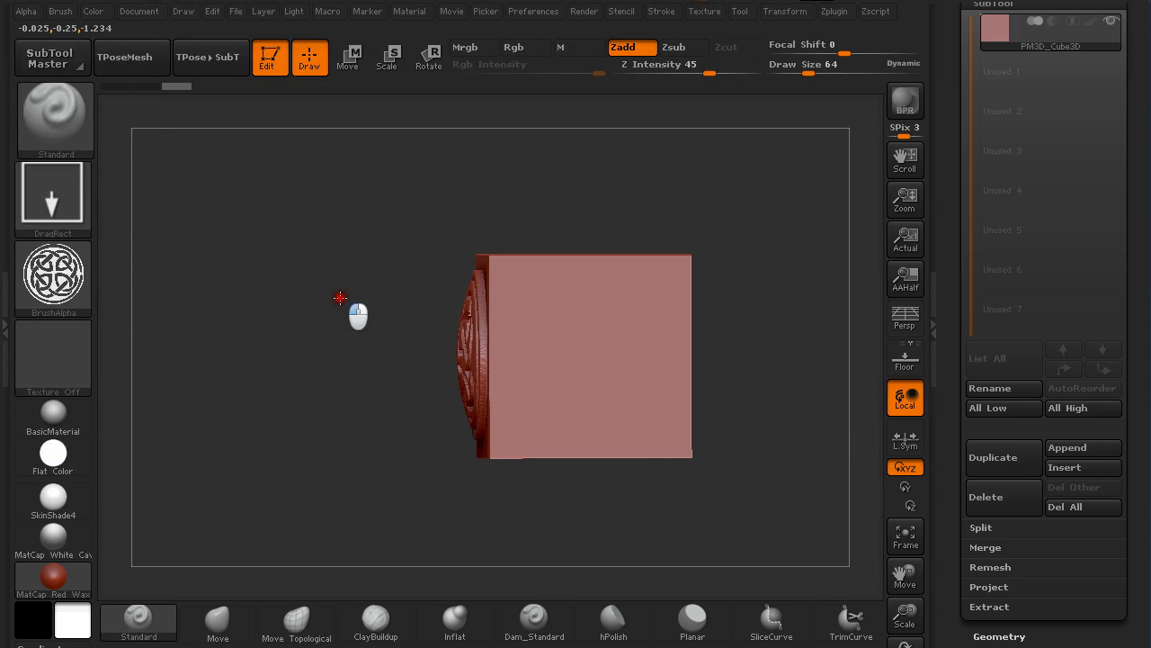
mouse_move(342, 303)
mouse_down()
mouse_move(351, 344)
mouse_move(331, 319)
mouse_up()
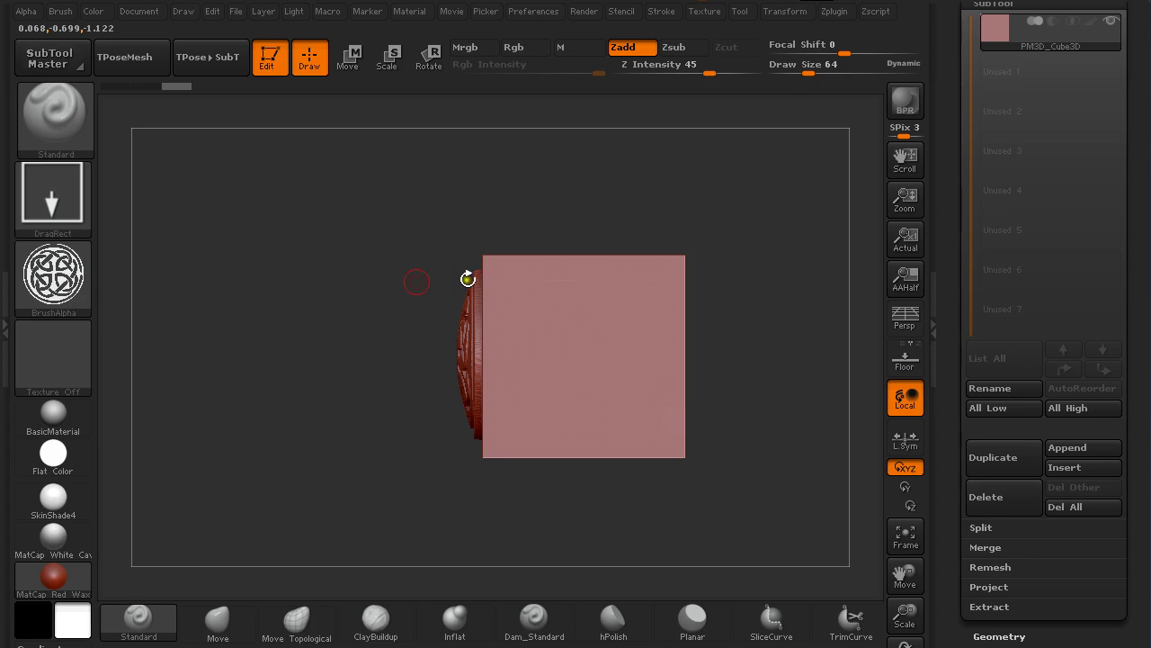
drag(550, 196, 573, 180)
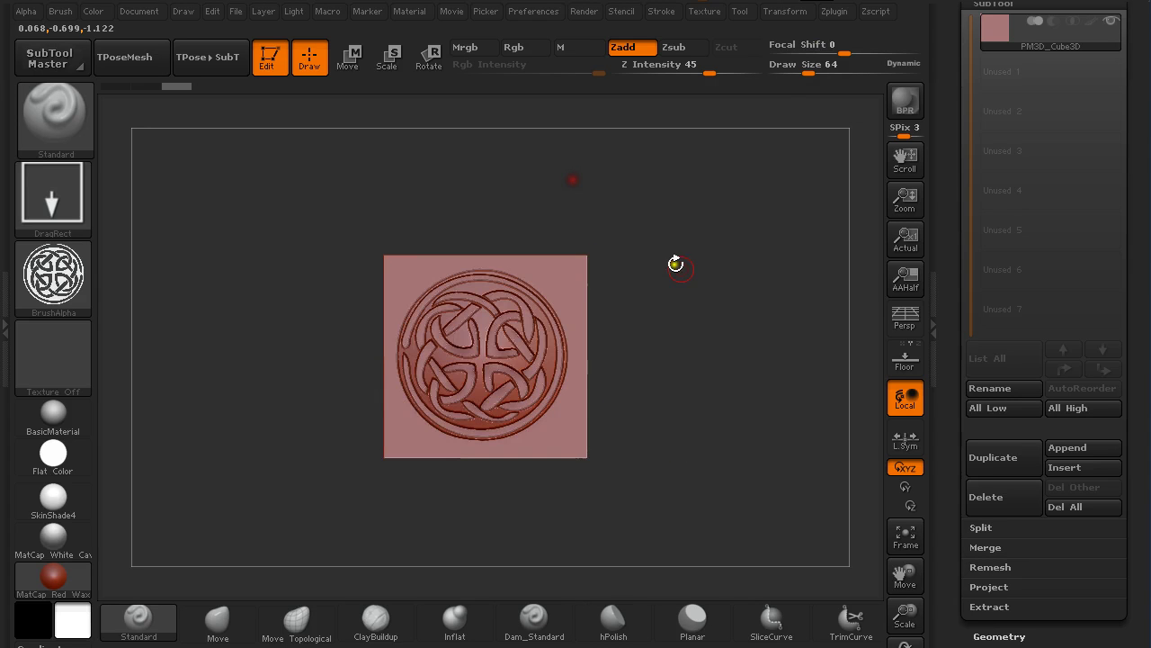
drag(697, 220, 633, 231)
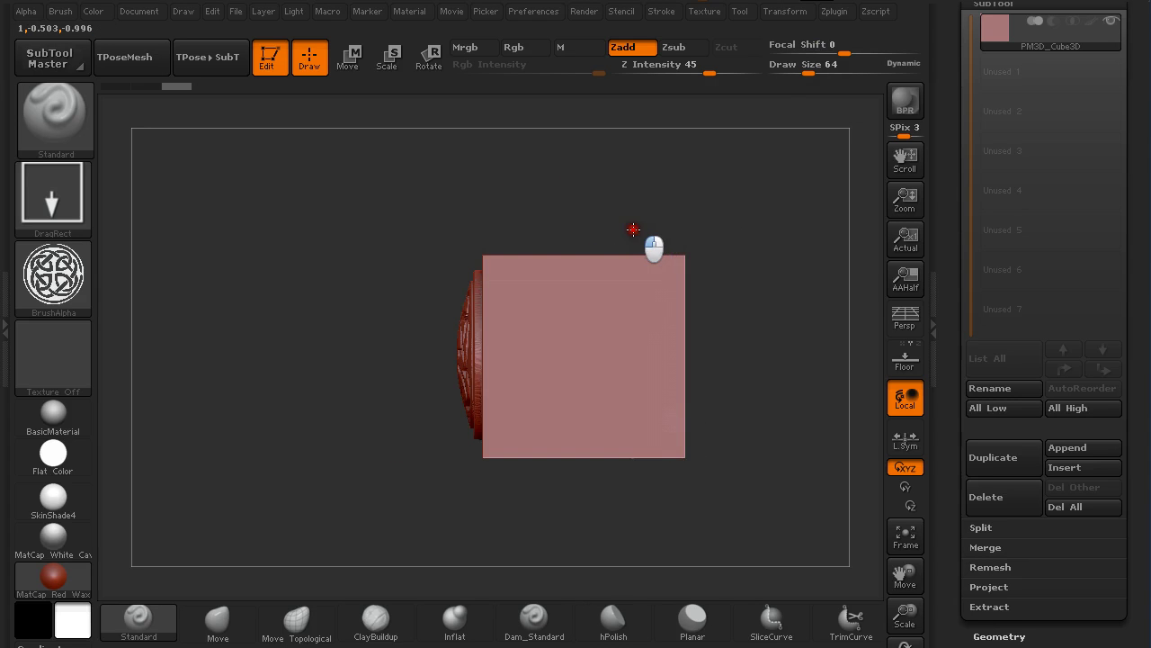
Set Focal Shift to -100 and stamp the KeltCircle knot onto another cube face
drag(844, 54, 785, 54)
drag(532, 224, 720, 224)
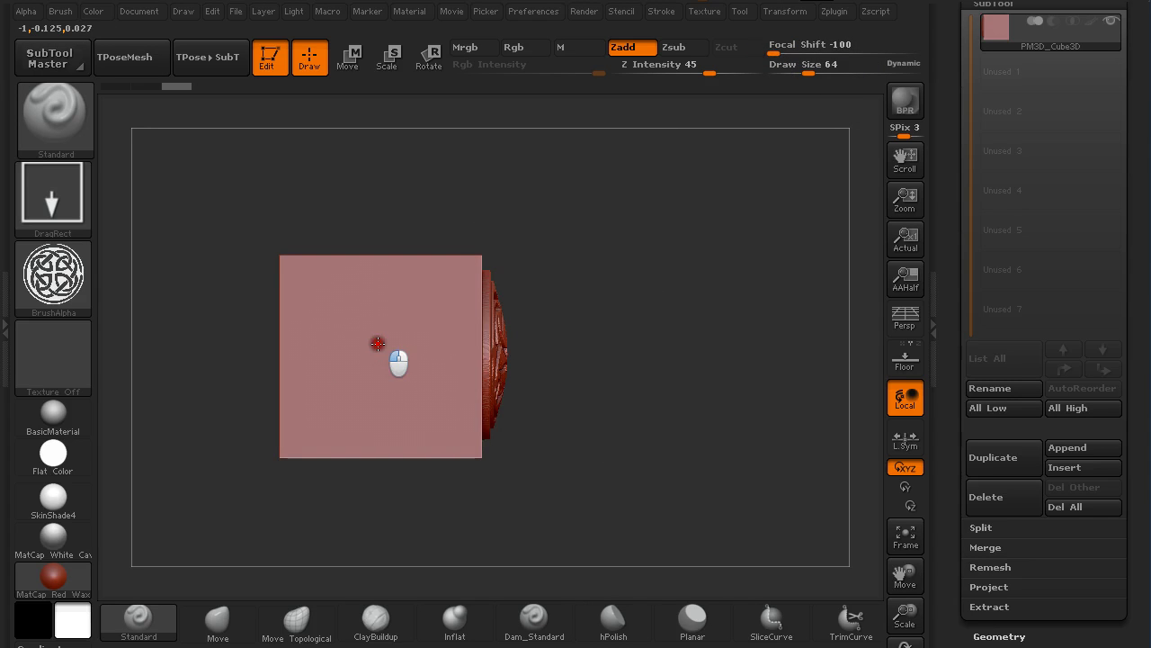
mouse_move(377, 344)
mouse_down()
mouse_move(380, 485)
mouse_move(377, 463)
mouse_up()
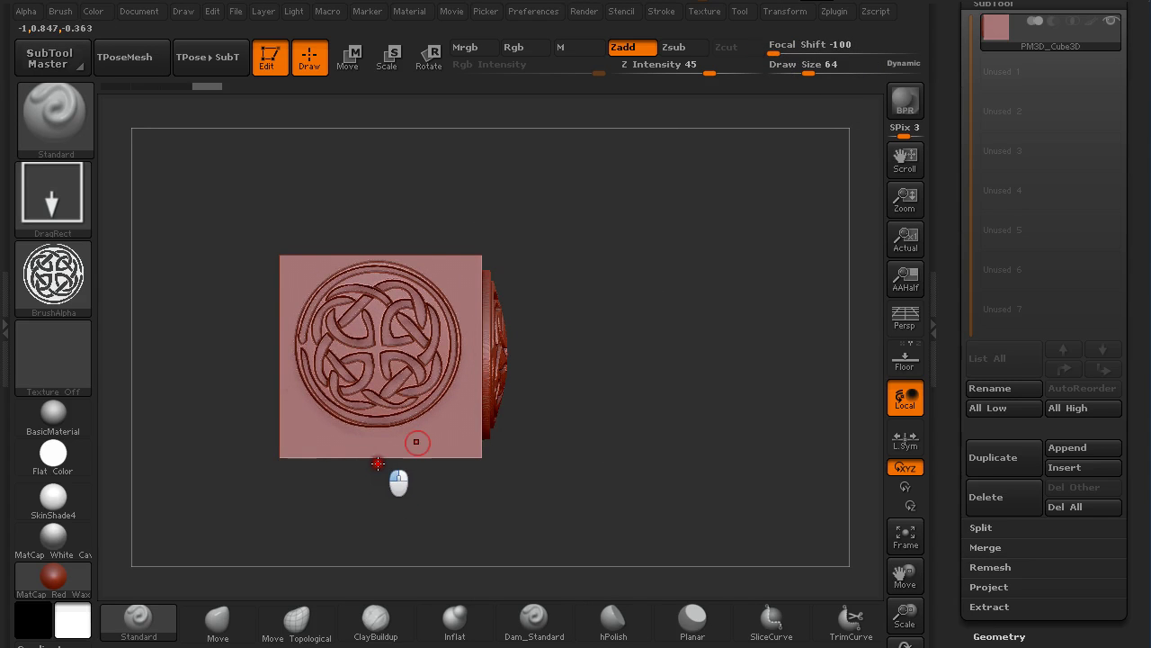
Orbit and zoom around the cube to inspect both knot reliefs
mouse_move(629, 334)
mouse_down()
mouse_move(586, 368)
mouse_move(353, 245)
mouse_up()
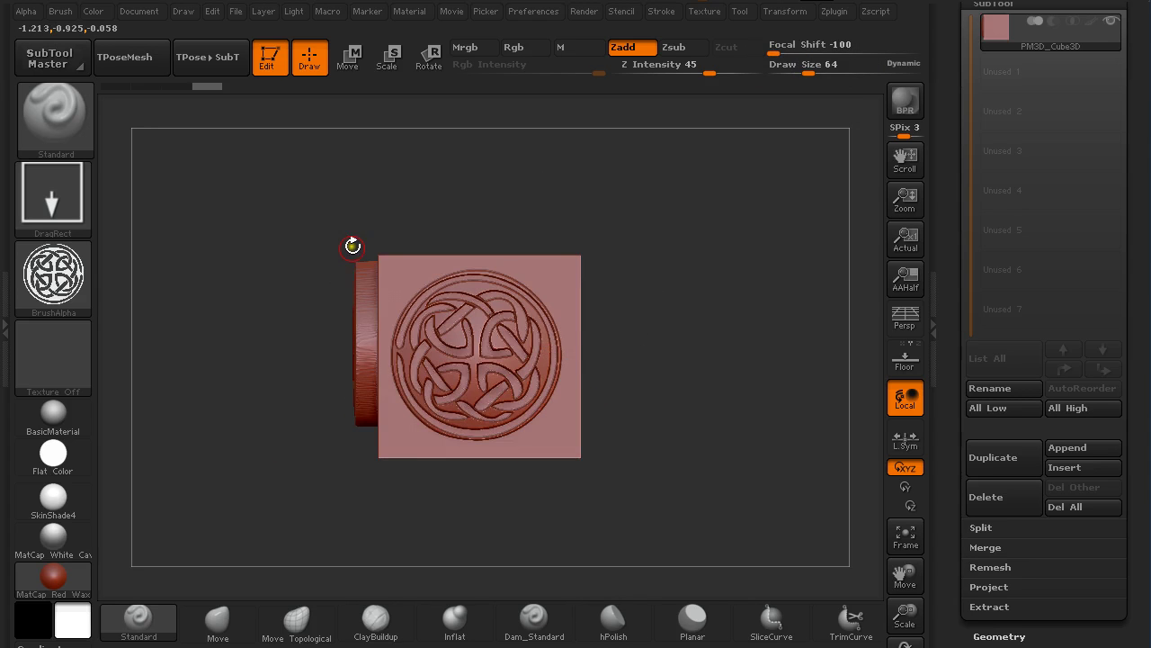
alt+drag(336, 303, 312, 268)
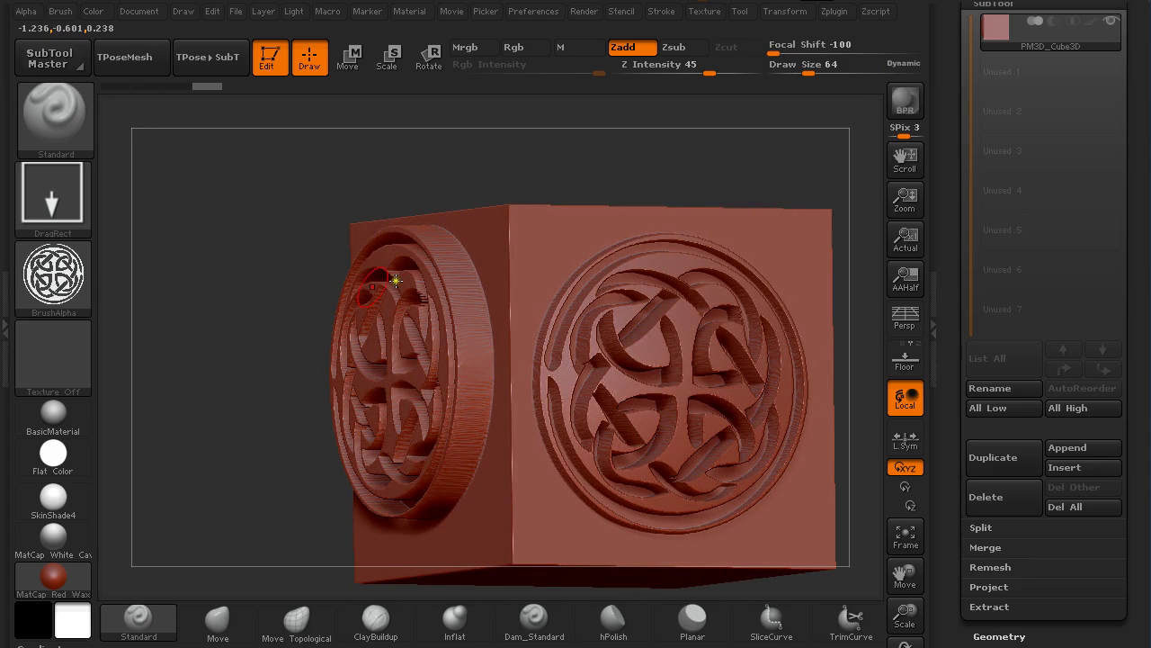
mouse_move(396, 281)
mouse_down()
mouse_move(279, 288)
mouse_move(313, 288)
mouse_up()
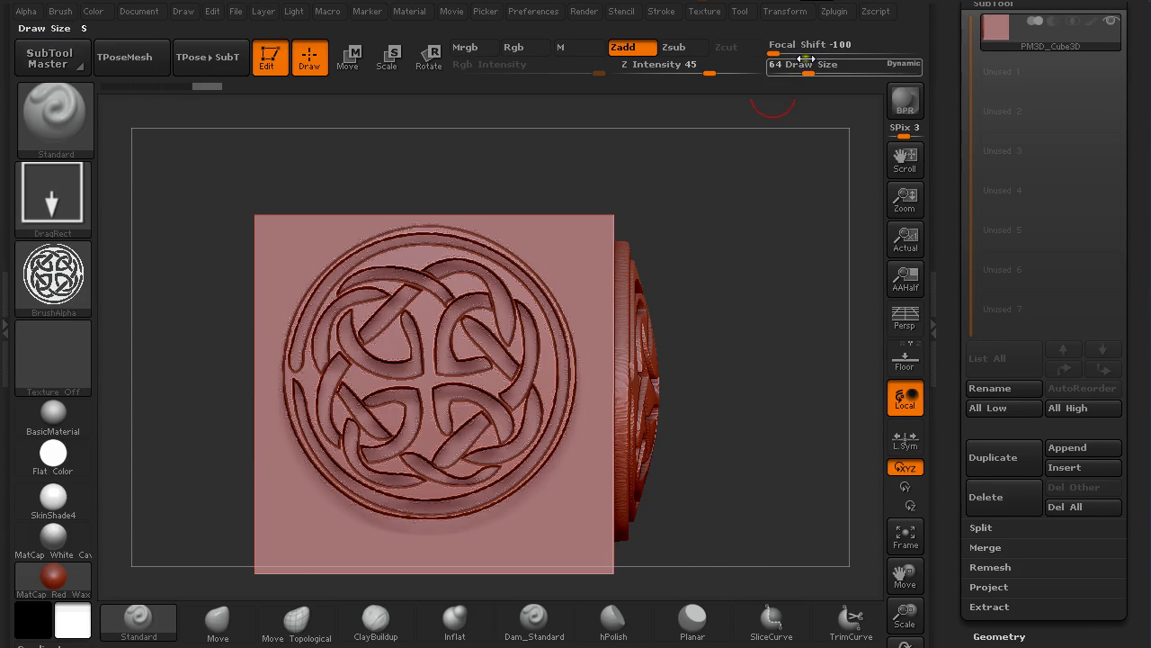
drag(761, 258, 707, 270)
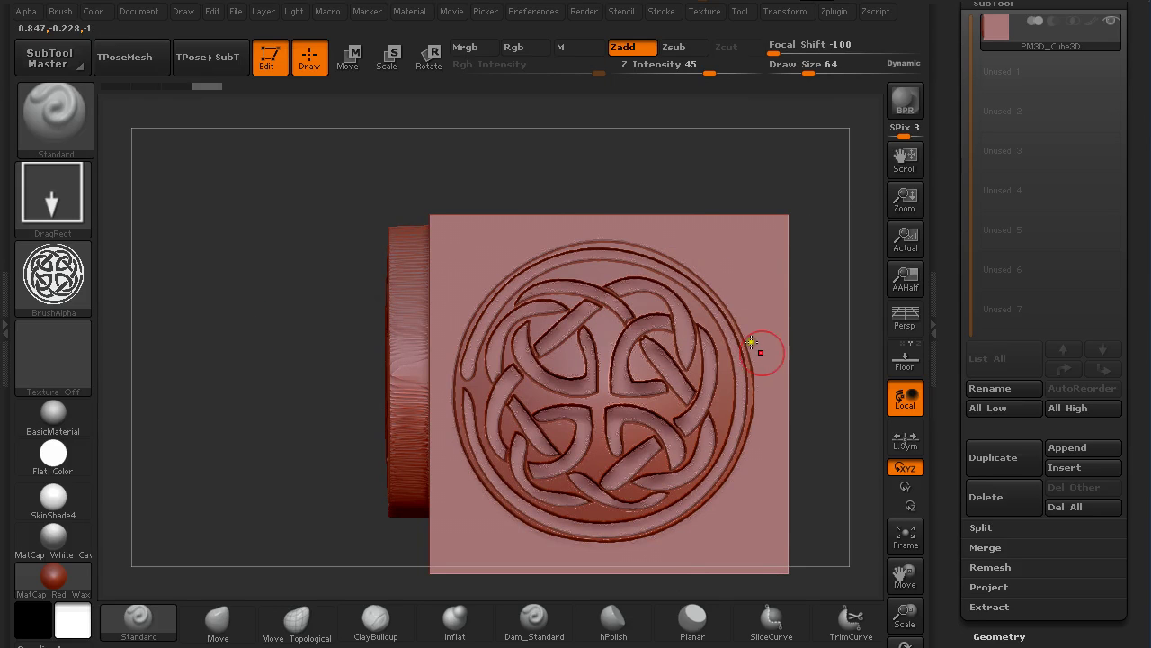
drag(247, 311, 434, 449)
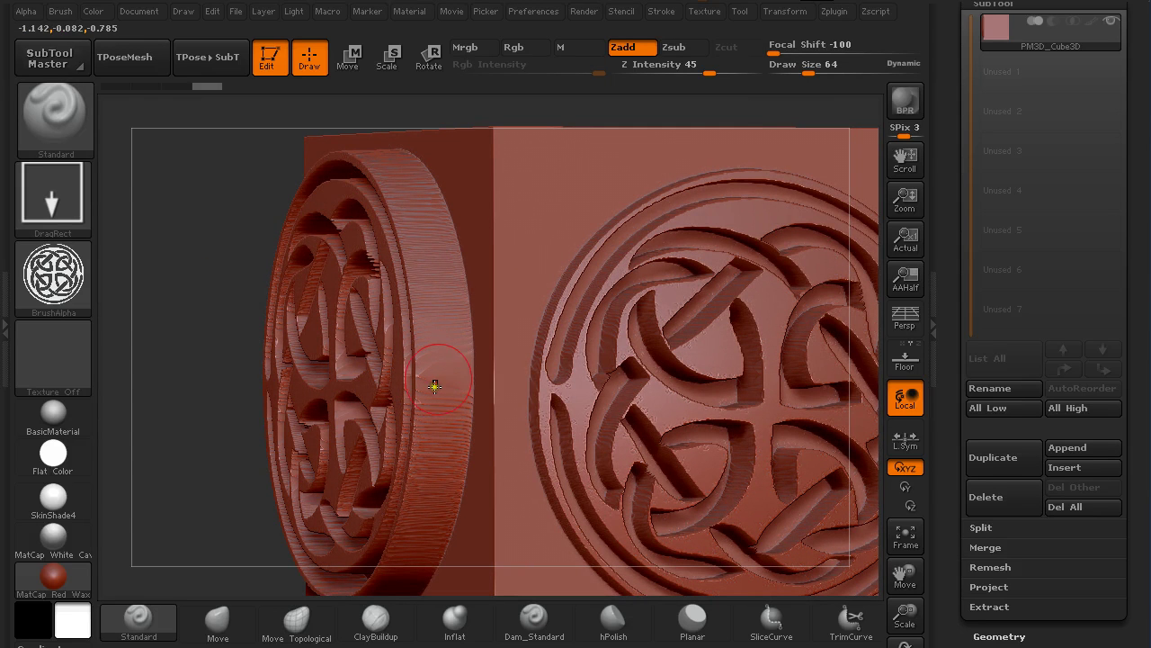
Enable DynaMesh Polish in Tool > Geometry and Ctrl-drag on the canvas to remesh the cube
scroll(1140, 483, down, 5)
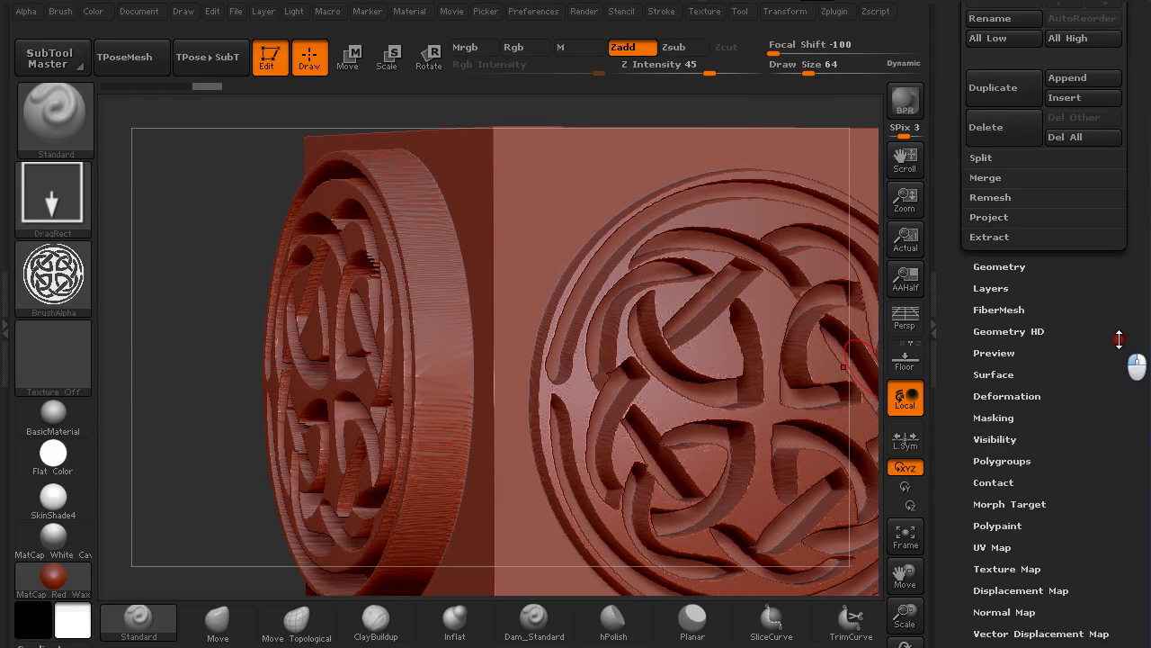
click(1034, 290)
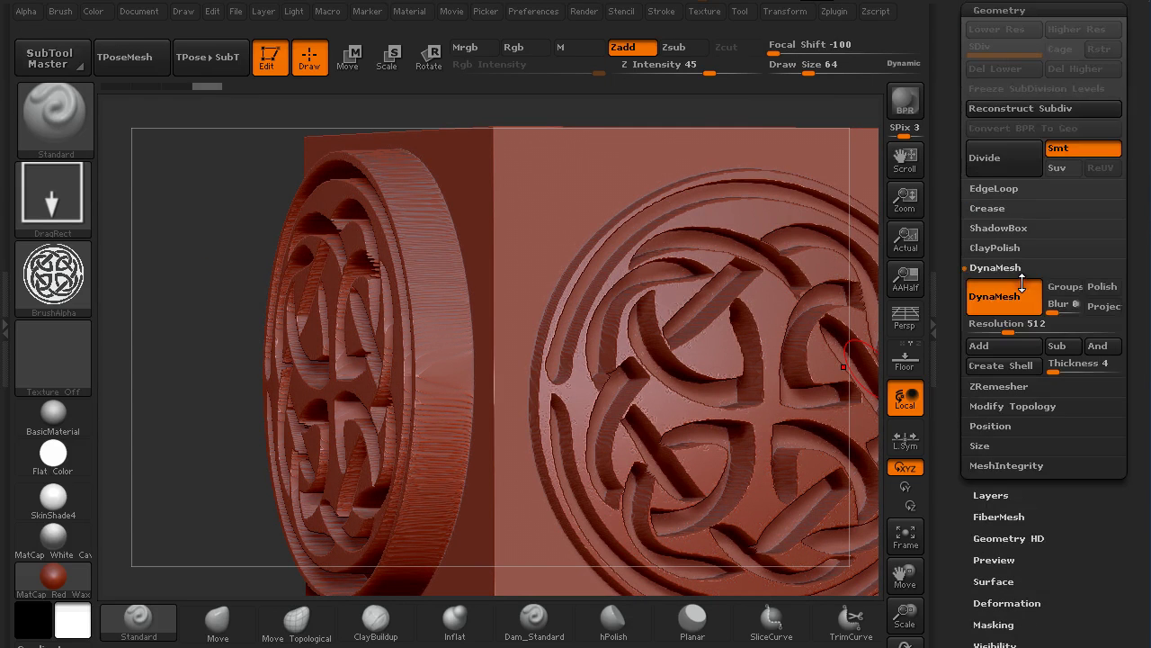
click(1103, 287)
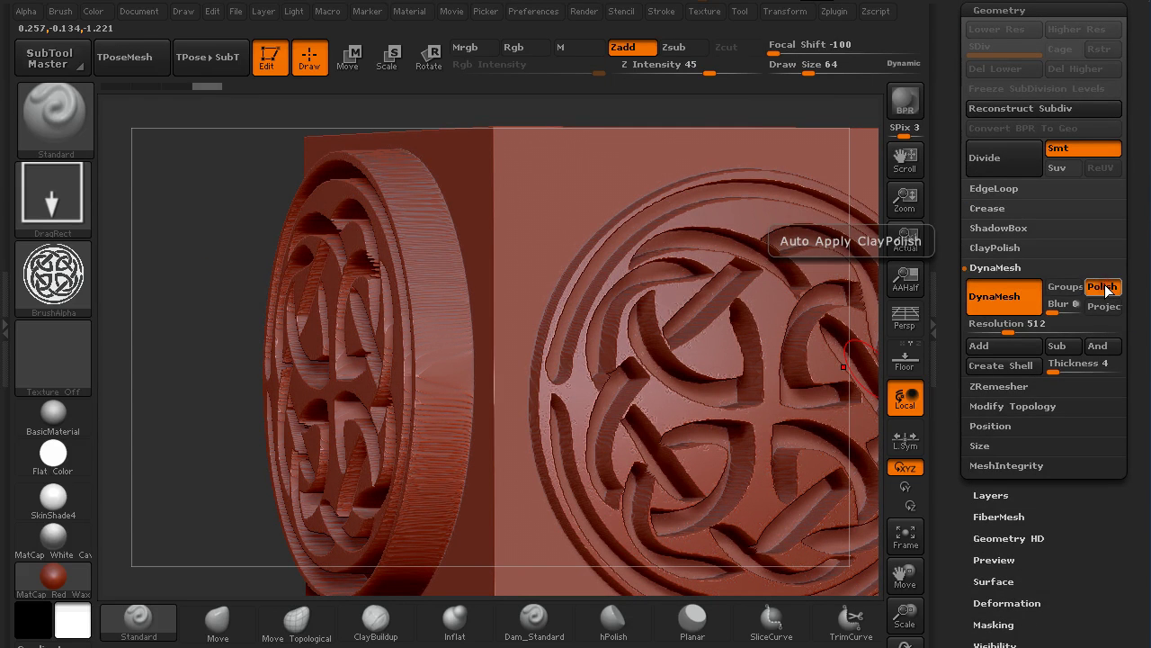
ctrl+drag(177, 243, 233, 318)
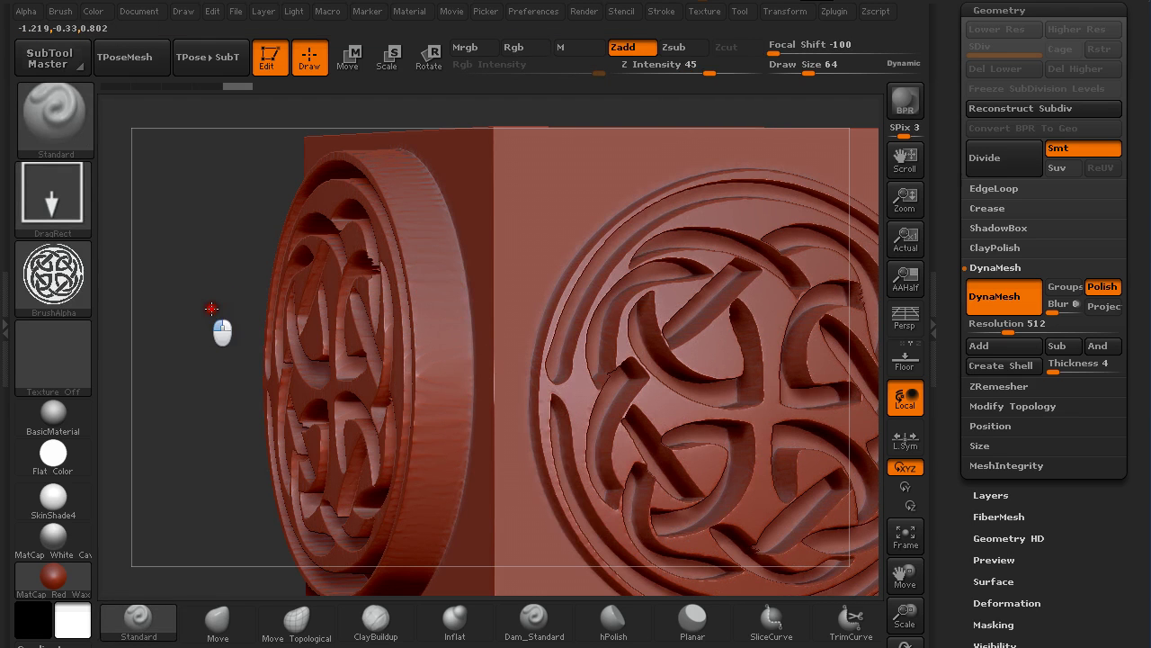
Apply Polish By Features at 50 from Tool > Deformation and orbit to inspect the reliefs
mouse_move(199, 313)
mouse_down()
mouse_move(235, 310)
mouse_move(188, 308)
mouse_up()
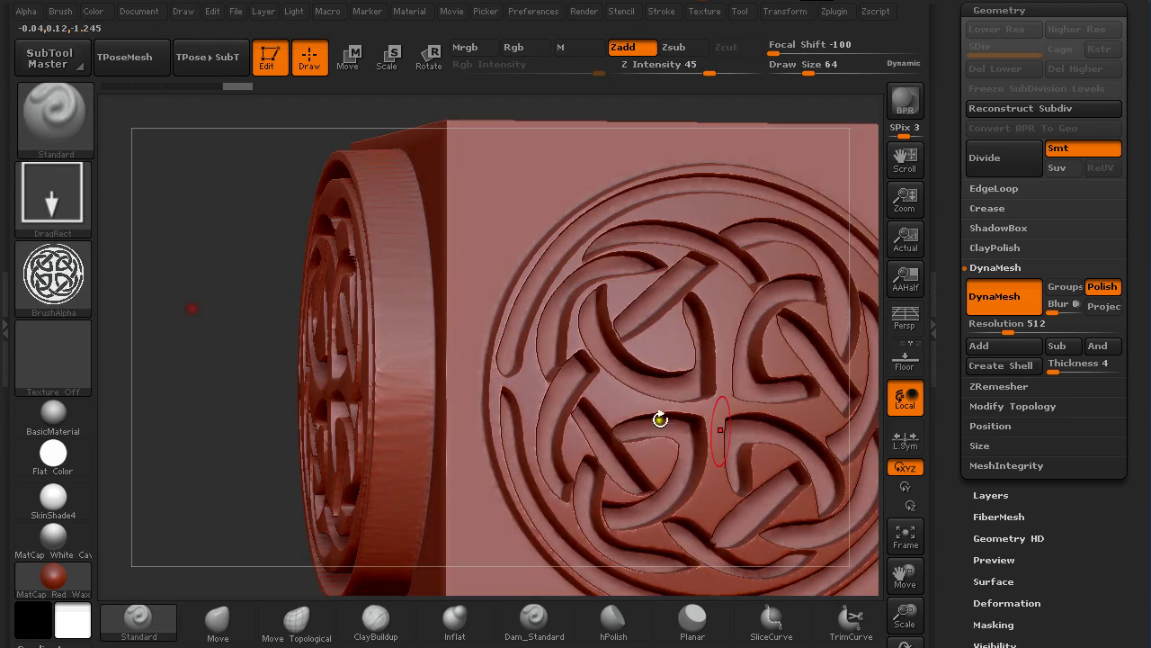
scroll(1071, 539, down, 5)
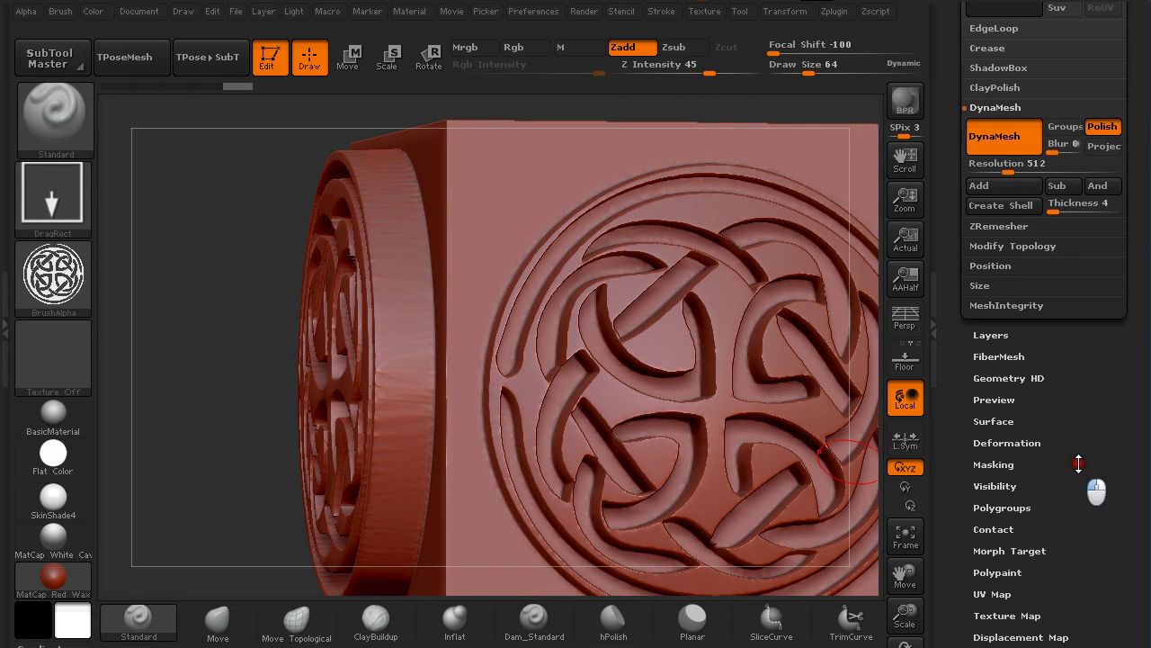
click(1026, 441)
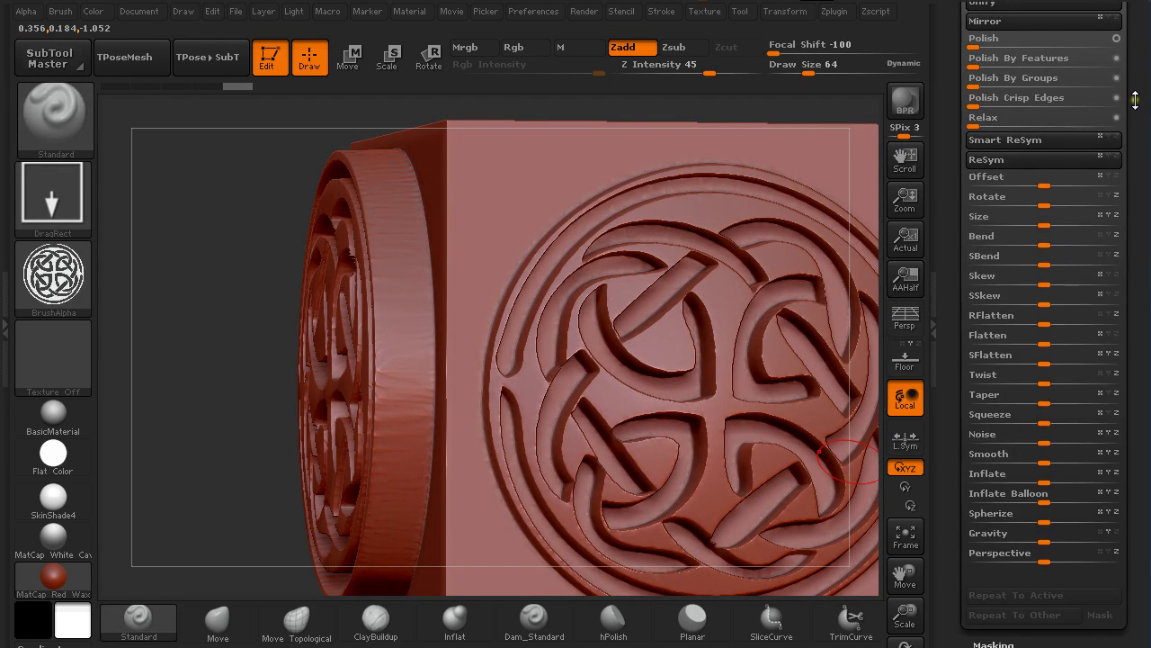
drag(1135, 100, 1135, 166)
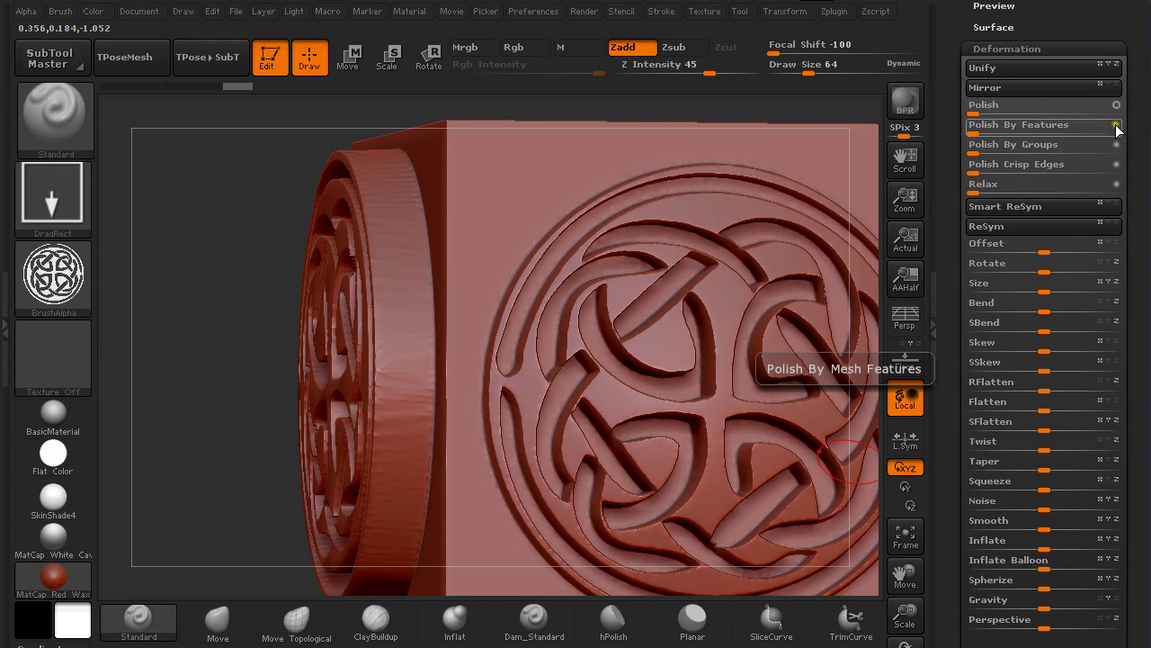
drag(973, 133, 1041, 134)
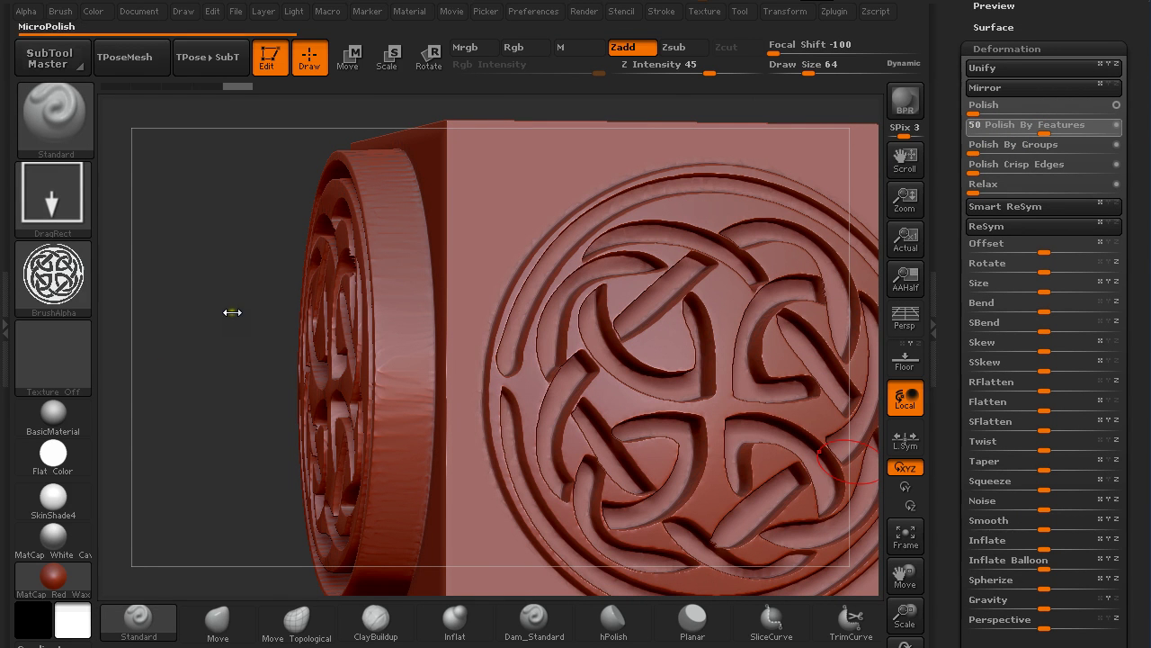
drag(232, 313, 506, 336)
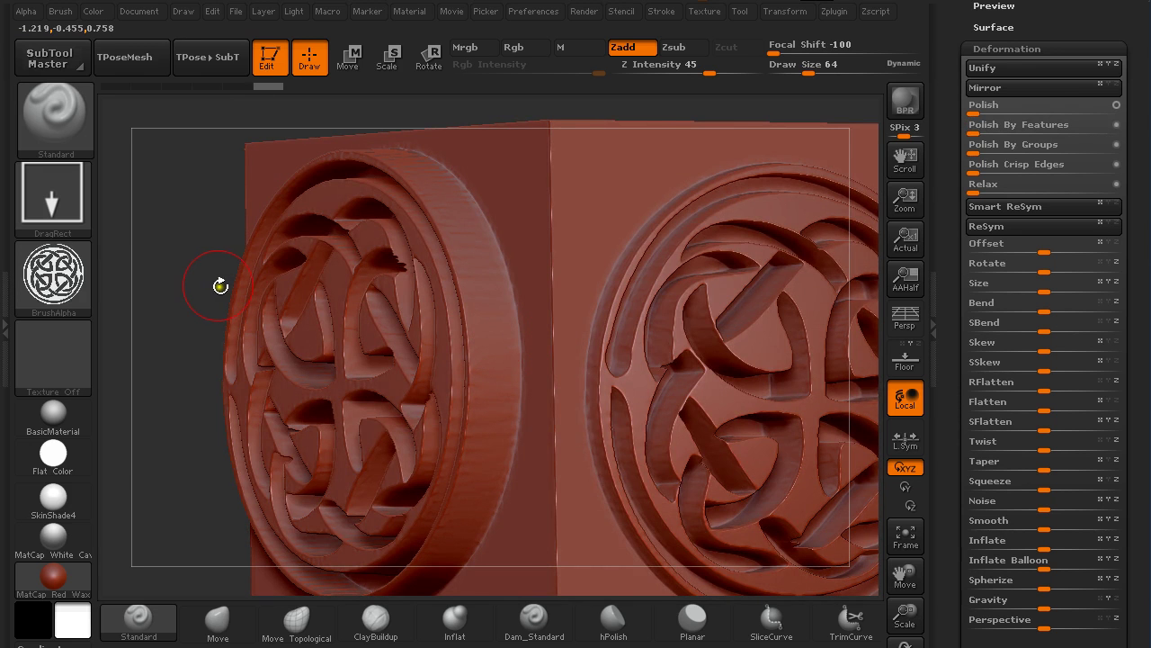
drag(189, 279, 265, 277)
Orbit to the cube's plain back face and try the HorseHead and DragonDesign2 alphas
drag(683, 349, 669, 287)
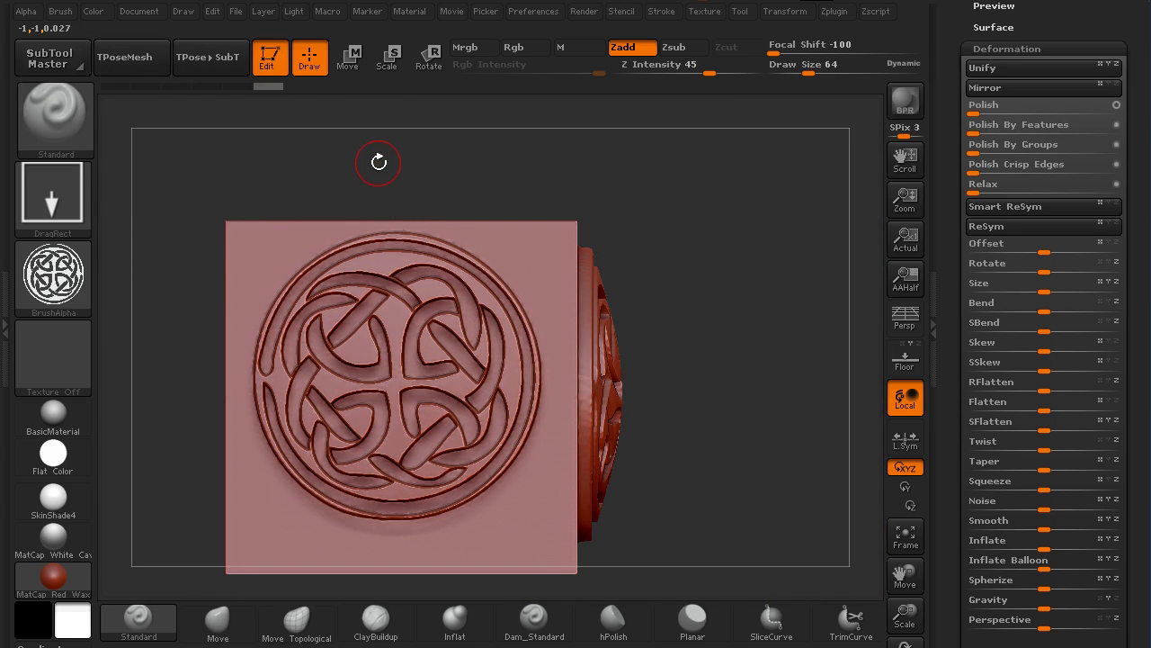
drag(306, 177, 790, 238)
click(53, 274)
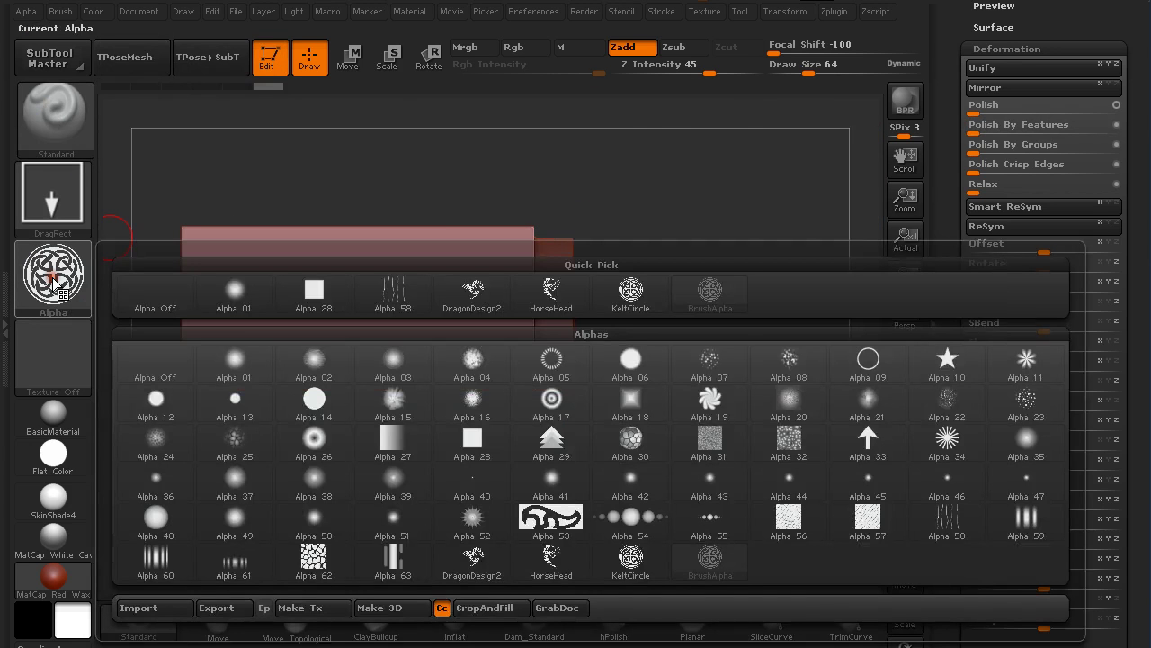
click(554, 290)
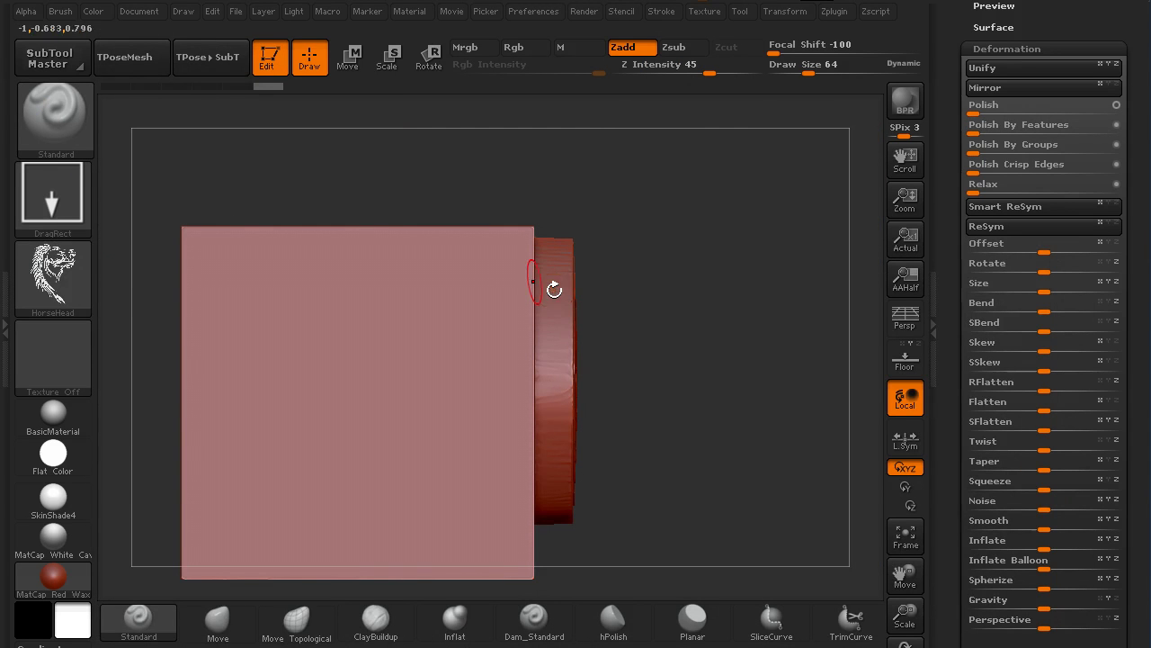
click(53, 274)
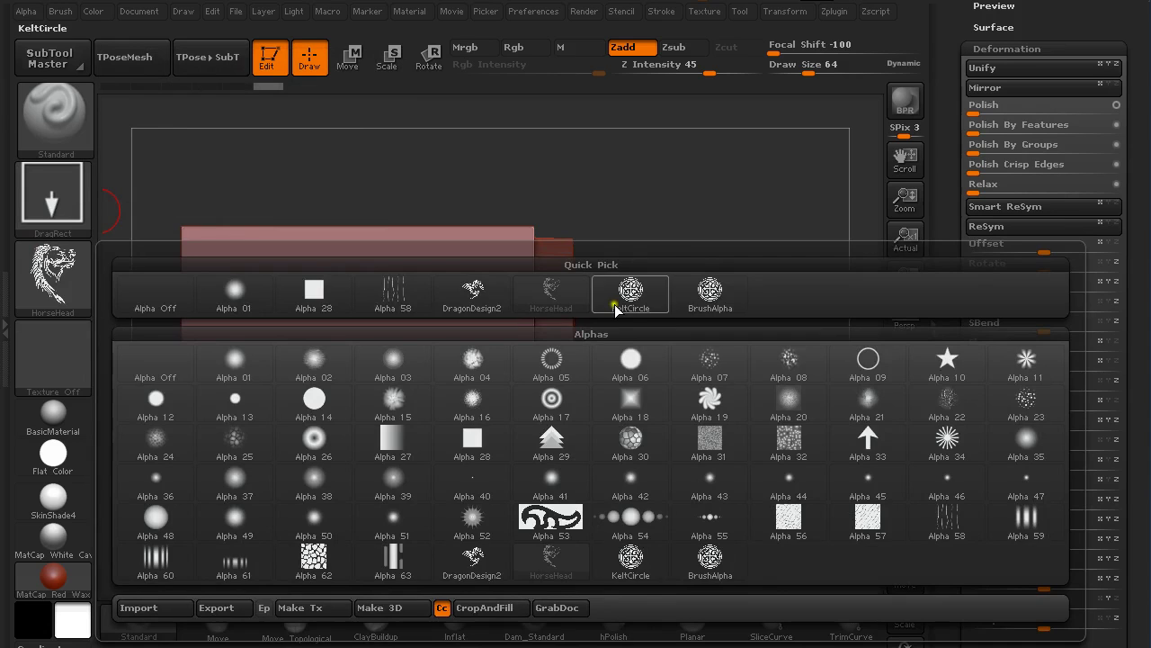
click(472, 289)
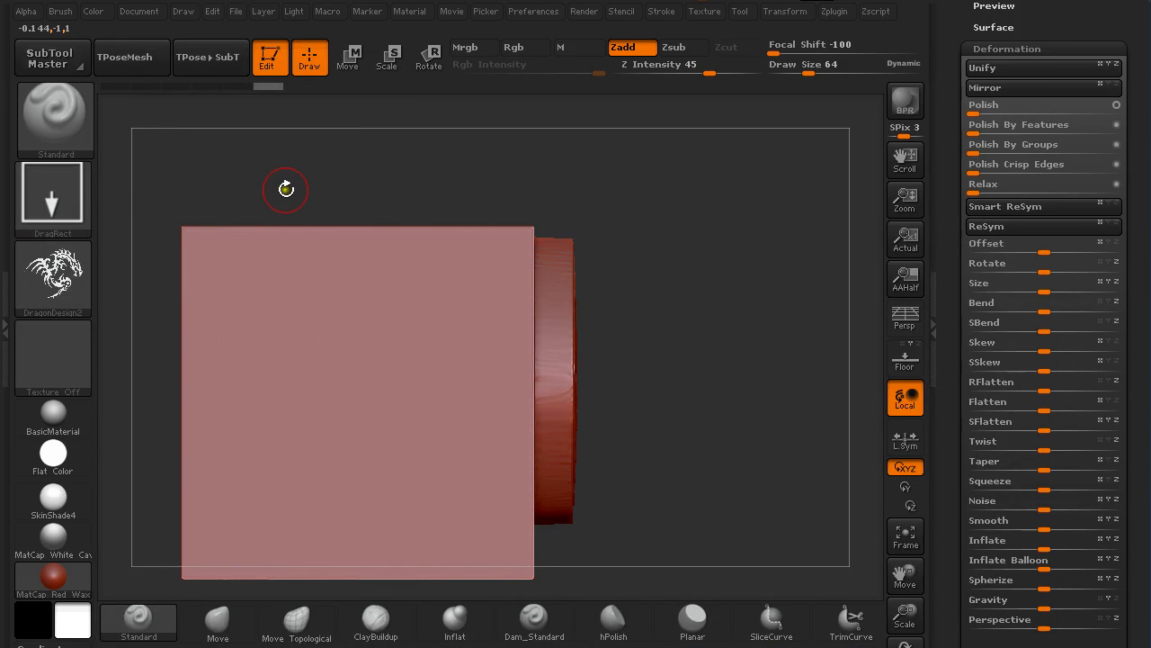
key(ctrl)
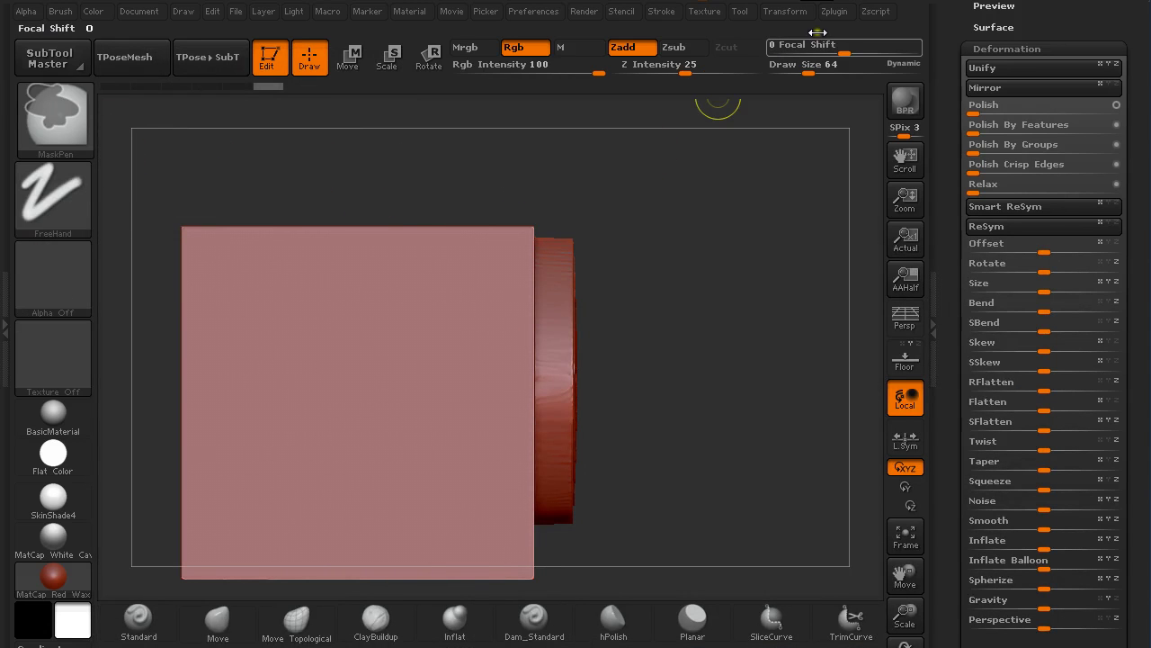
mouse_move(838, 55)
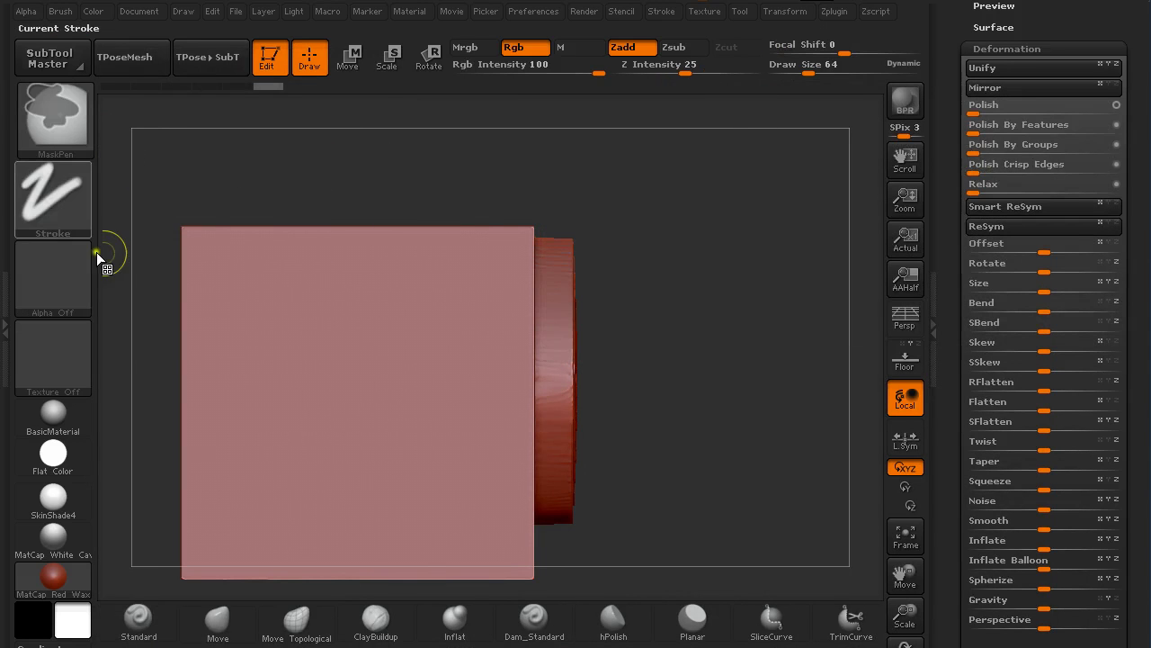
With the DragRect stroke and HorseHead alpha, stamp a horse head onto the plain face
click(50, 200)
click(234, 211)
click(54, 275)
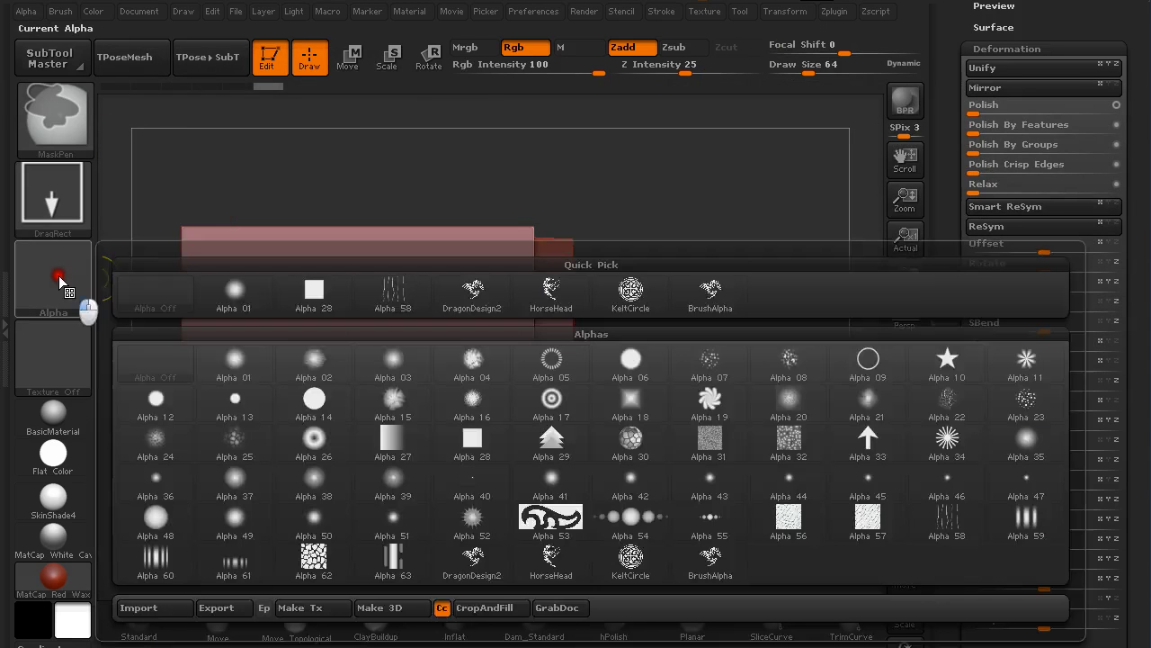
click(550, 290)
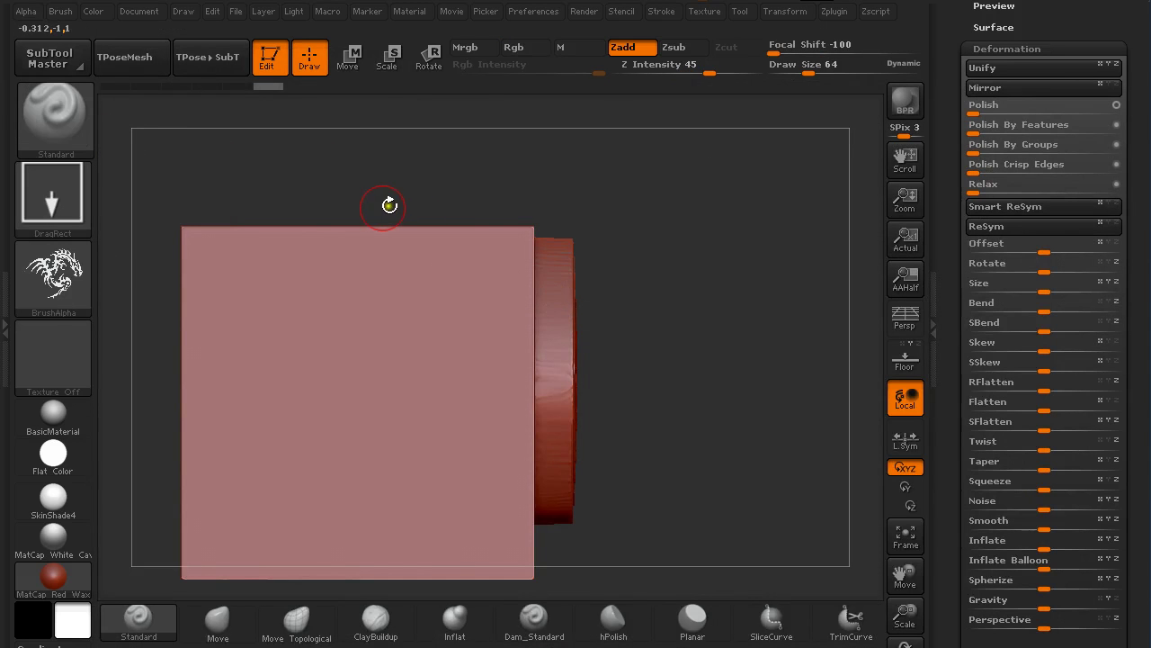
mouse_move(351, 385)
mouse_down()
mouse_move(376, 396)
mouse_move(404, 511)
mouse_move(511, 301)
mouse_move(503, 257)
mouse_move(524, 252)
mouse_up()
alt+drag(632, 307, 722, 259)
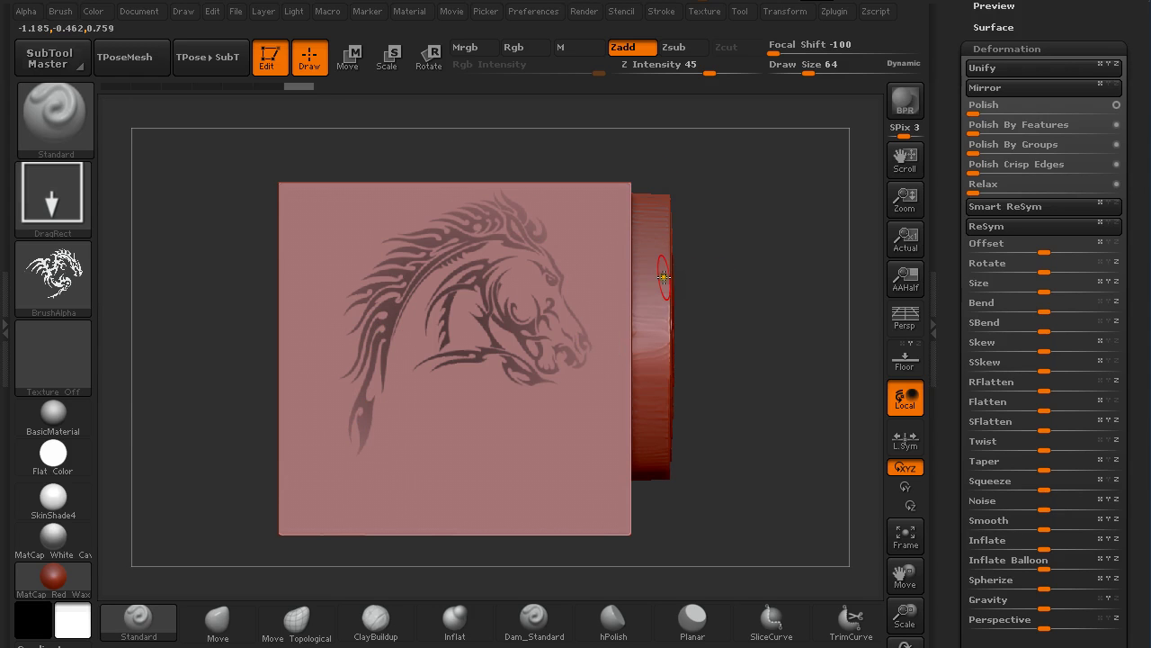
Undo the faint horse stroke, set Focal Shift to -100 and DragRect a horse-head mask onto the plane
key(ctrl+shift+z)
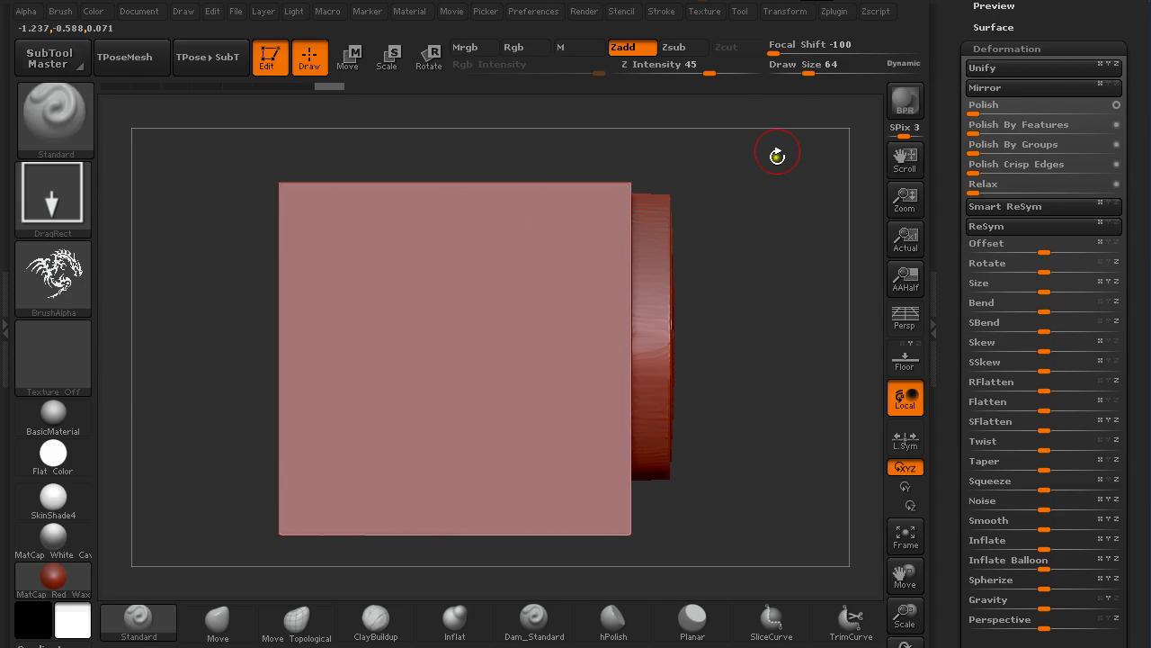
key(ctrl)
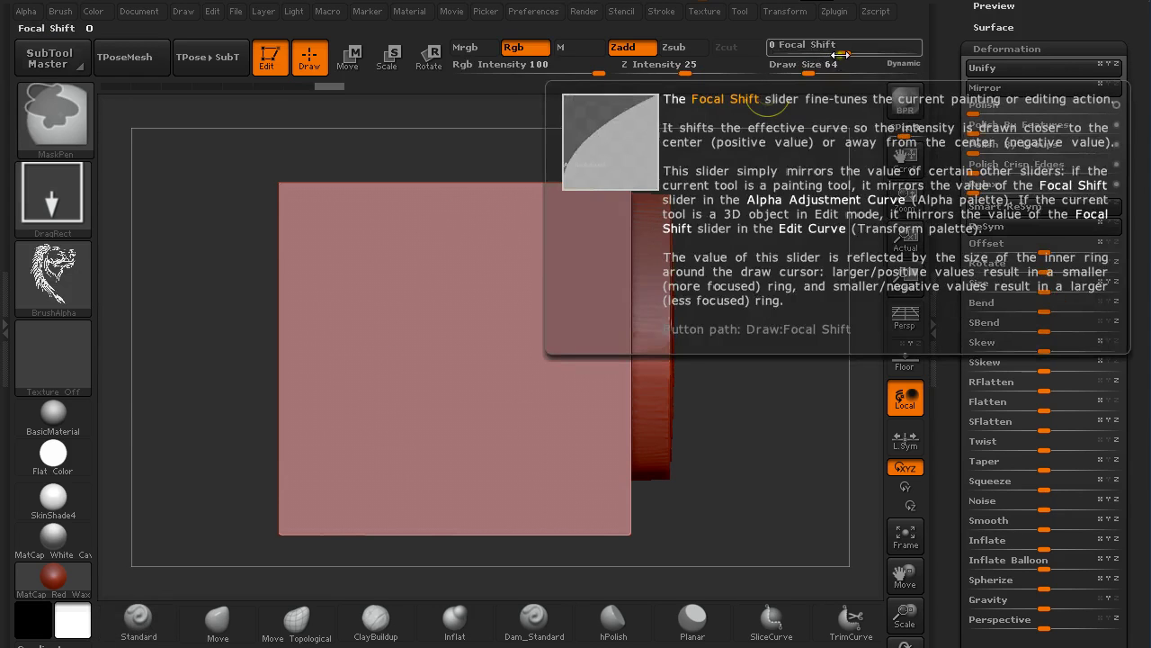
click(774, 51)
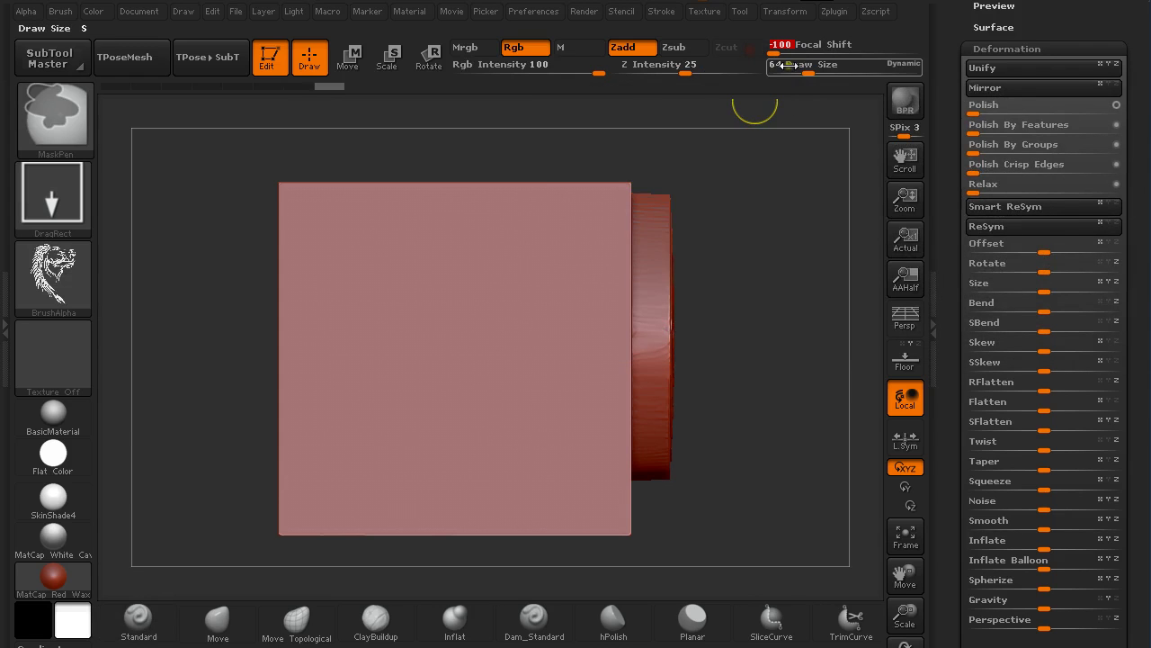
mouse_move(784, 60)
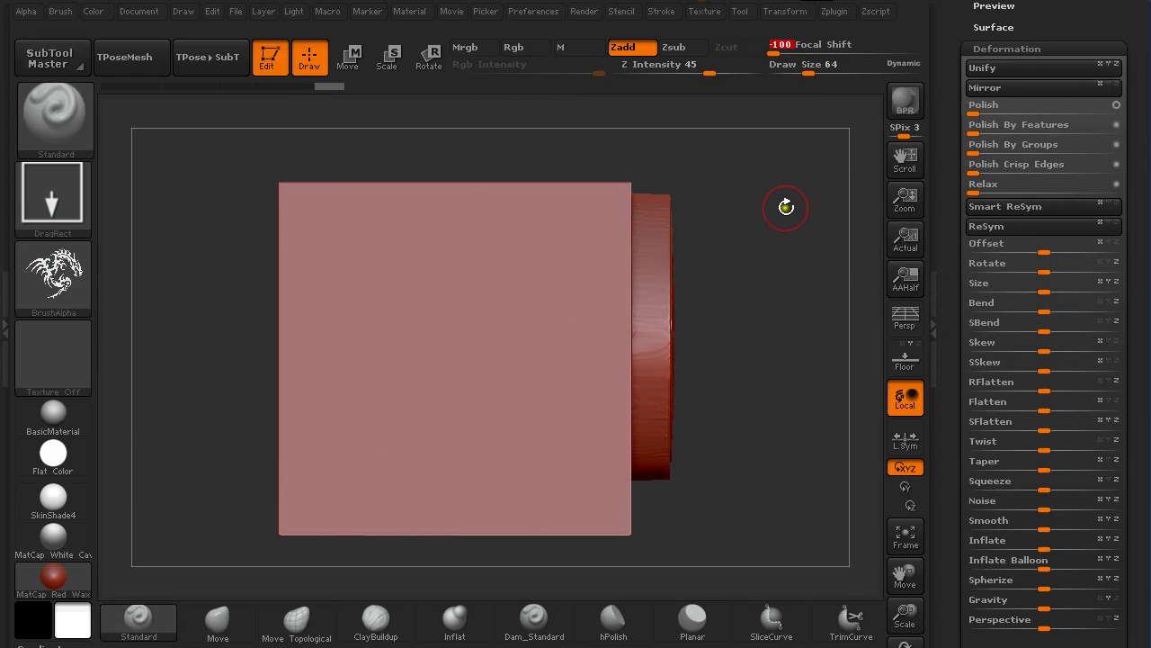
key(ctrl)
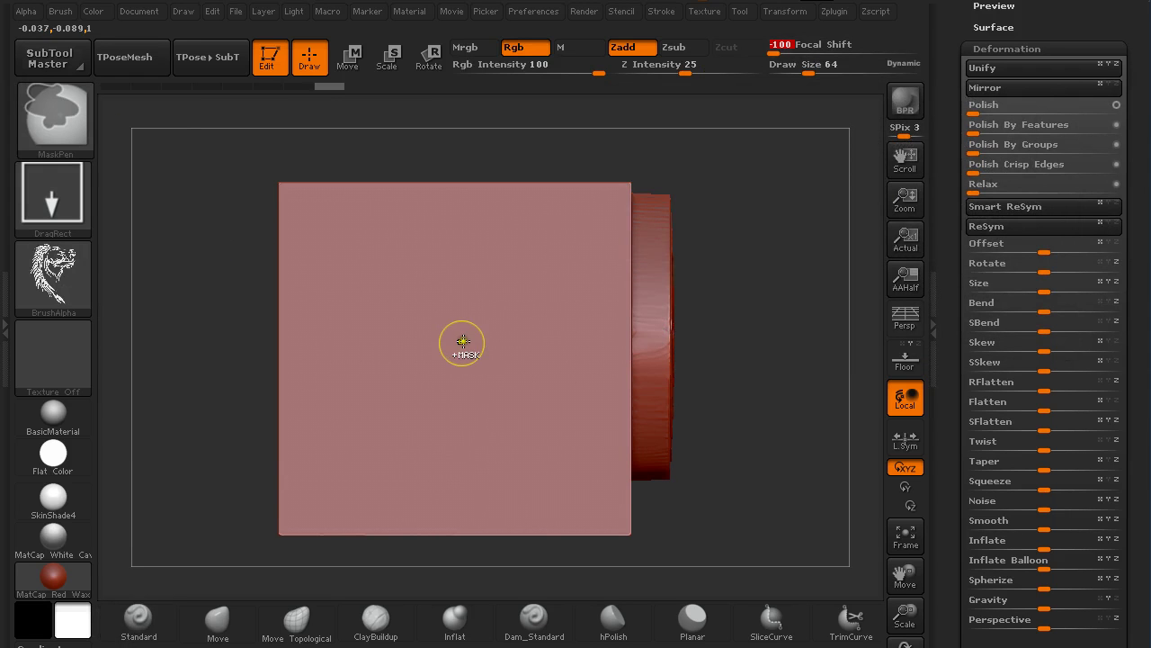
mouse_move(463, 341)
ctrl+mouse_down()
mouse_move(450, 347)
mouse_move(545, 480)
mouse_move(570, 483)
mouse_move(635, 228)
ctrl+mouse_up()
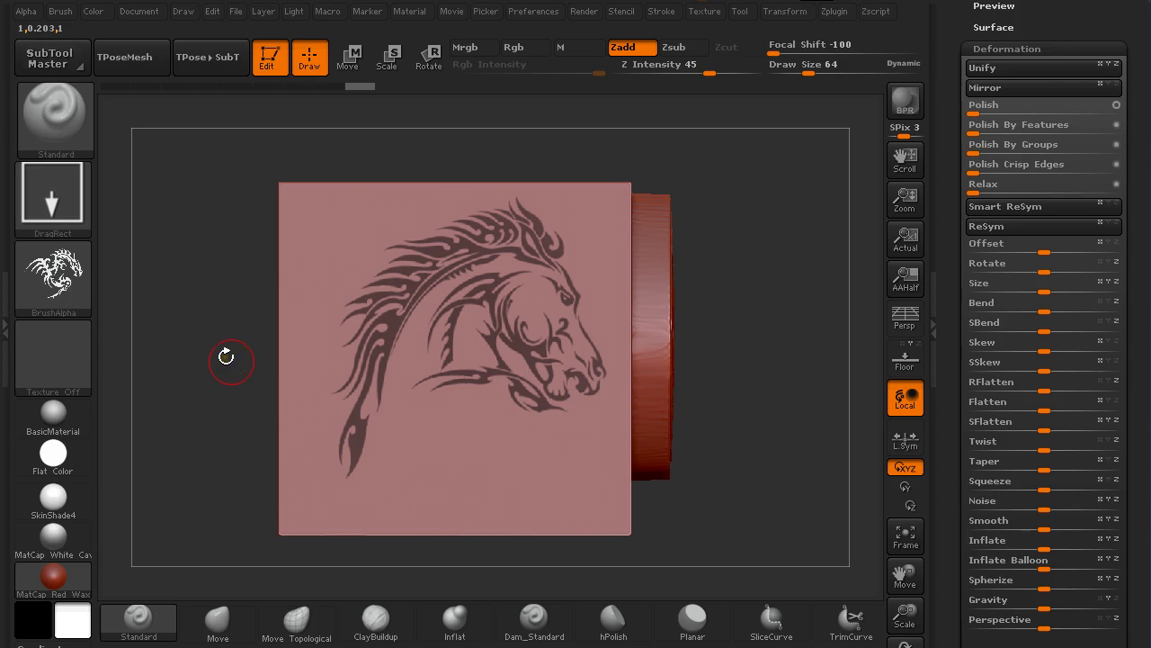
Rotate the model, restamp the horse-head mask on the plane and orbit to show face and side
drag(735, 318, 788, 315)
drag(636, 315, 674, 330)
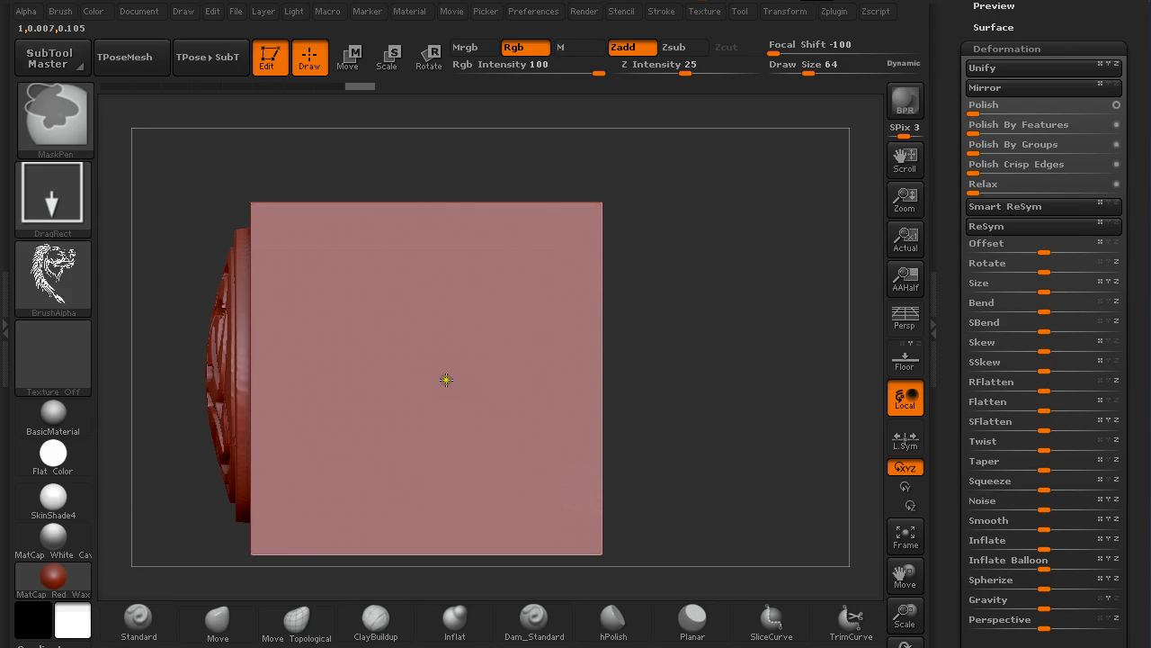
mouse_move(445, 377)
ctrl+mouse_down()
mouse_move(488, 471)
mouse_move(598, 385)
mouse_move(382, 239)
mouse_move(426, 226)
mouse_move(650, 315)
mouse_move(668, 465)
mouse_move(465, 512)
mouse_move(305, 354)
mouse_move(329, 285)
mouse_move(607, 226)
mouse_move(683, 265)
mouse_move(555, 249)
mouse_move(545, 259)
mouse_move(668, 304)
mouse_move(638, 324)
mouse_move(602, 285)
mouse_move(601, 260)
mouse_move(619, 244)
mouse_move(601, 224)
ctrl+mouse_up()
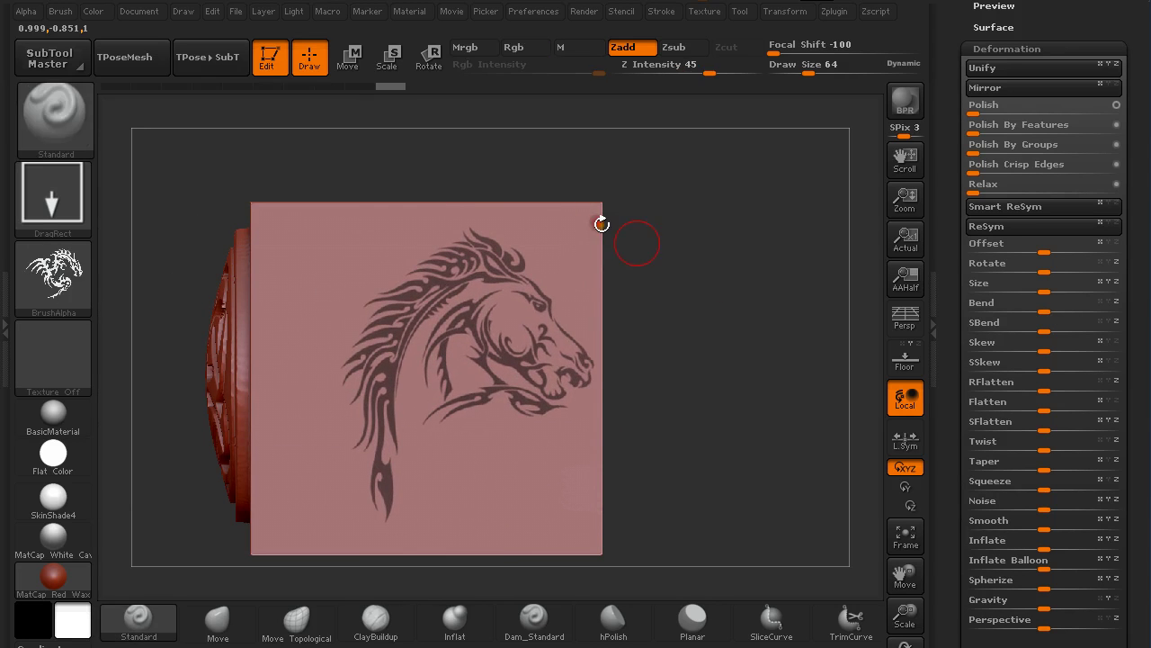
drag(710, 260, 471, 267)
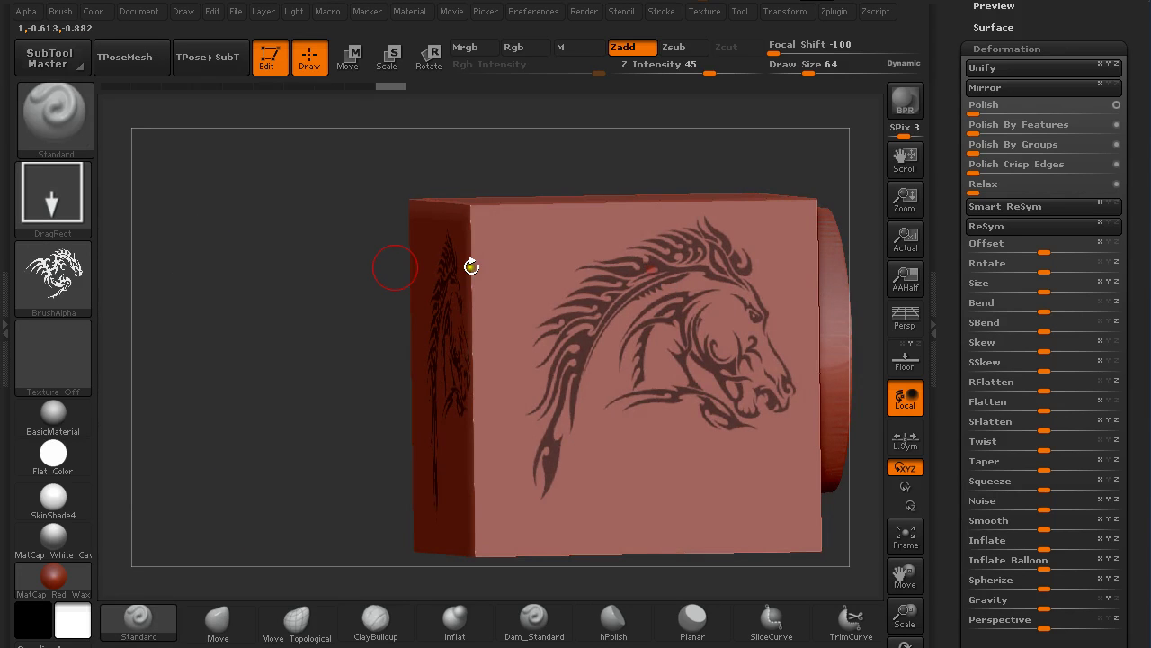
Emboss a large DragonDesign2 relief on the cube's face, then apply Polish By Features at 49
mouse_move(265, 257)
mouse_down()
mouse_move(249, 354)
mouse_move(257, 419)
mouse_up()
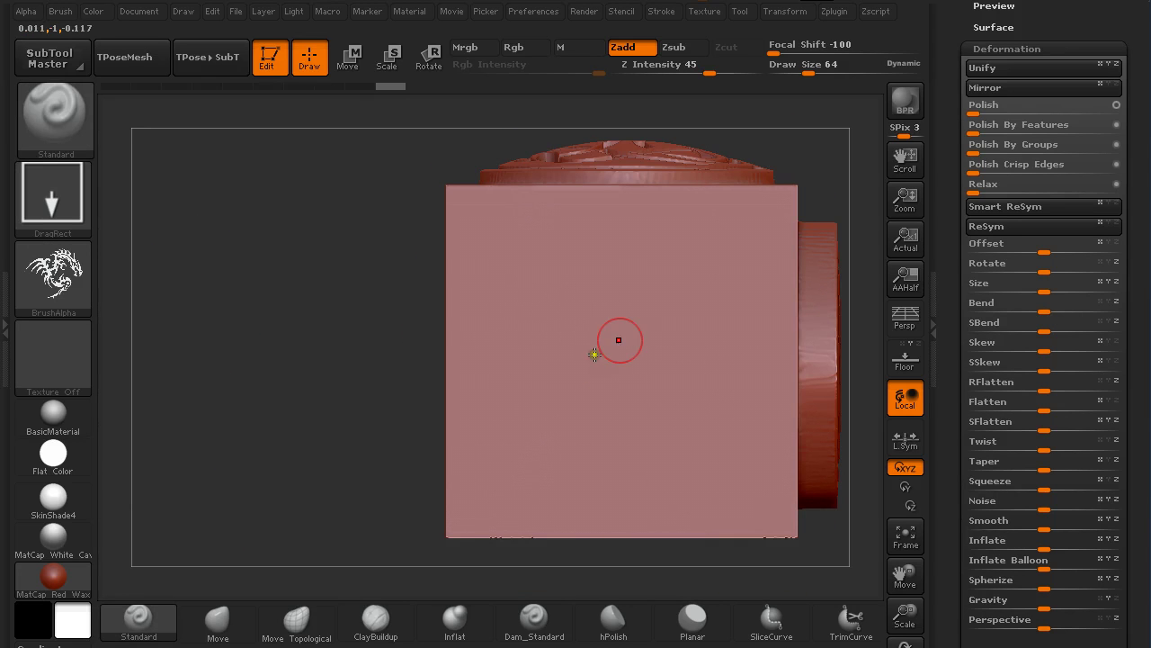
mouse_move(617, 367)
mouse_down()
mouse_move(650, 355)
mouse_move(737, 413)
mouse_move(768, 291)
mouse_move(620, 211)
mouse_move(625, 258)
mouse_move(632, 249)
mouse_move(592, 146)
mouse_move(593, 167)
mouse_move(531, 217)
mouse_move(617, 189)
mouse_move(612, 216)
mouse_move(686, 252)
mouse_move(654, 191)
mouse_move(696, 152)
mouse_move(707, 156)
mouse_move(688, 225)
mouse_move(699, 228)
mouse_move(774, 144)
mouse_up()
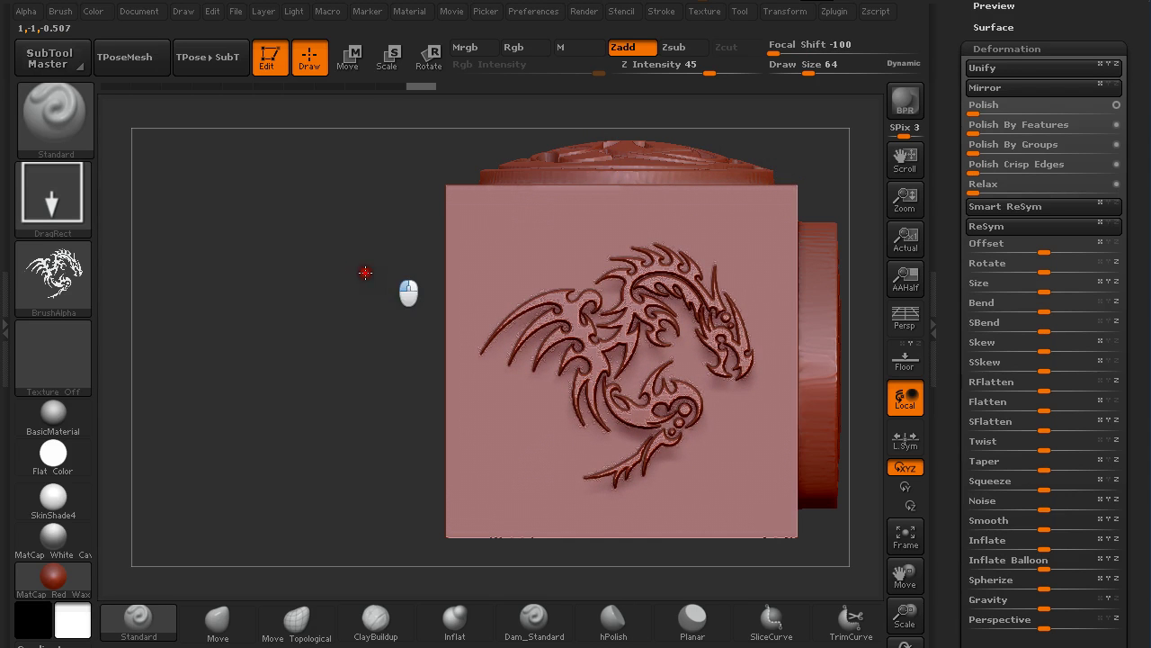
drag(367, 273, 313, 284)
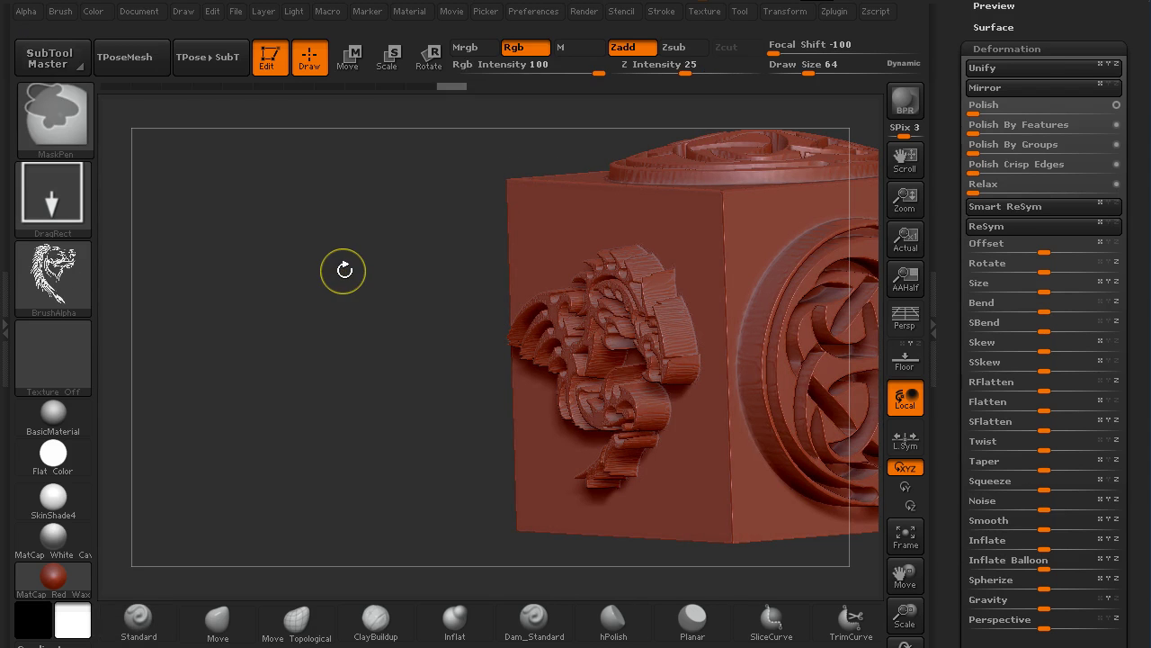
ctrl+drag(343, 271, 379, 309)
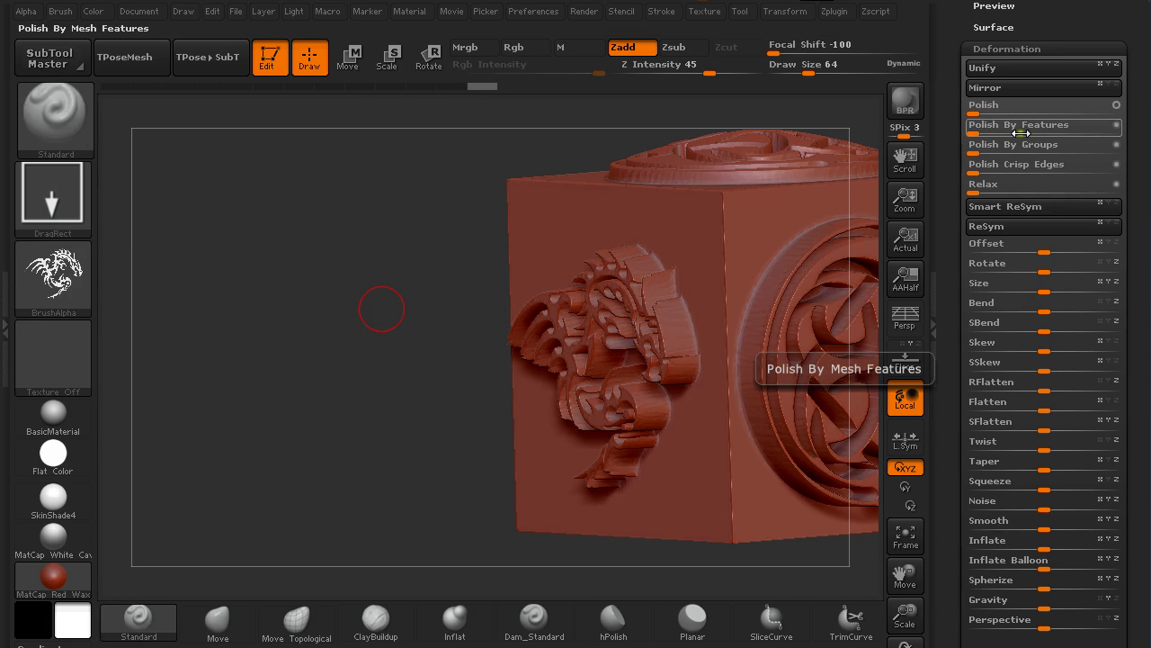
drag(1025, 132, 1043, 127)
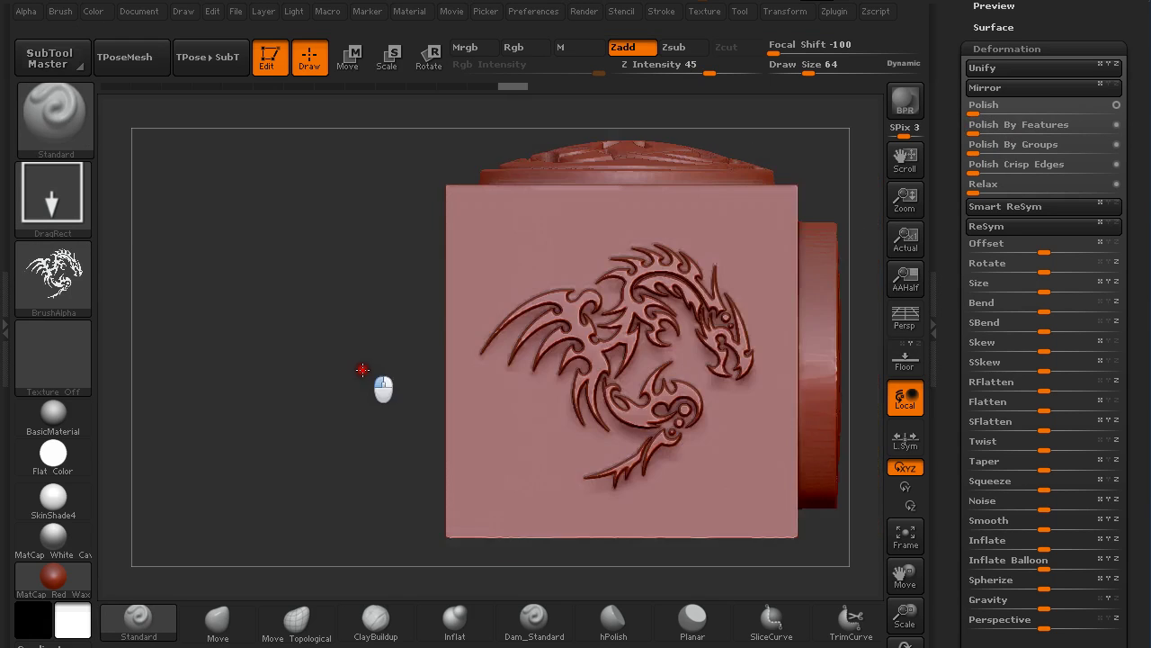
Enable ShadowBox from Tool > Geometry with its resolution raised to 176
alt+drag(321, 369, 234, 344)
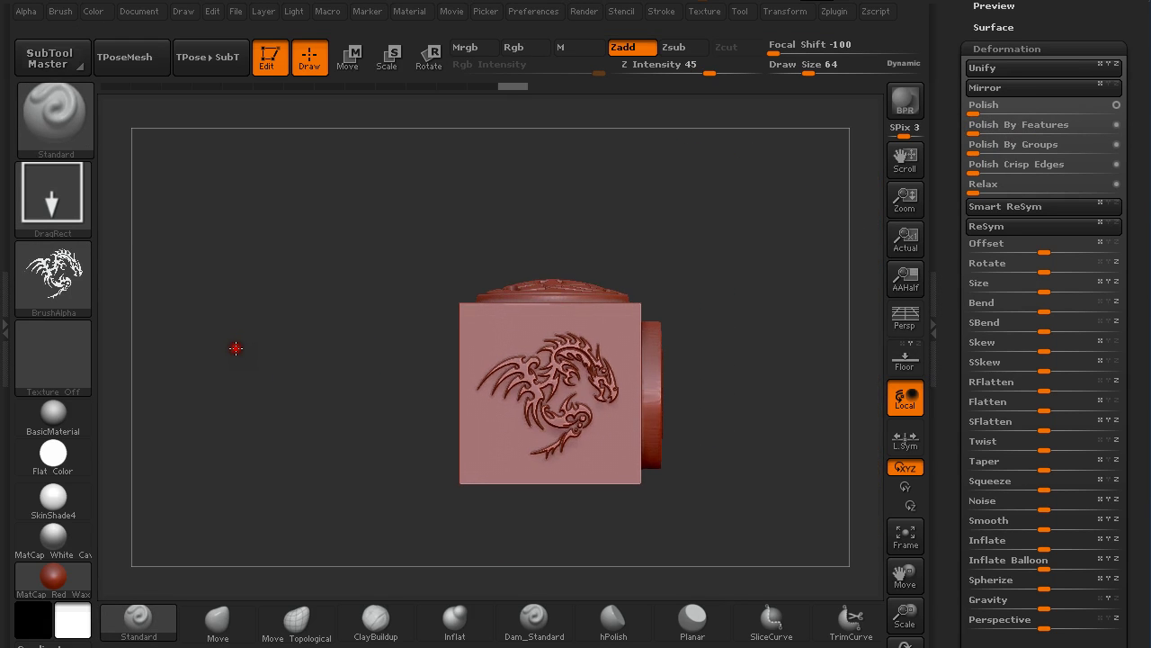
drag(644, 231, 693, 259)
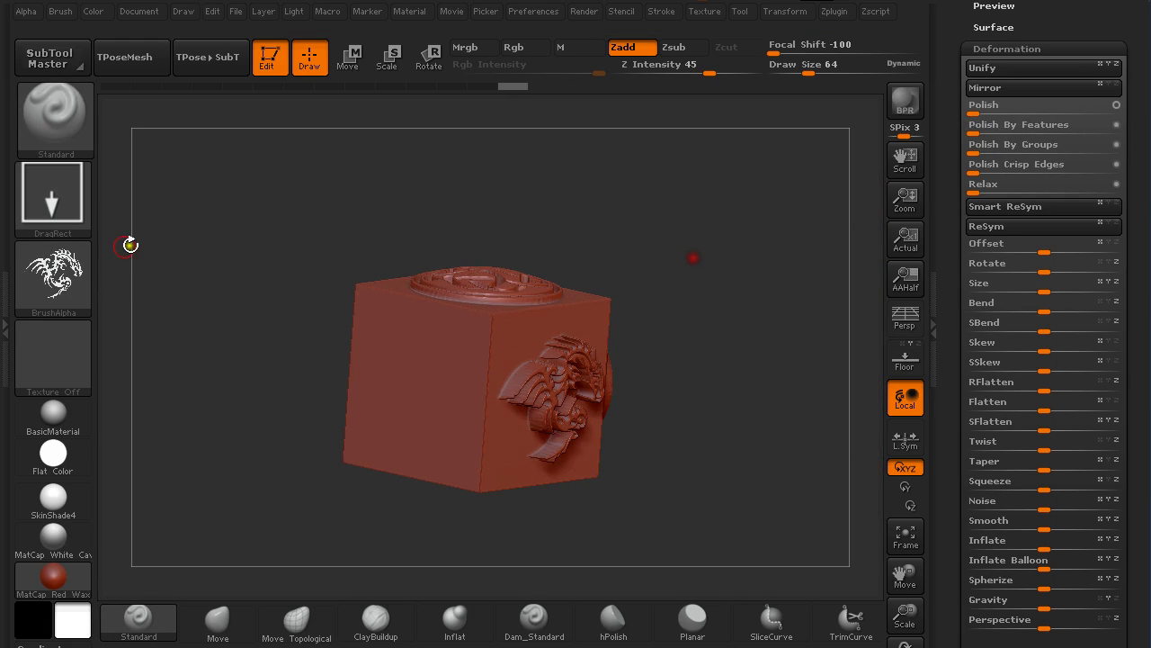
drag(1132, 136, 1137, 259)
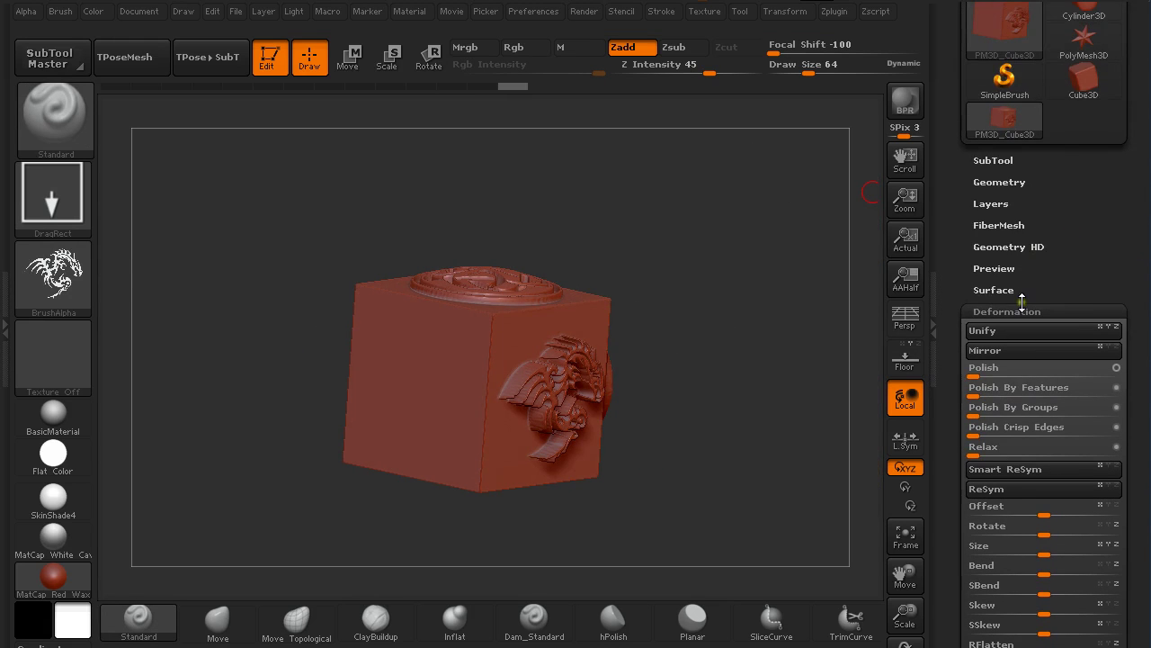
click(991, 182)
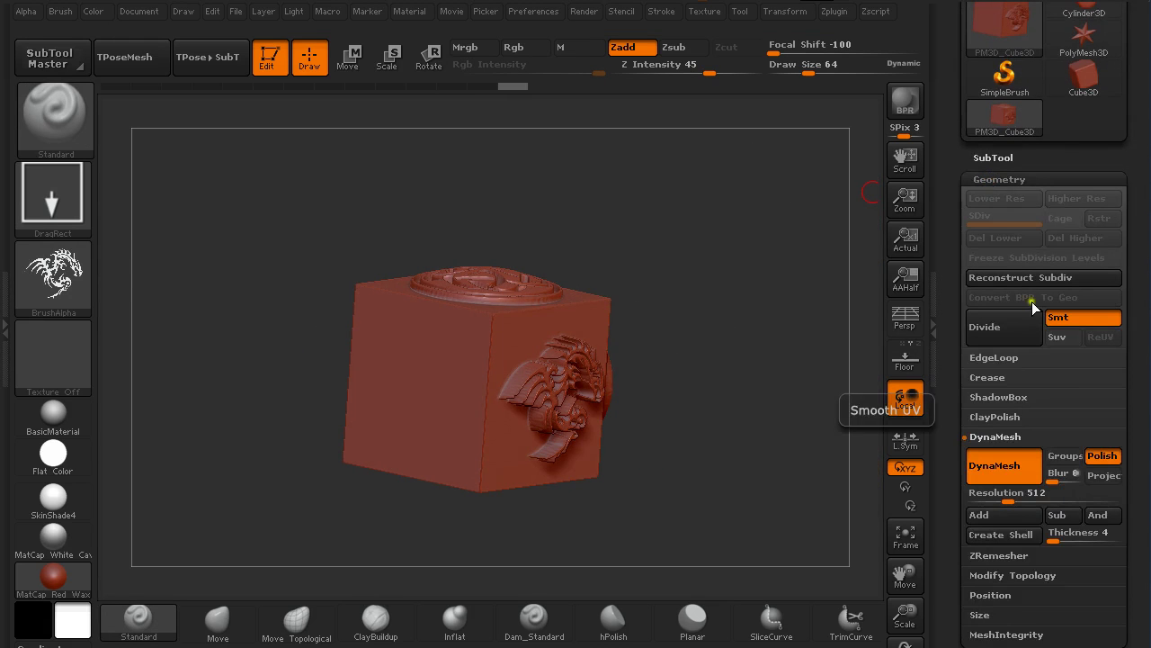
click(1003, 466)
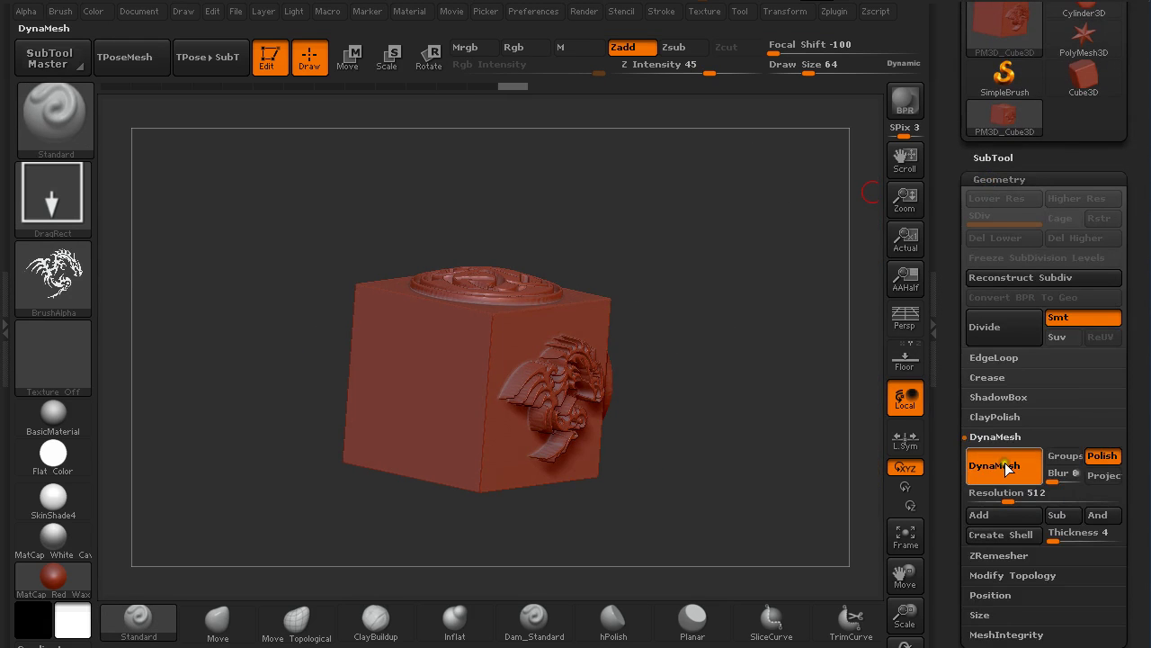
click(997, 397)
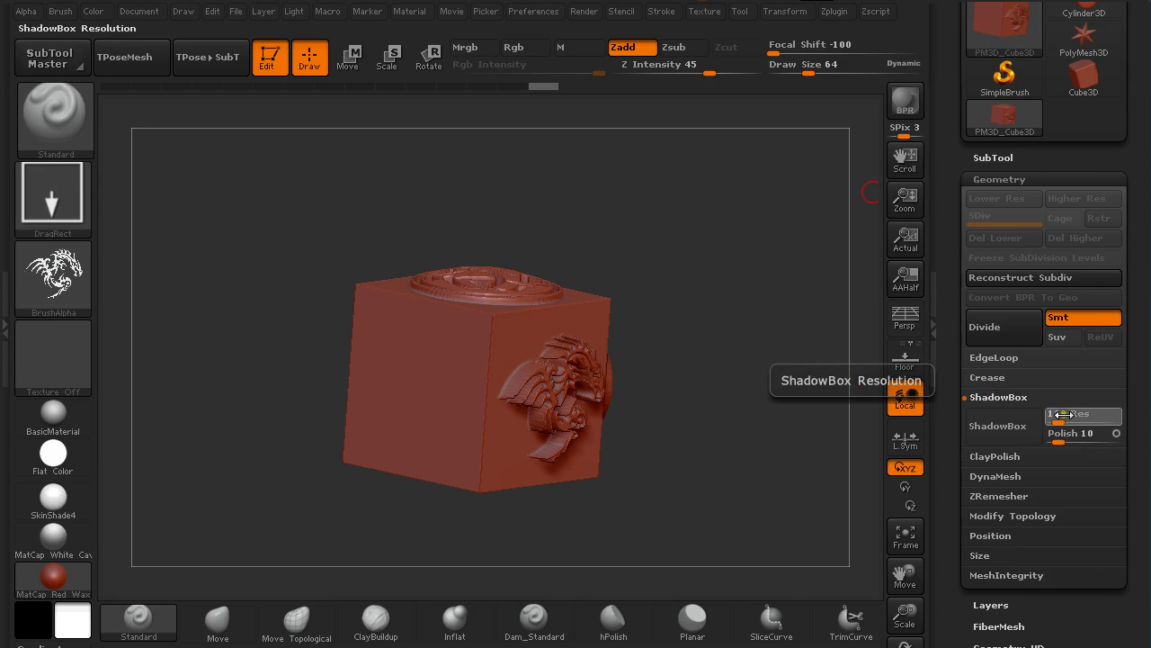
drag(1060, 415, 1071, 390)
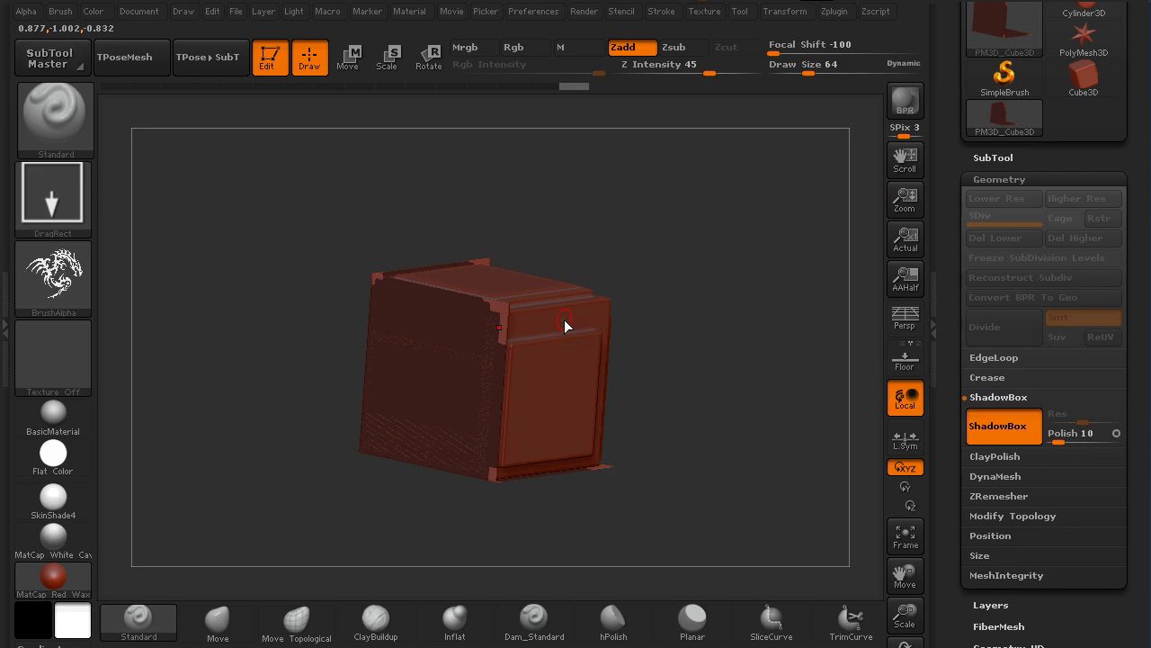
mouse_move(708, 310)
mouse_down()
mouse_move(689, 321)
mouse_move(611, 309)
mouse_move(620, 301)
mouse_up()
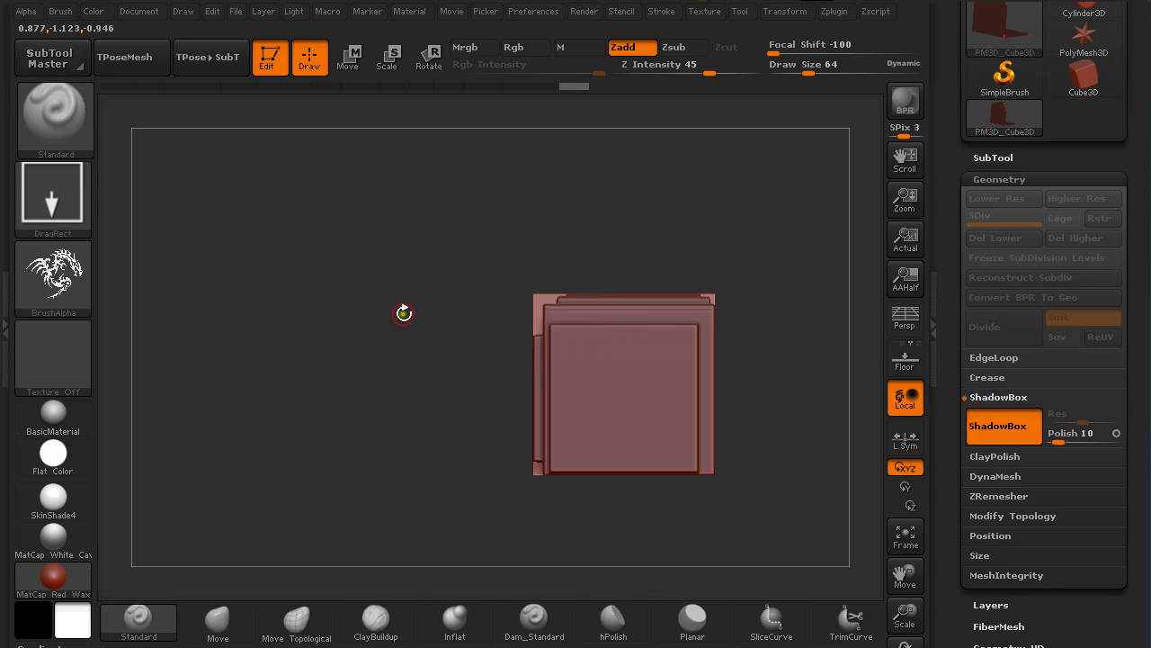
shift+drag(336, 260, 436, 372)
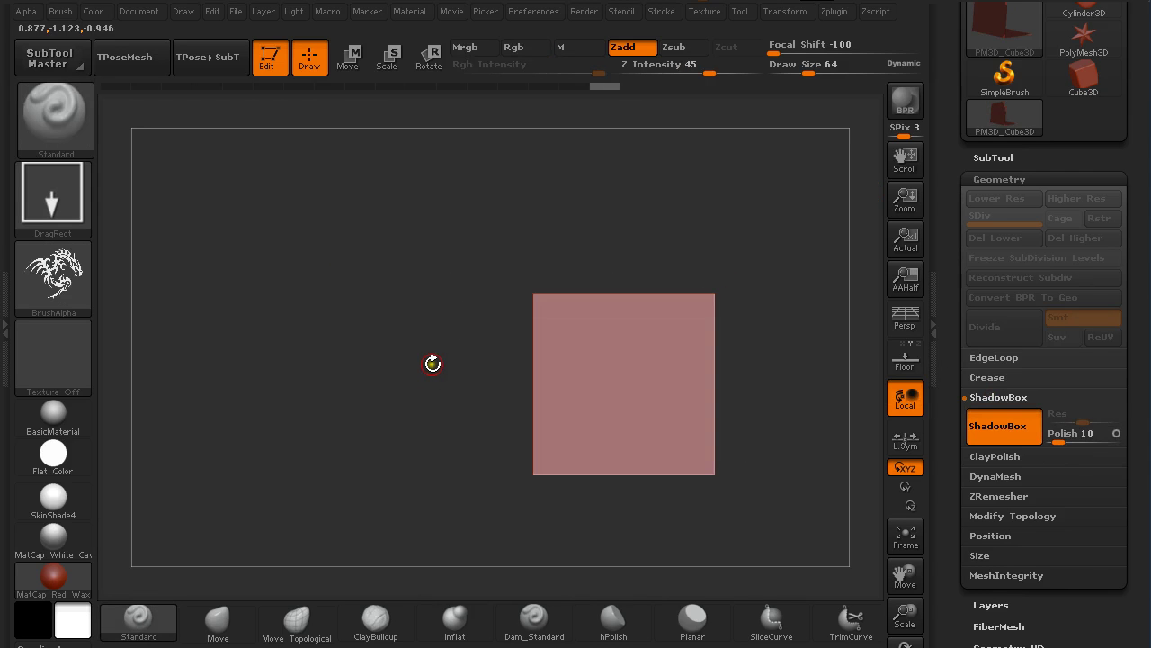
drag(633, 255, 714, 296)
mouse_move(695, 374)
mouse_down()
mouse_move(689, 488)
mouse_move(628, 286)
mouse_up()
mouse_move(404, 327)
alt+mouse_down()
mouse_move(308, 261)
mouse_move(360, 342)
alt+mouse_up()
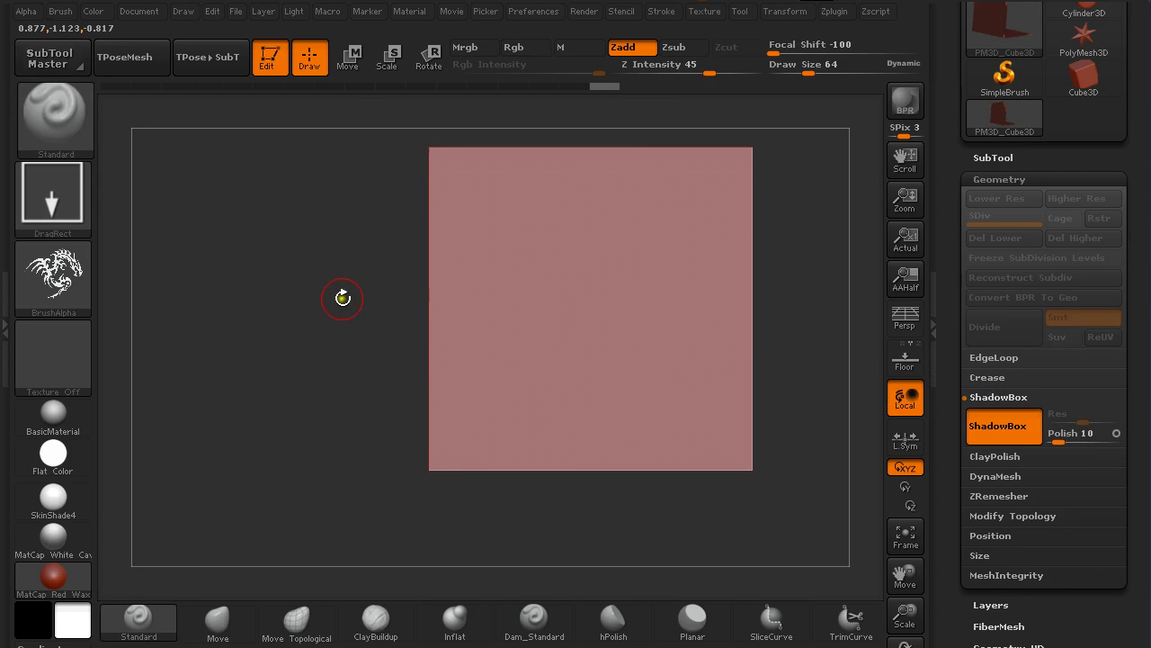
key(ctrl)
ctrl+drag(591, 289, 737, 185)
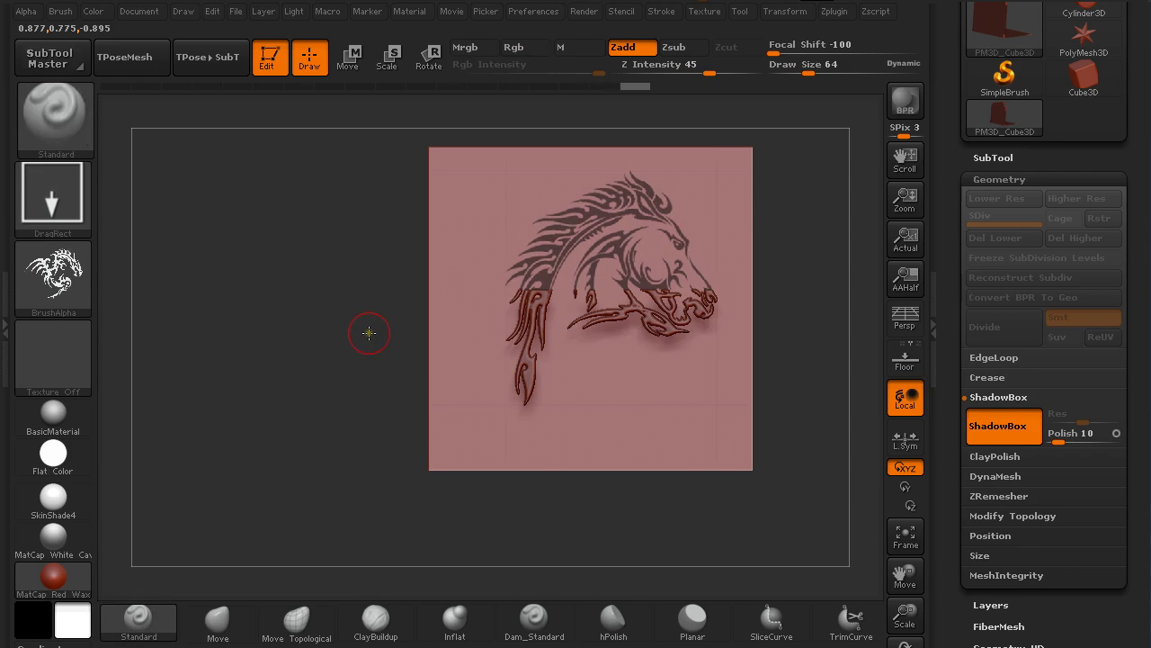
drag(270, 330, 303, 283)
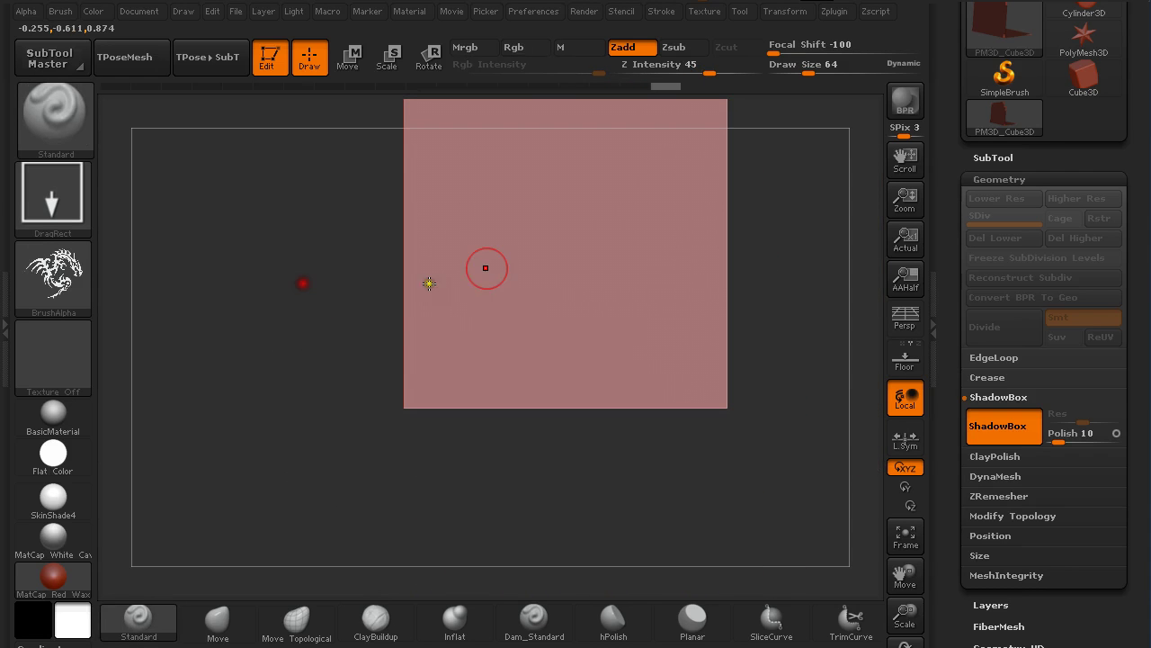
mouse_move(552, 221)
ctrl+mouse_down()
mouse_move(599, 321)
mouse_move(663, 293)
mouse_move(725, 97)
mouse_move(712, 70)
ctrl+mouse_up()
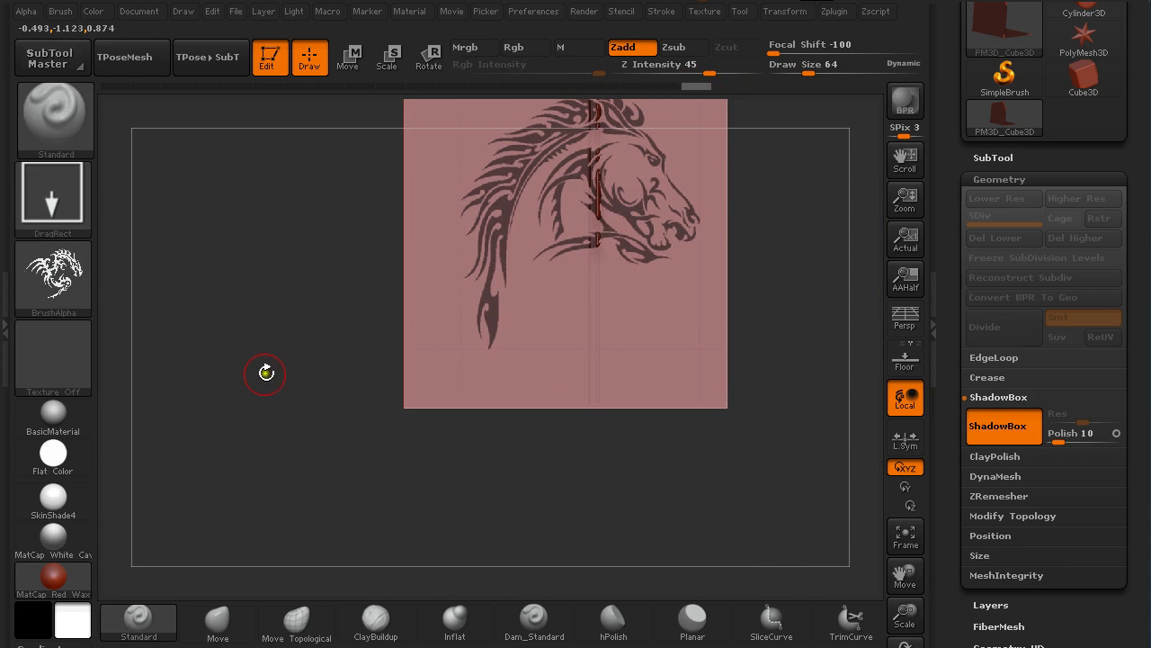
key(ctrl+z)
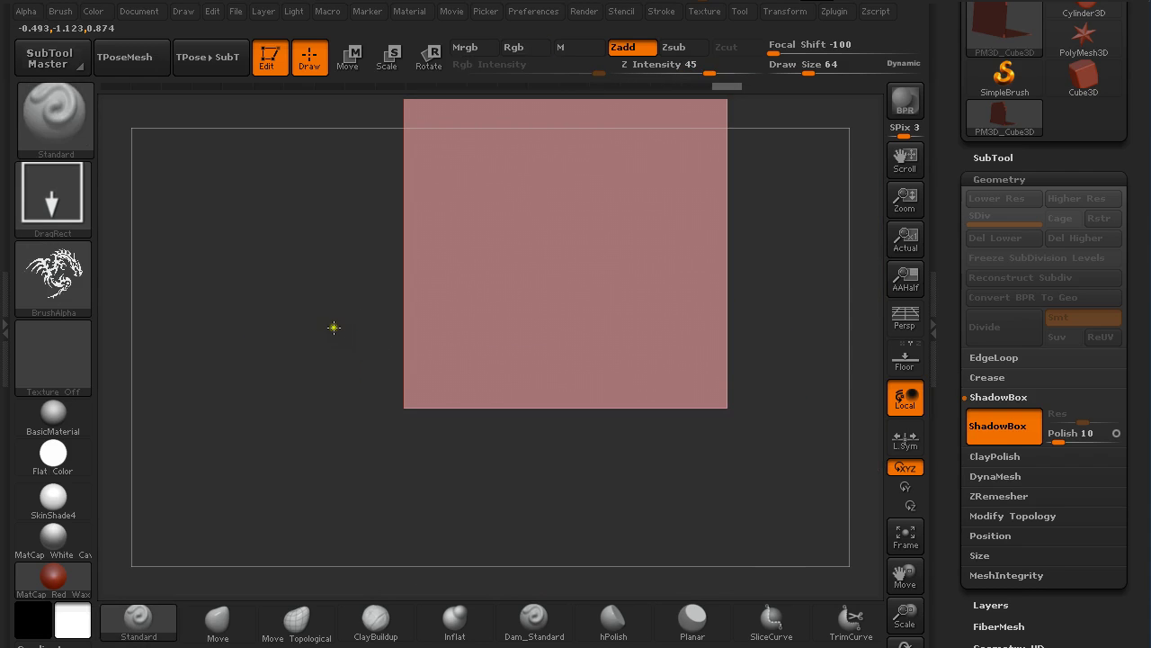
Ctrl-DragRect the horse-head alpha onto the ShadowBox front panel to raise a horse relief
alt+drag(333, 327, 303, 431)
mouse_move(524, 334)
ctrl+mouse_down()
mouse_move(576, 425)
mouse_move(673, 354)
mouse_move(689, 195)
ctrl+mouse_up()
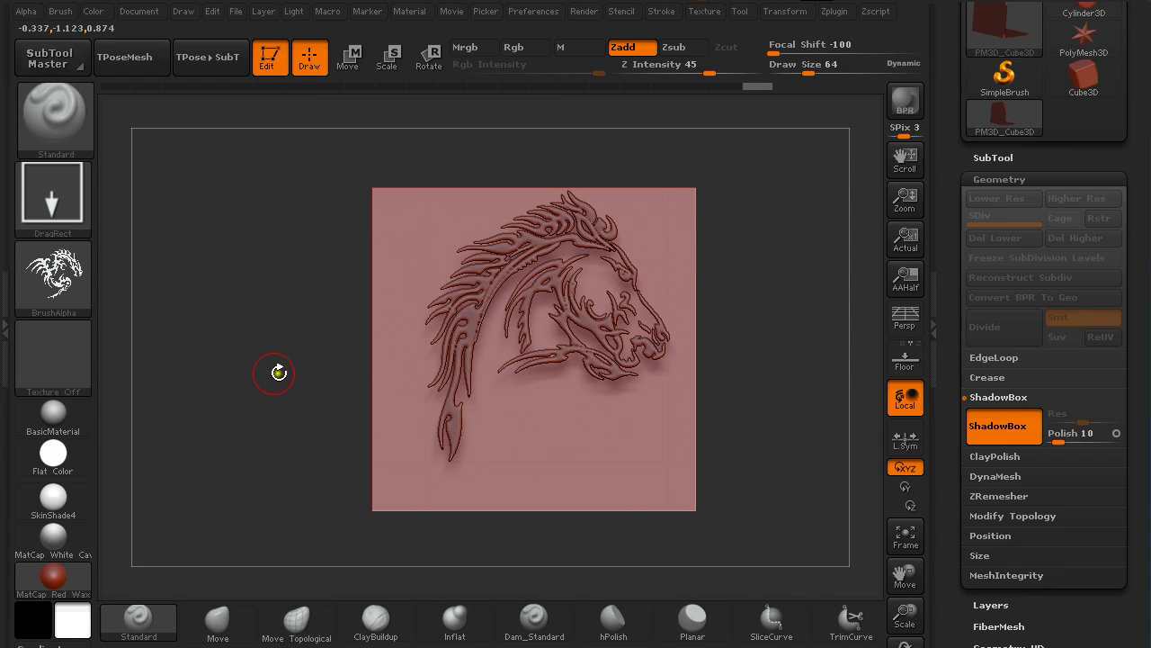
mouse_move(240, 409)
mouse_down()
mouse_move(251, 344)
mouse_move(321, 378)
mouse_move(243, 389)
mouse_up()
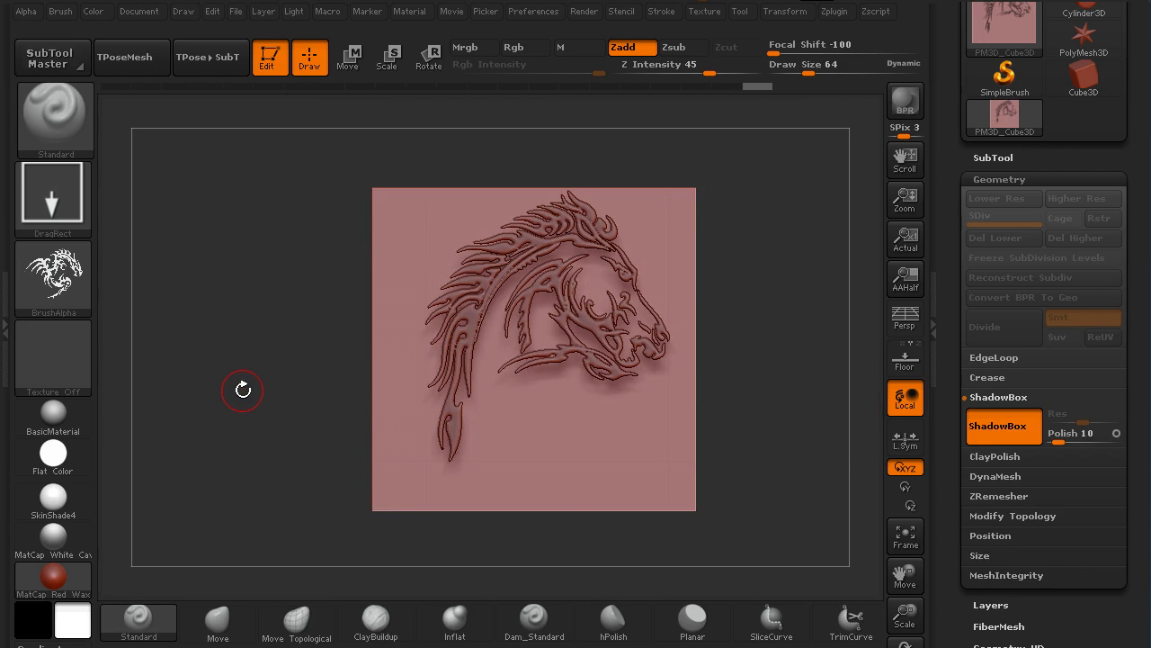
drag(754, 332, 812, 337)
mouse_move(345, 316)
alt+mouse_down()
mouse_move(252, 296)
mouse_move(326, 373)
mouse_move(327, 396)
mouse_move(303, 238)
alt+mouse_up()
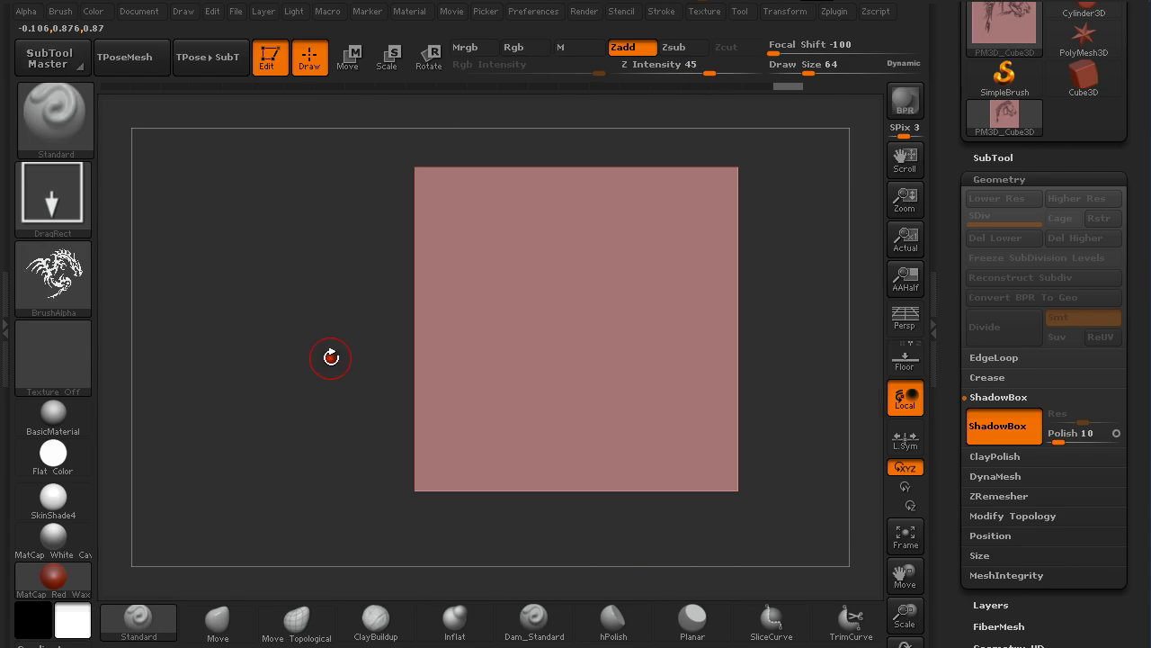
Stamp the horse-head mask onto the ShadowBox face
drag(330, 354, 251, 345)
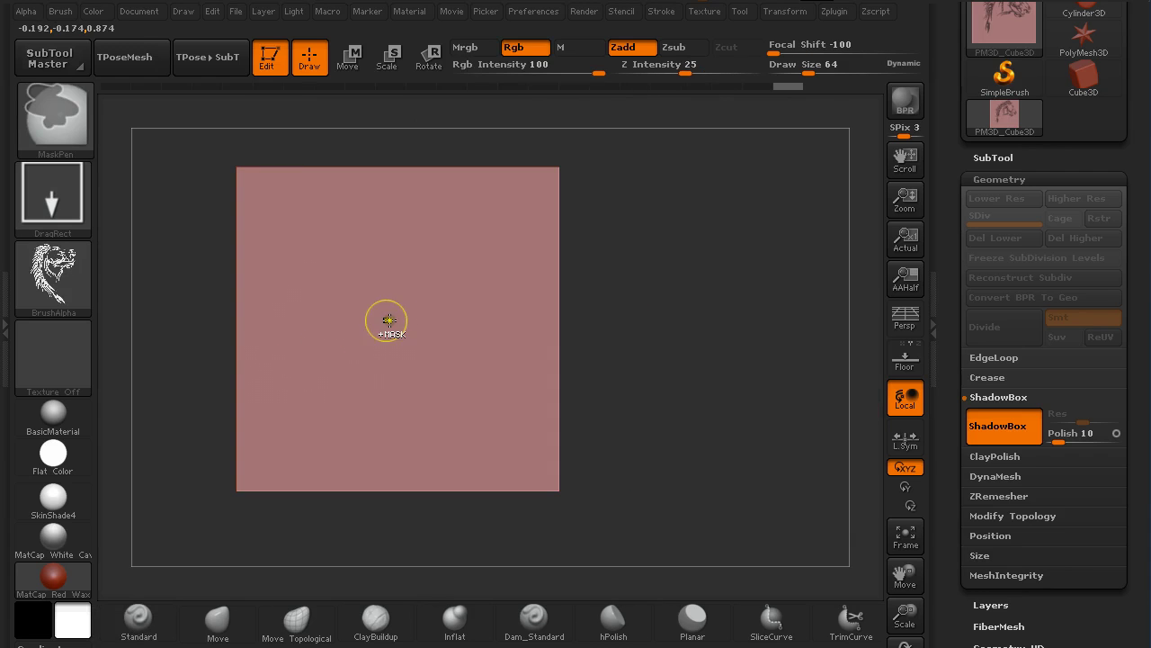
mouse_move(386, 321)
ctrl+mouse_down()
mouse_move(442, 399)
mouse_move(558, 232)
mouse_move(527, 192)
ctrl+mouse_up()
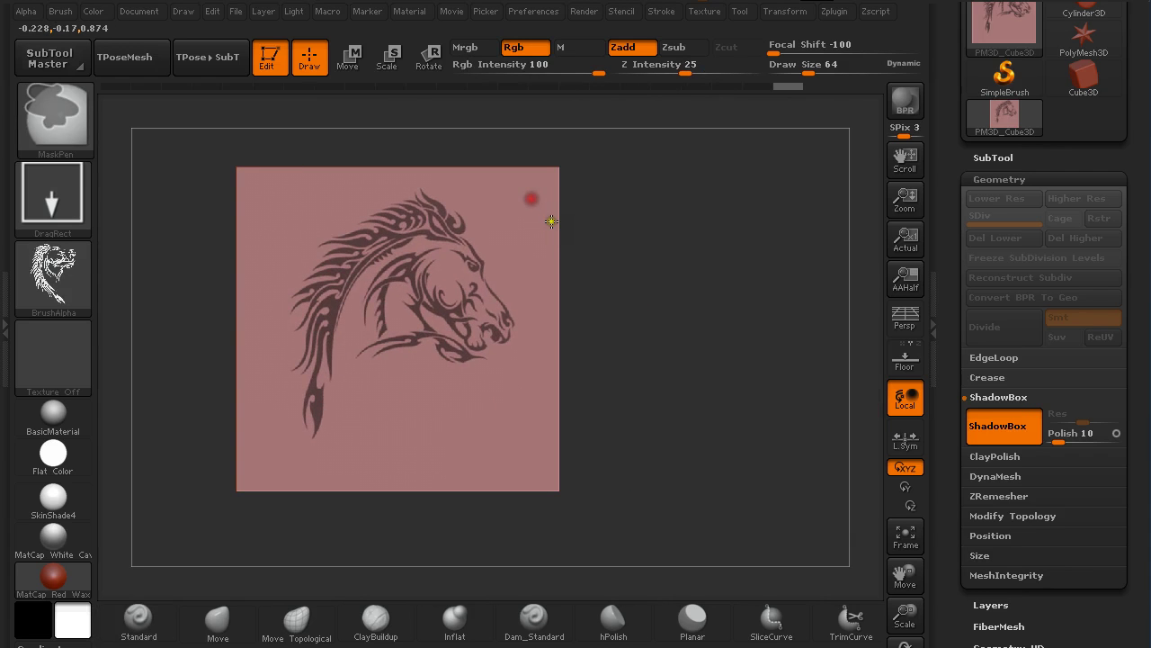
mouse_move(663, 270)
mouse_down()
mouse_move(696, 291)
mouse_move(761, 291)
mouse_up()
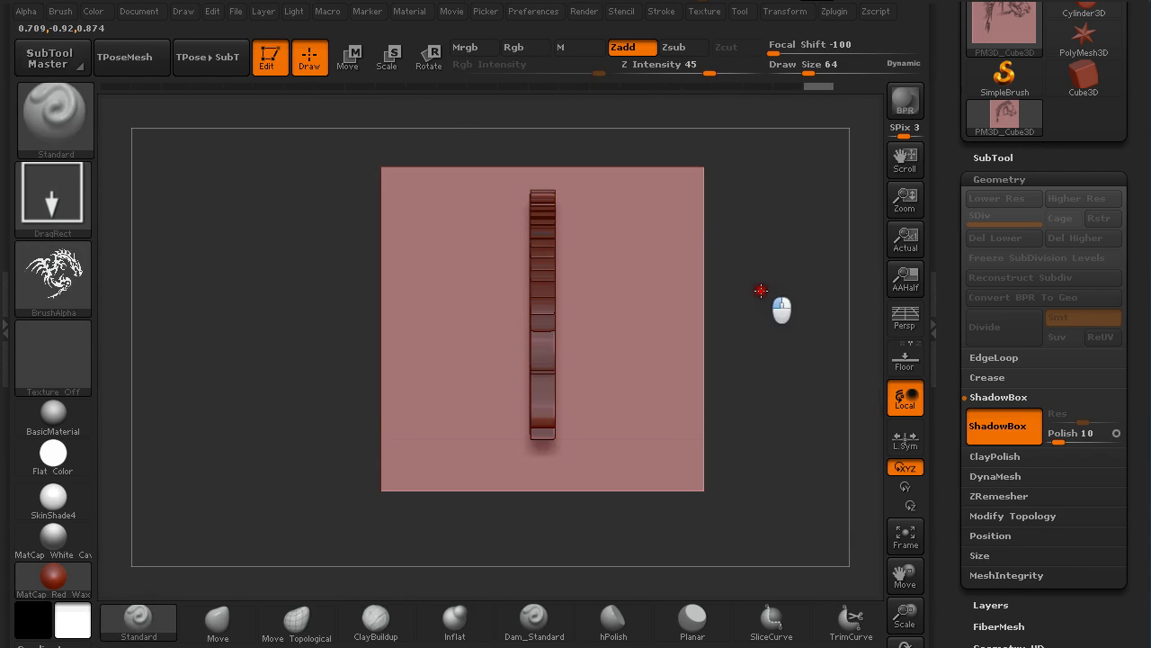
Switch to MaskRect and mask rectangles over the side projections to clear the extra strip
ctrl+click(59, 119)
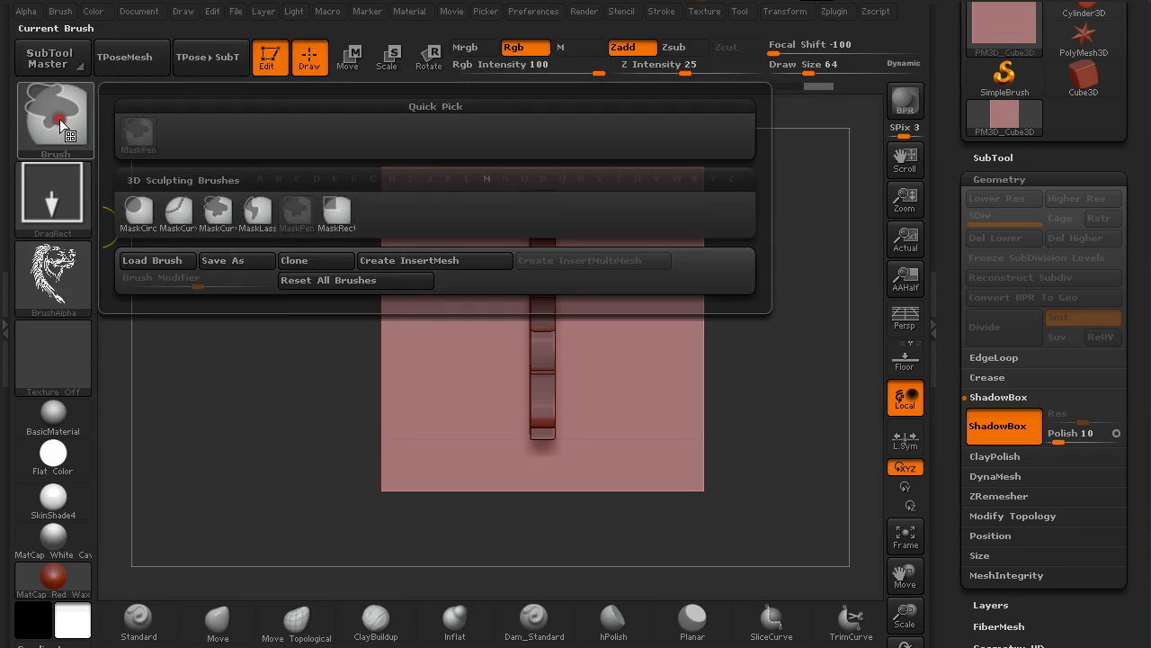
click(335, 213)
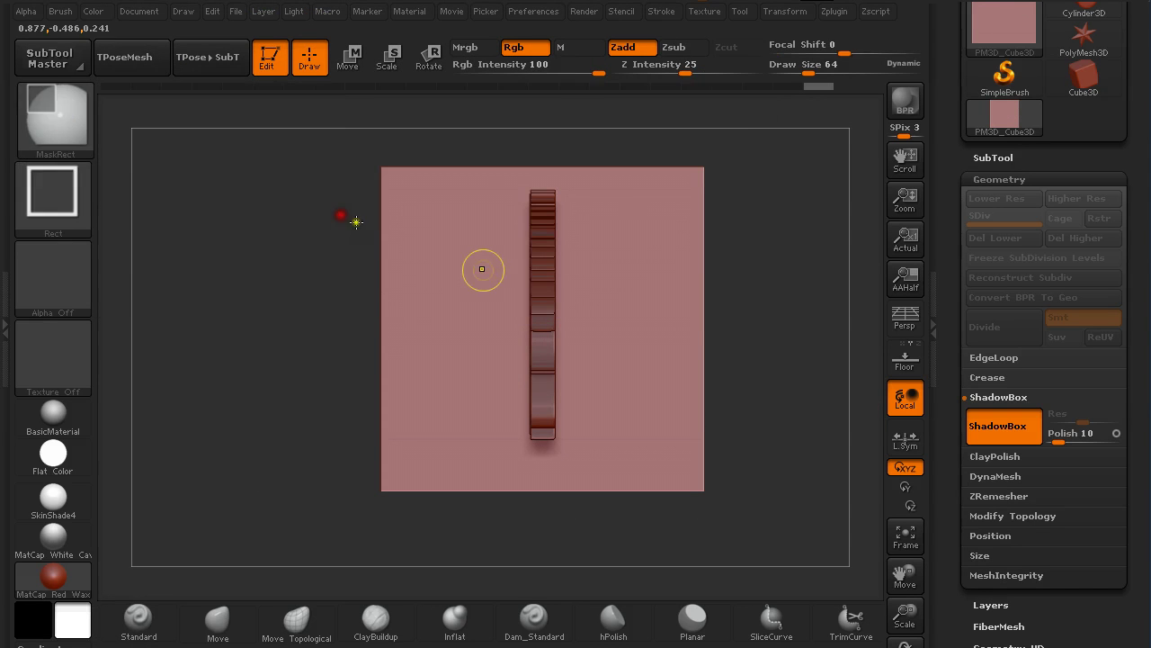
ctrl+drag(508, 190, 610, 459)
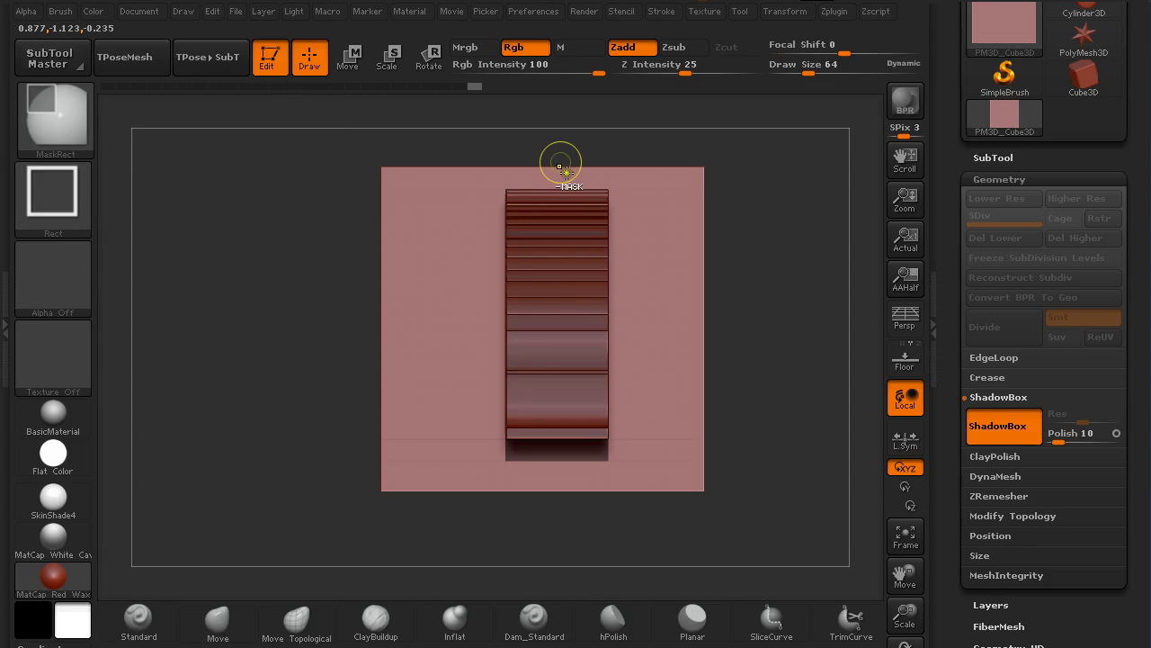
ctrl+drag(541, 157, 670, 505)
drag(767, 380, 687, 378)
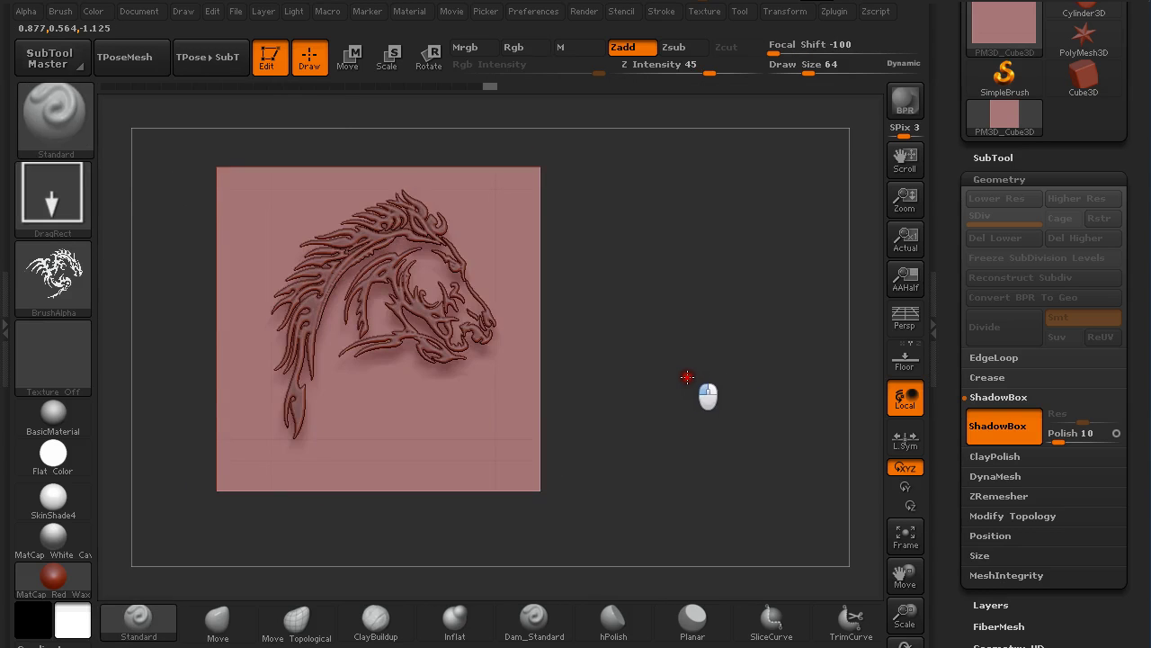
Turn ShadowBox off to keep the horse-head mesh, then open the SubTool Append mesh picker
click(992, 434)
drag(707, 329, 650, 288)
click(979, 158)
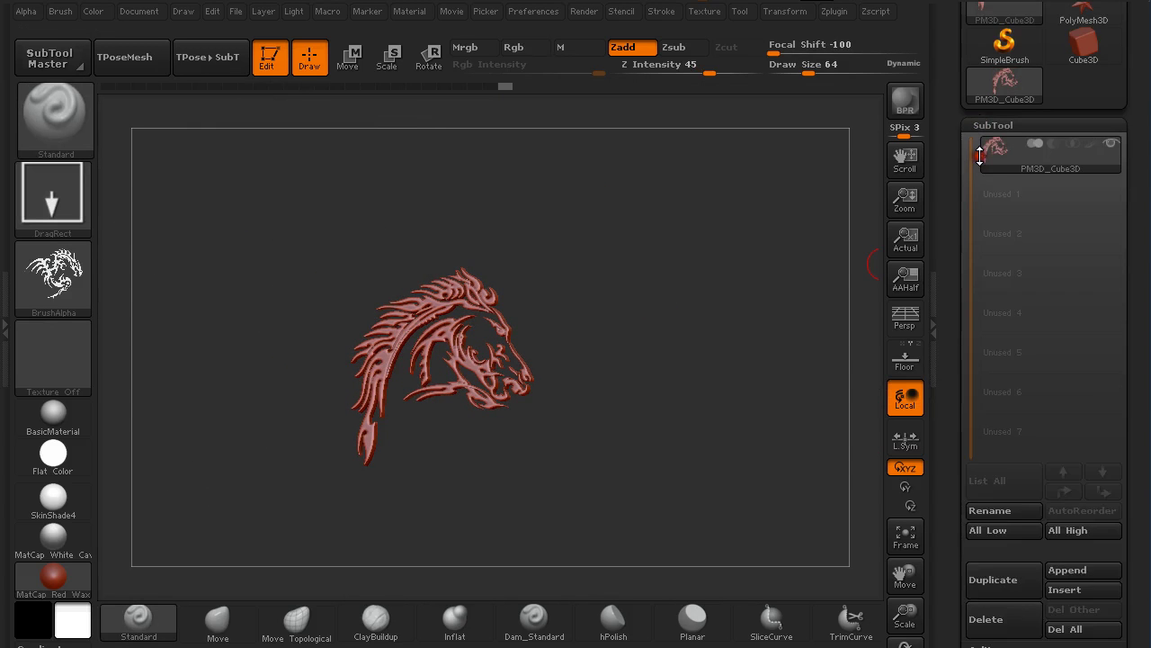
click(1065, 449)
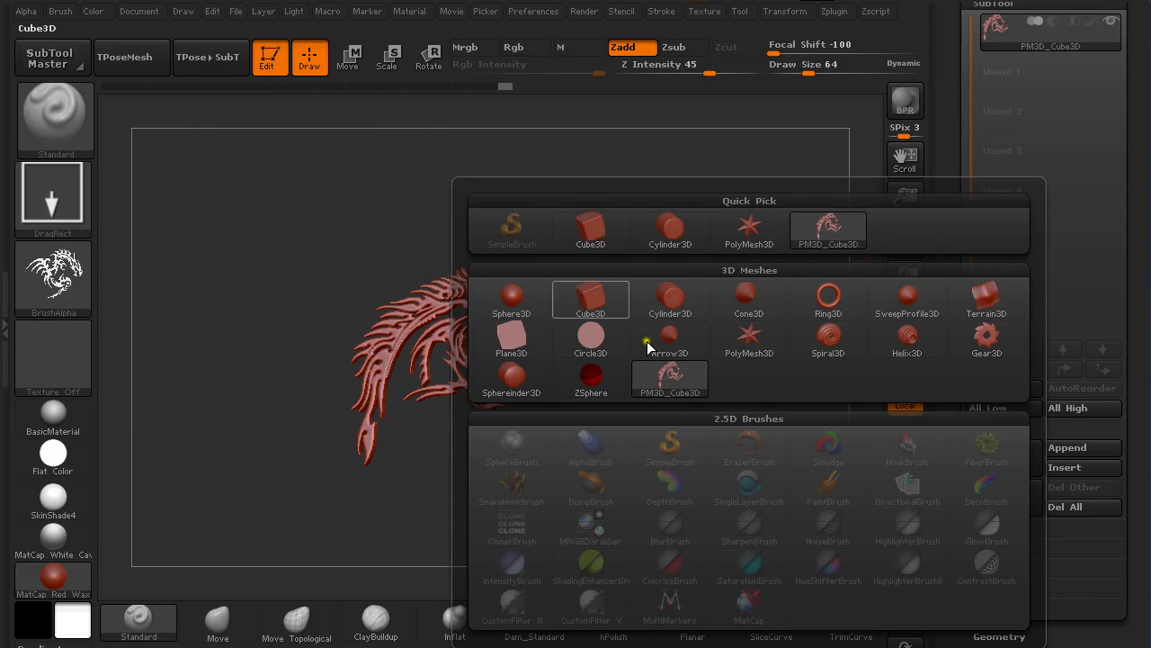
Append a Sphere3D subtool, move it right with Transpose, then select the horse relief subtool
click(530, 298)
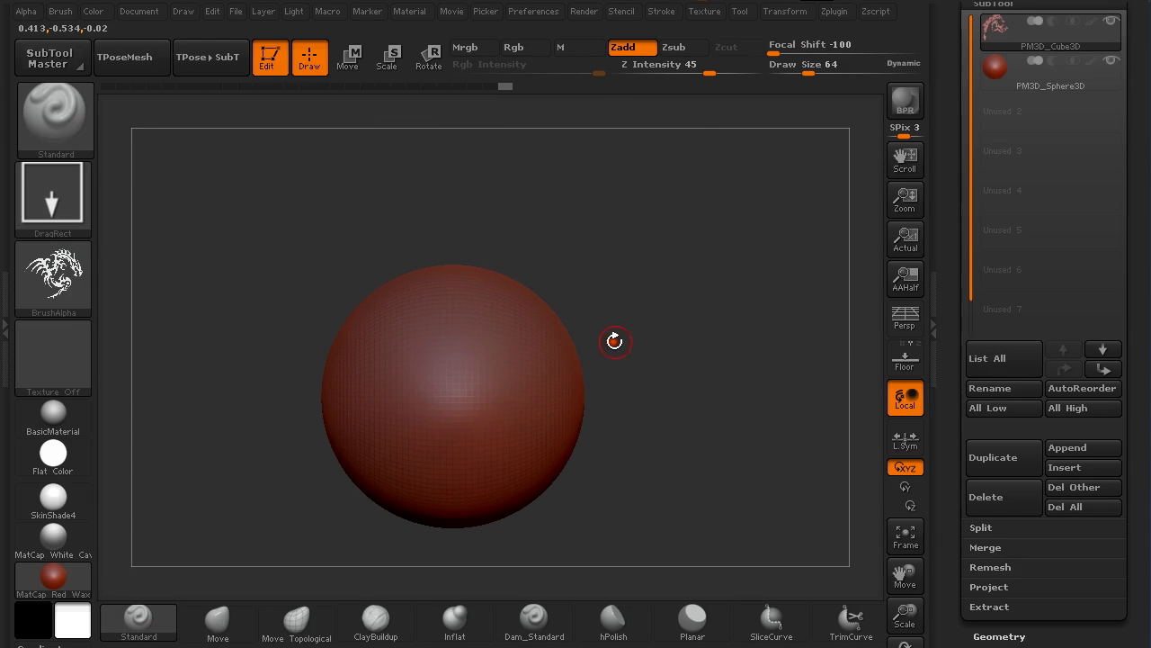
alt+click(442, 409)
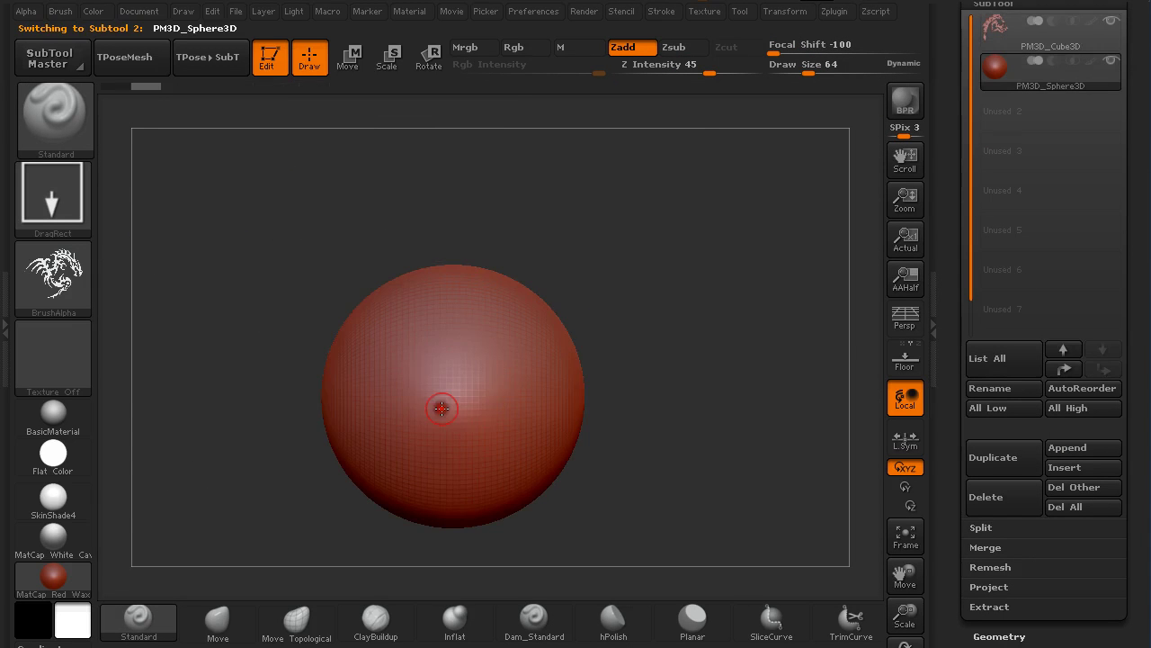
key(w)
drag(488, 377, 643, 343)
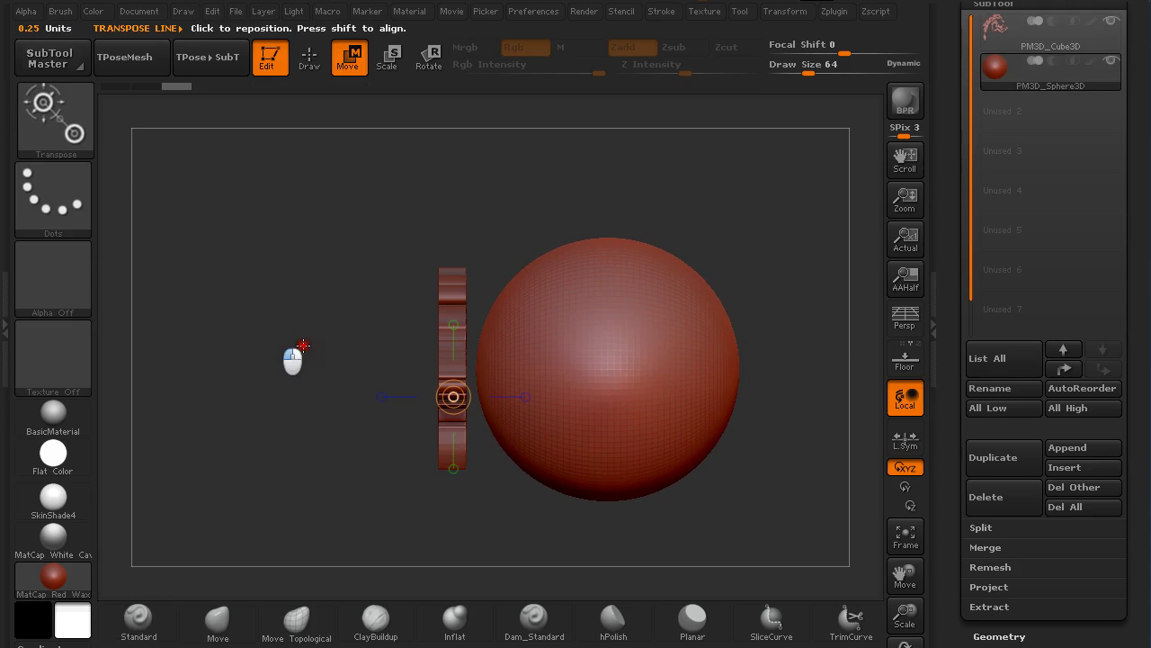
drag(290, 361, 355, 341)
alt+click(355, 342)
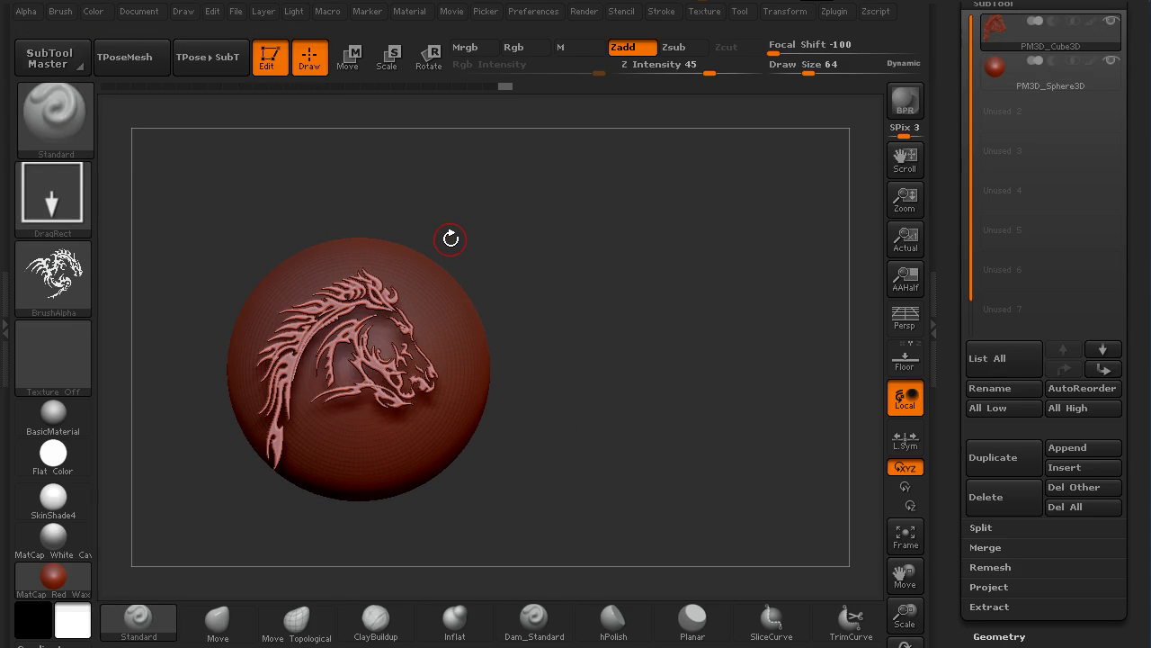
Load the MatchMaker brush at Draw Size 270 and stroke the relief onto the sphere
key(b)
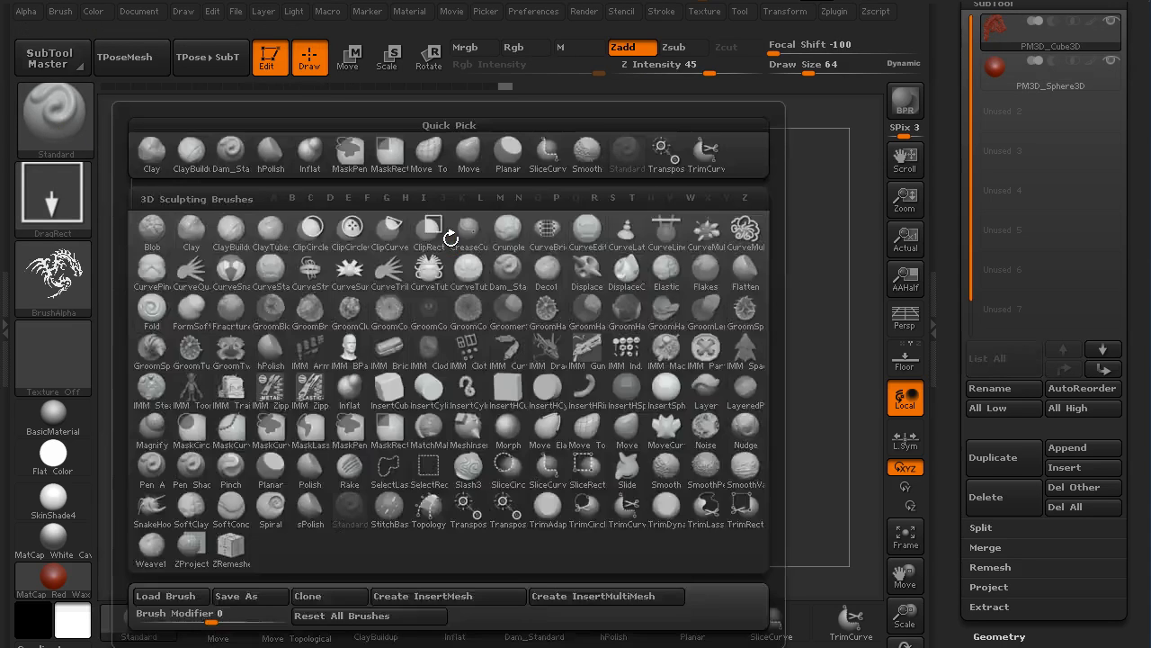
key(m)
key(a)
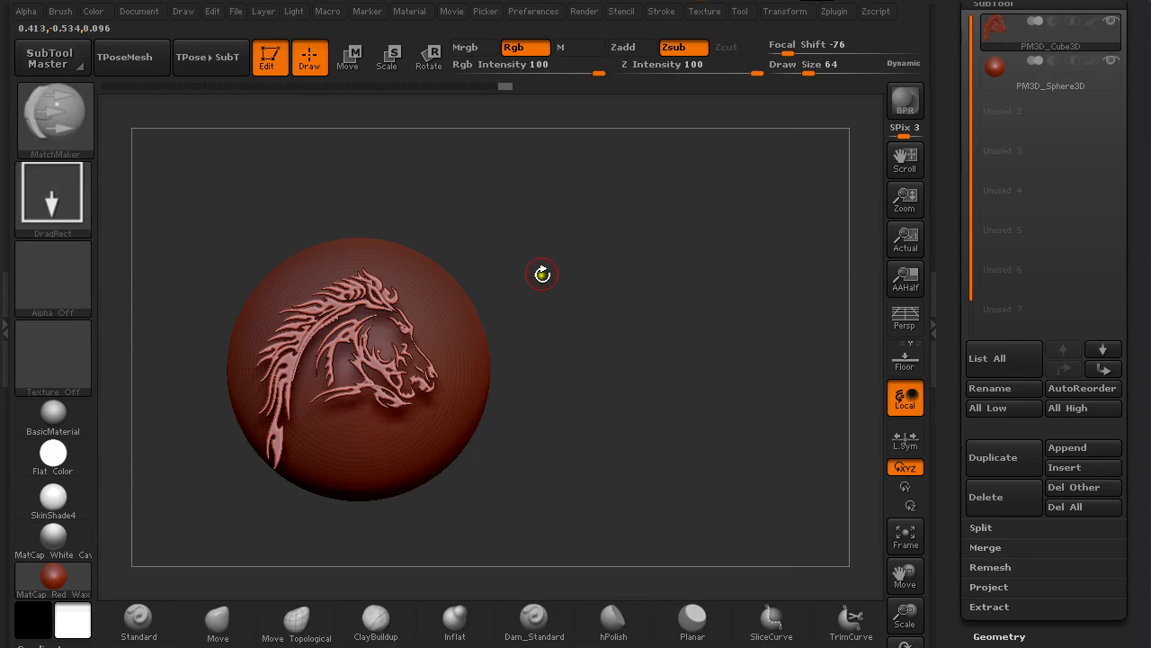
key(s)
drag(543, 273, 599, 285)
alt+drag(563, 321, 650, 321)
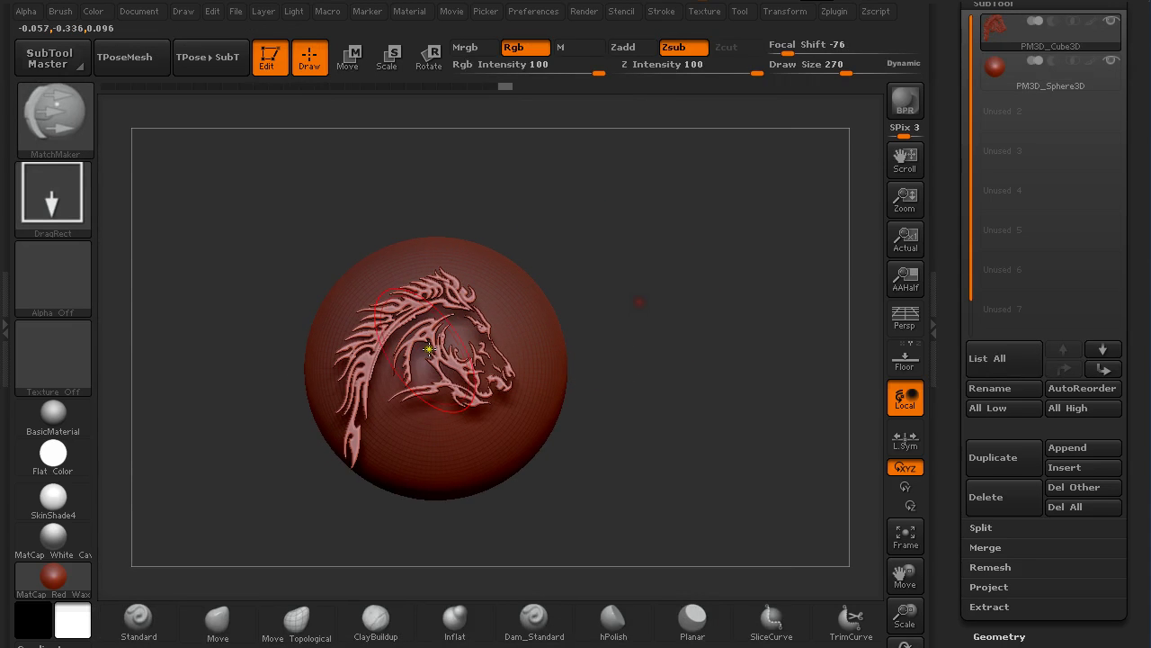
mouse_move(429, 350)
mouse_down()
mouse_move(514, 432)
mouse_move(588, 480)
mouse_up()
mouse_move(661, 395)
mouse_down()
mouse_move(672, 384)
mouse_move(575, 382)
mouse_up()
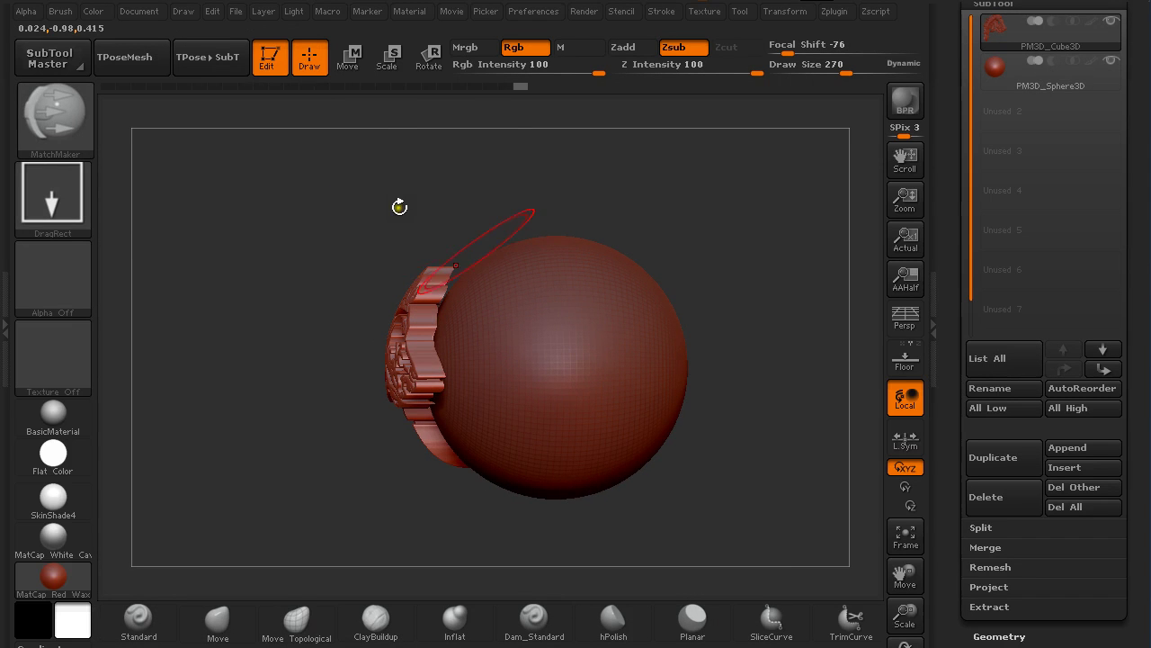
Push the relief partly into the sphere with Transpose Move and check its fit
drag(399, 207, 444, 304)
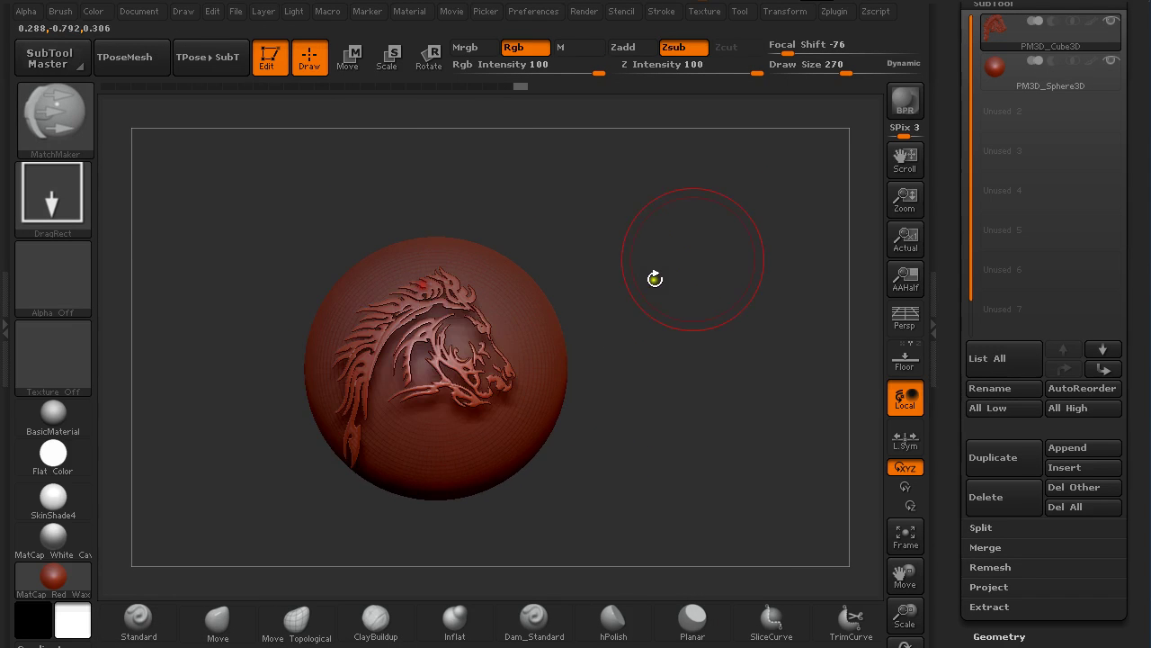
drag(655, 279, 720, 285)
key(w)
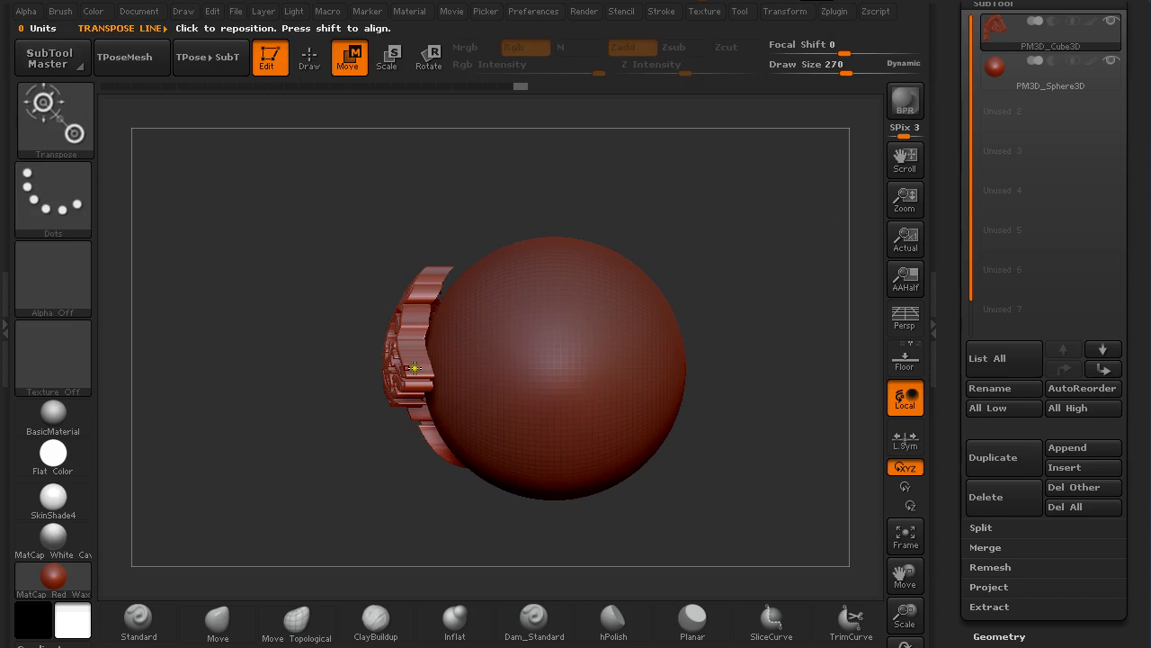
drag(398, 361, 400, 323)
drag(564, 335, 518, 248)
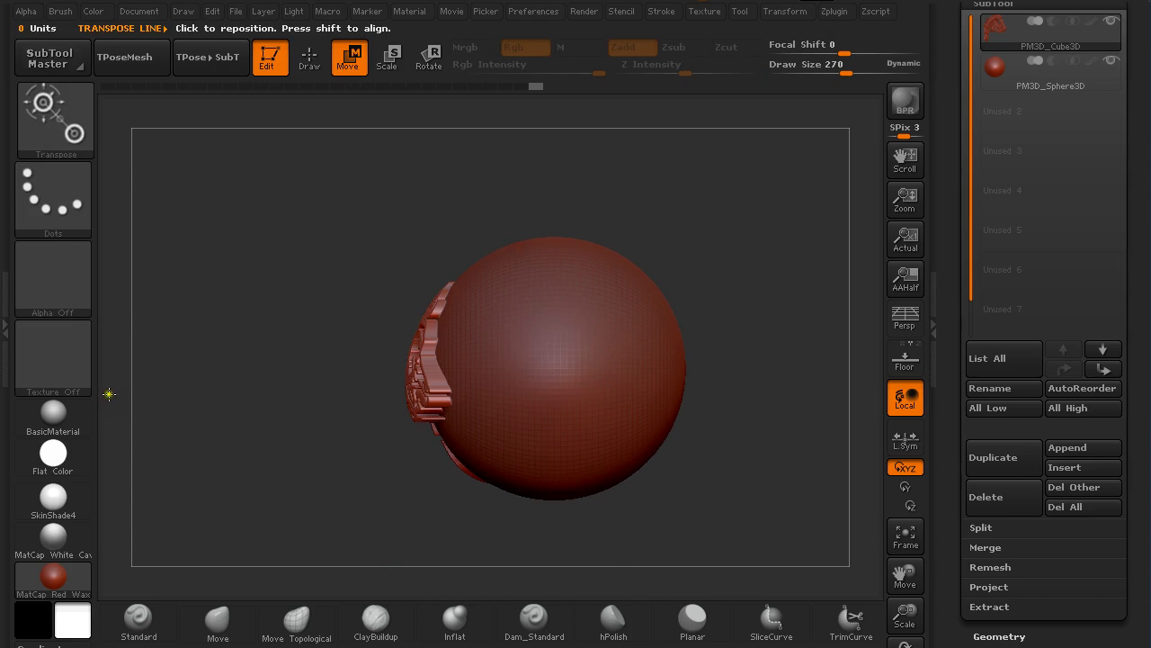
drag(109, 393, 419, 361)
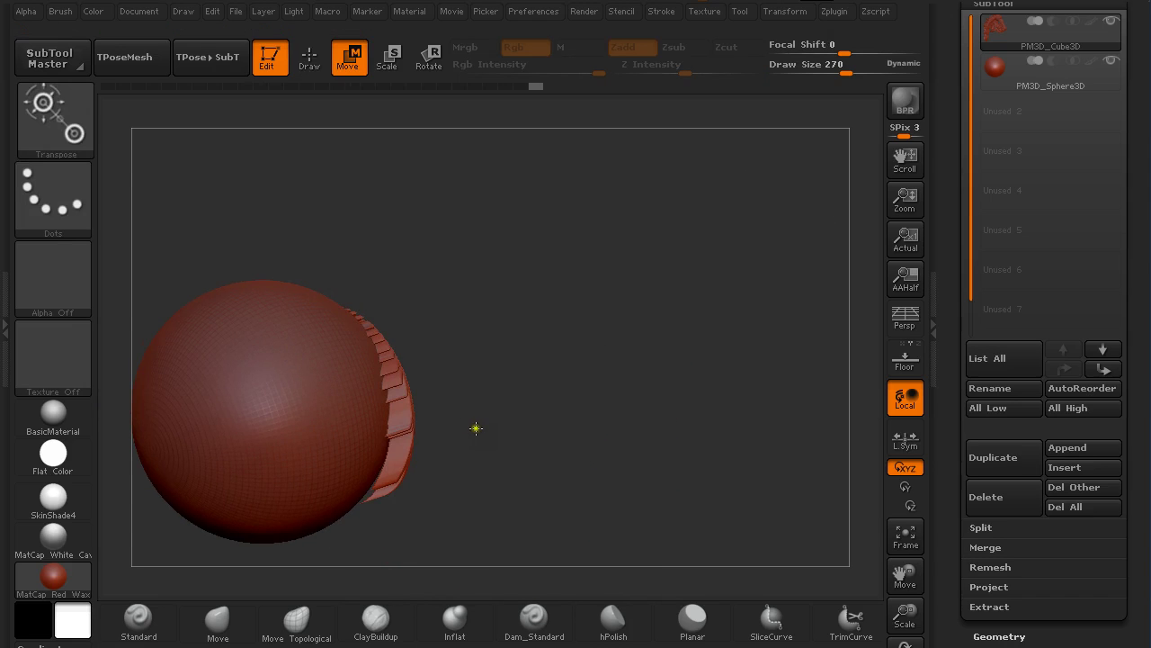
drag(476, 428, 540, 395)
Nudge the relief up-left and pull it tighter against the sphere's curved surface
drag(367, 385, 360, 369)
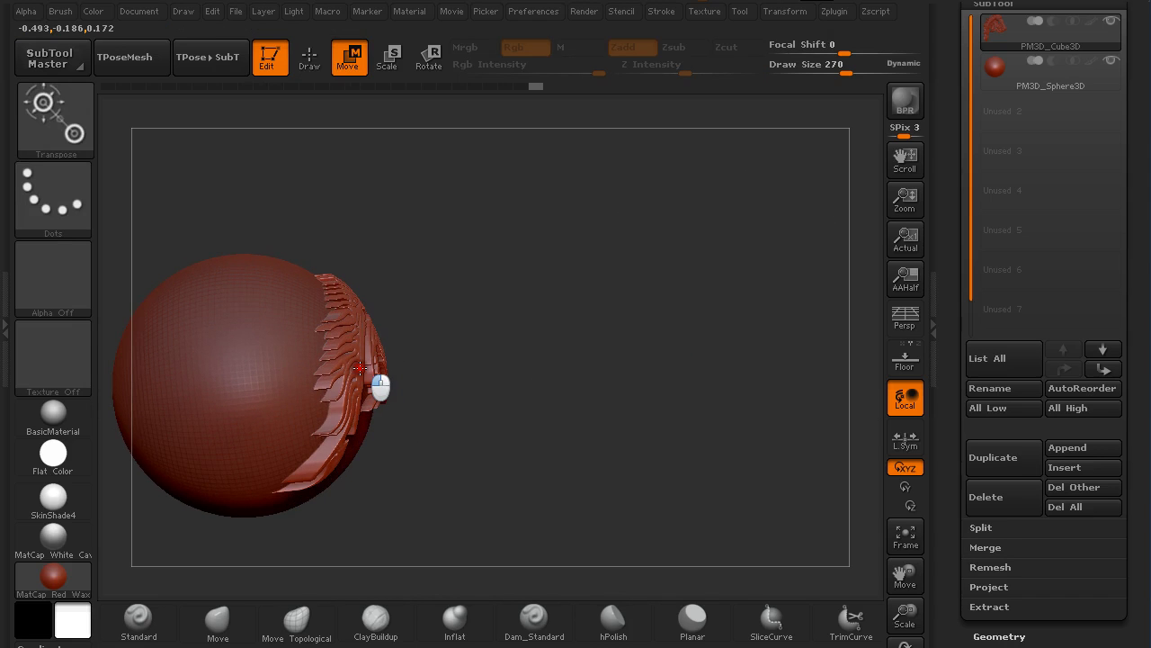
drag(524, 372, 372, 398)
drag(267, 344, 370, 360)
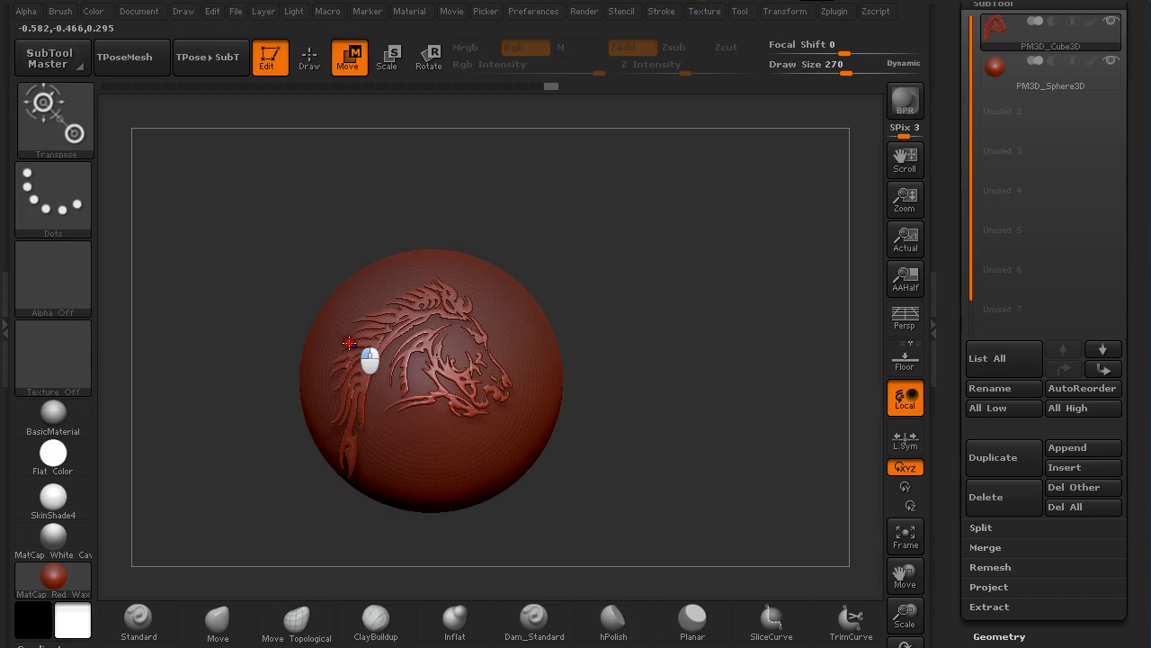
alt+drag(610, 292, 663, 282)
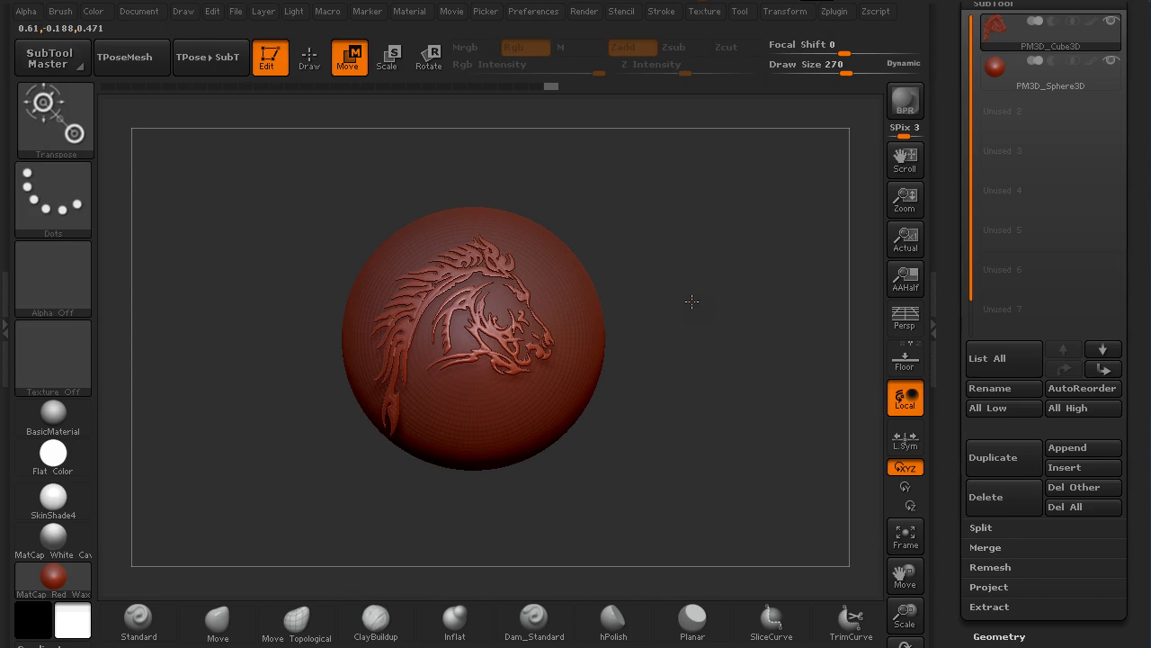
drag(691, 301, 671, 329)
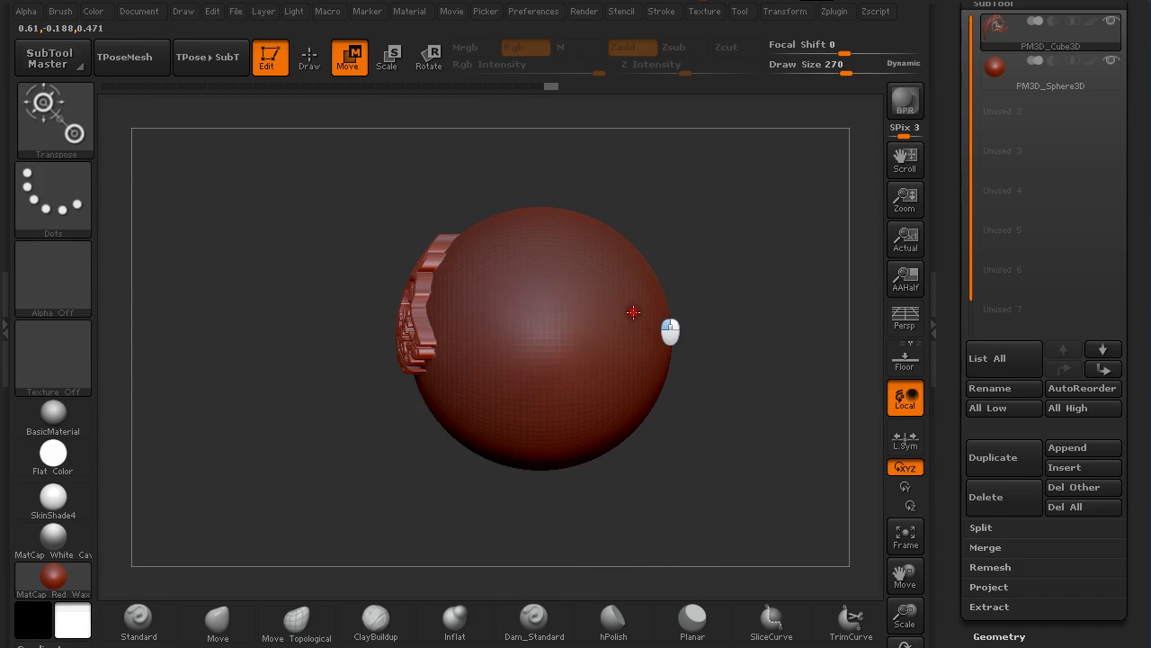
drag(400, 326, 412, 327)
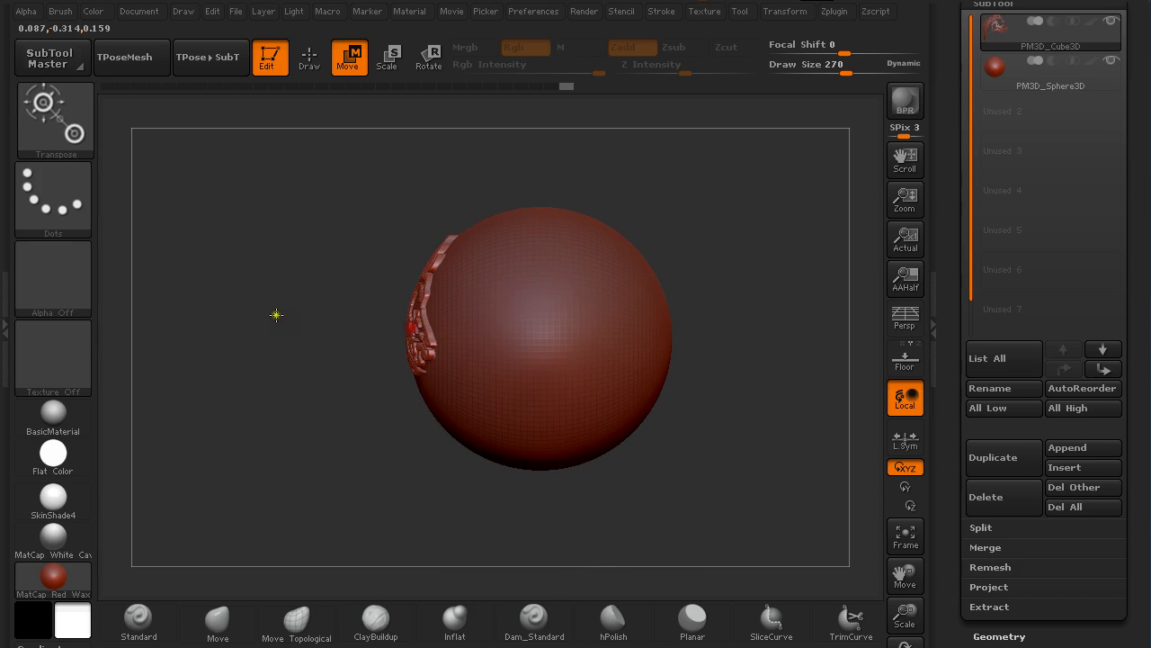
drag(276, 314, 401, 290)
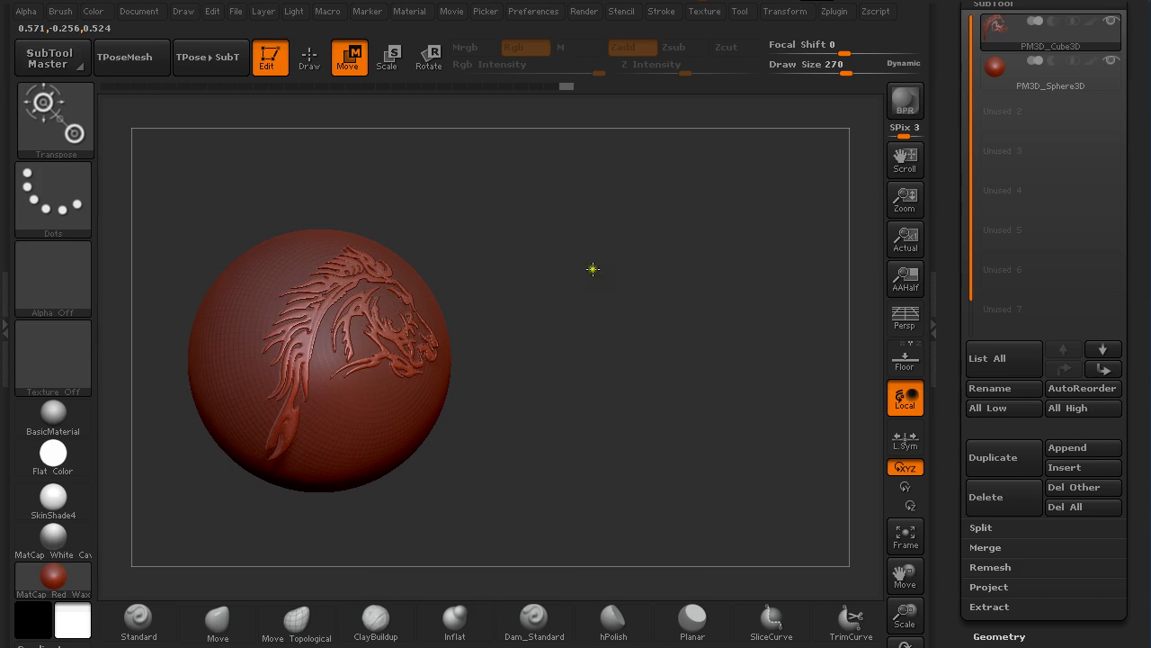
drag(592, 269, 650, 268)
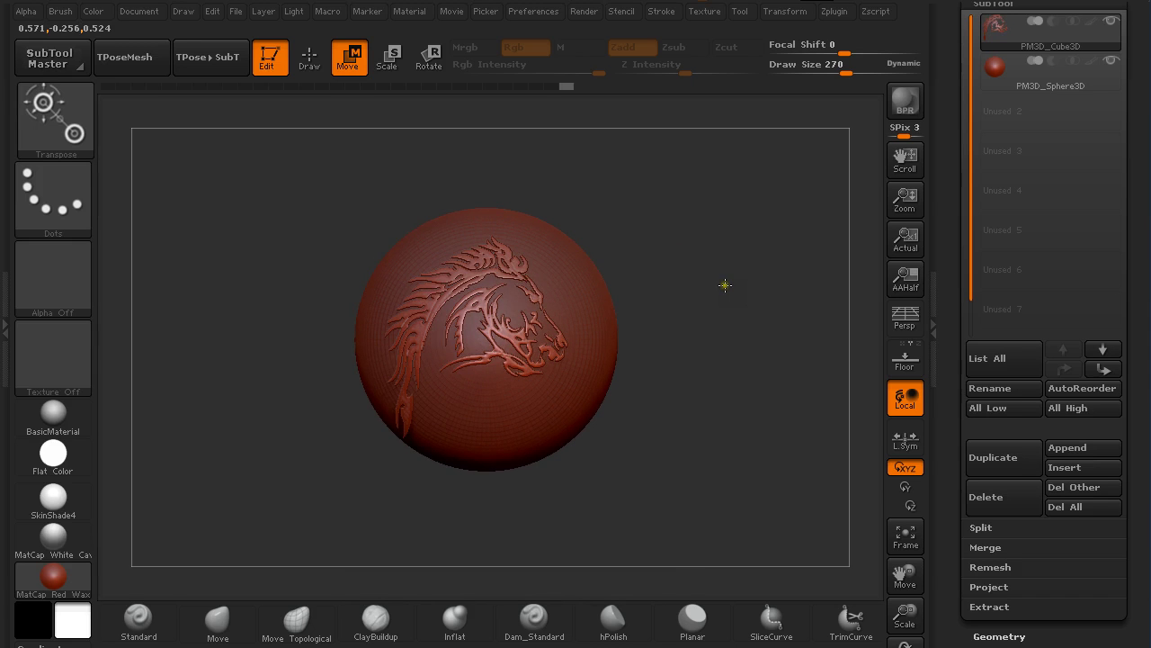
Select the sphere subtool, switch back to Draw mode and load the Standard brush
alt+click(591, 320)
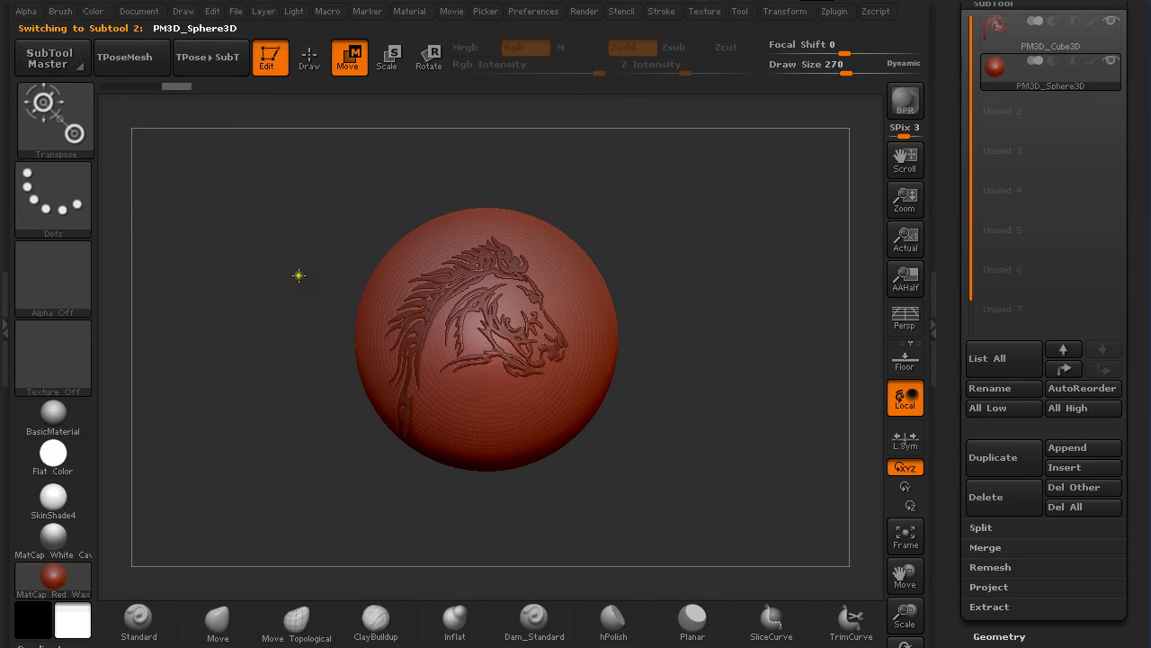
key(q)
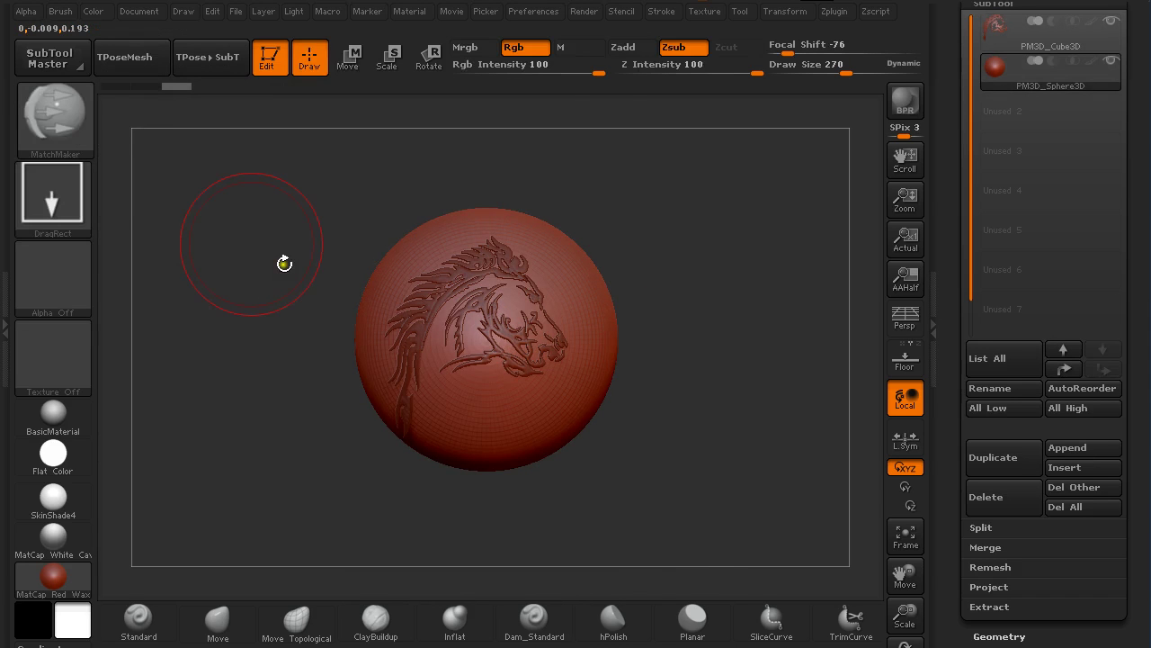
click(48, 118)
key(s)
key(t)
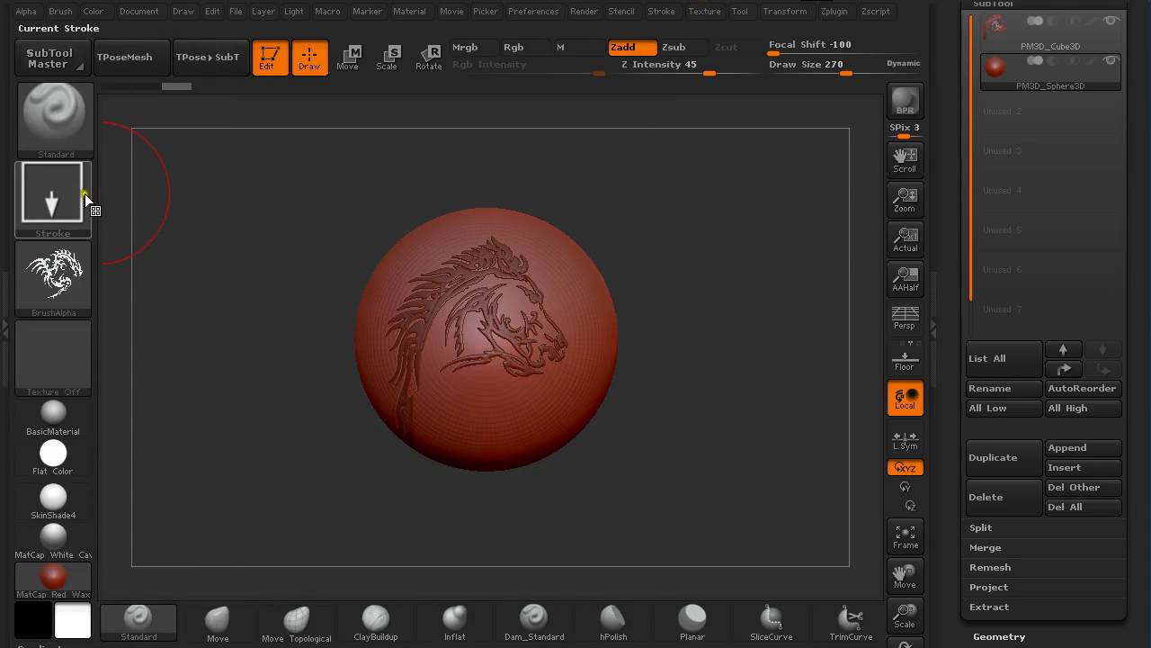
mouse_move(724, 279)
mouse_down()
mouse_move(629, 303)
mouse_move(721, 270)
mouse_up()
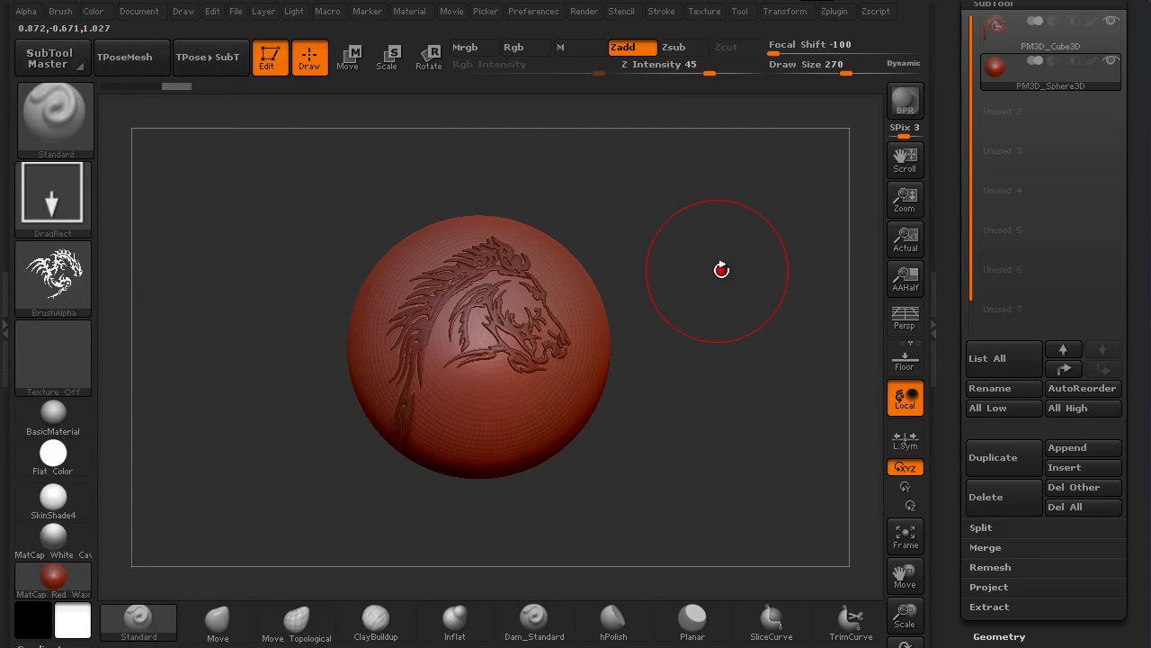